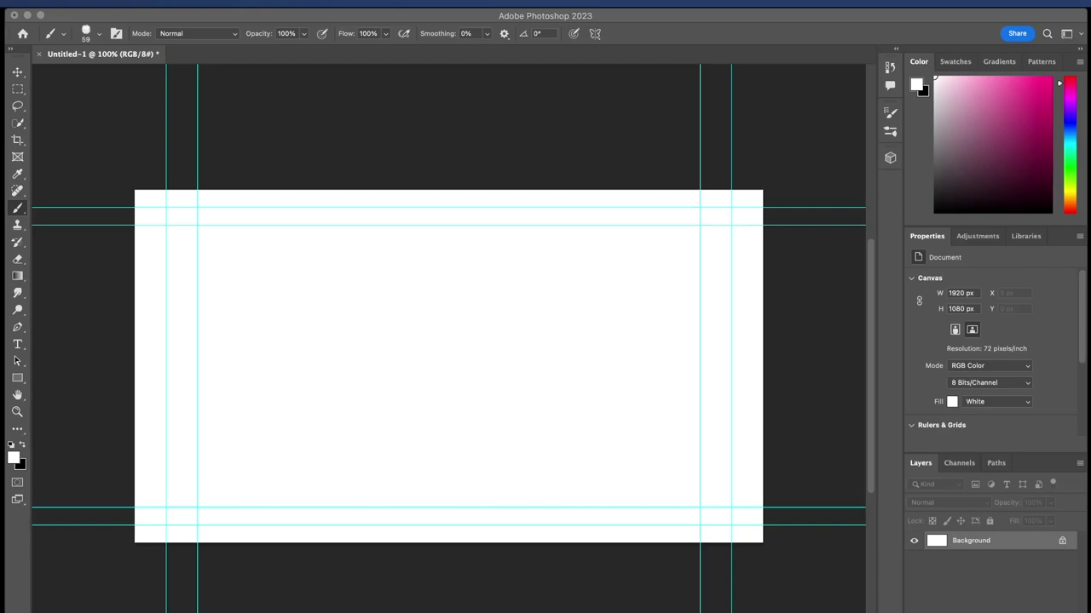
Set the Happy HB pencil brush size to 25 px and the background colour to black (000000)
{"action": "left_click", "coordinate": [99, 34]}
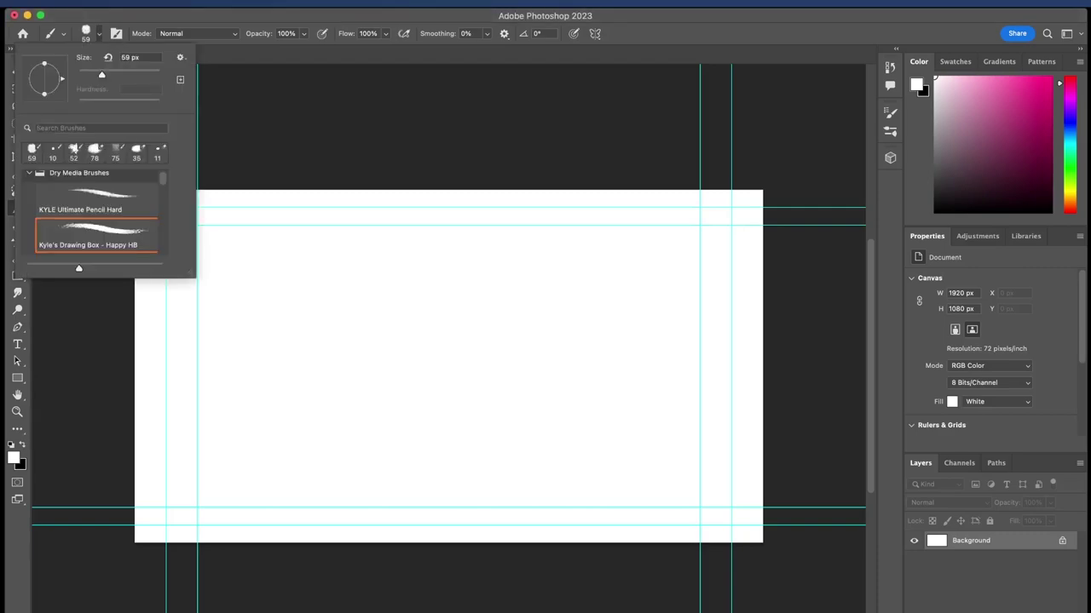
{"action": "left_click_drag", "start_coordinate": [101, 75], "coordinate": [88, 75]}
{"action": "left_click", "coordinate": [22, 466]}
{"action": "type", "text": "ffffff"}
{"action": "type", "text": "000000"}
{"action": "left_click_drag", "start_coordinate": [182, 517], "coordinate": [343, 516]}
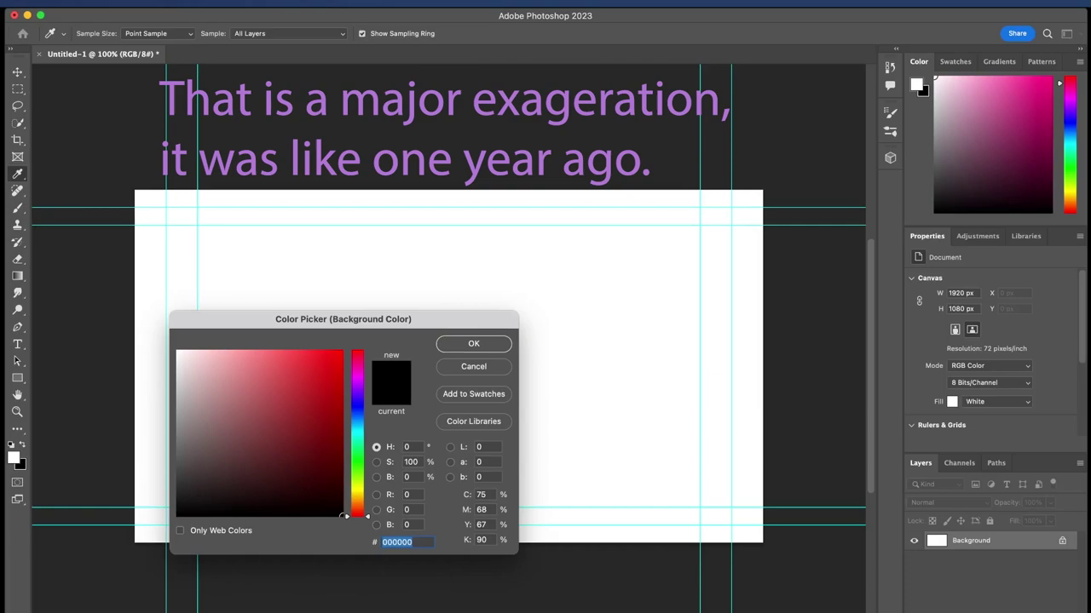
{"action": "key", "text": "Return"}
{"action": "key", "text": "b"}
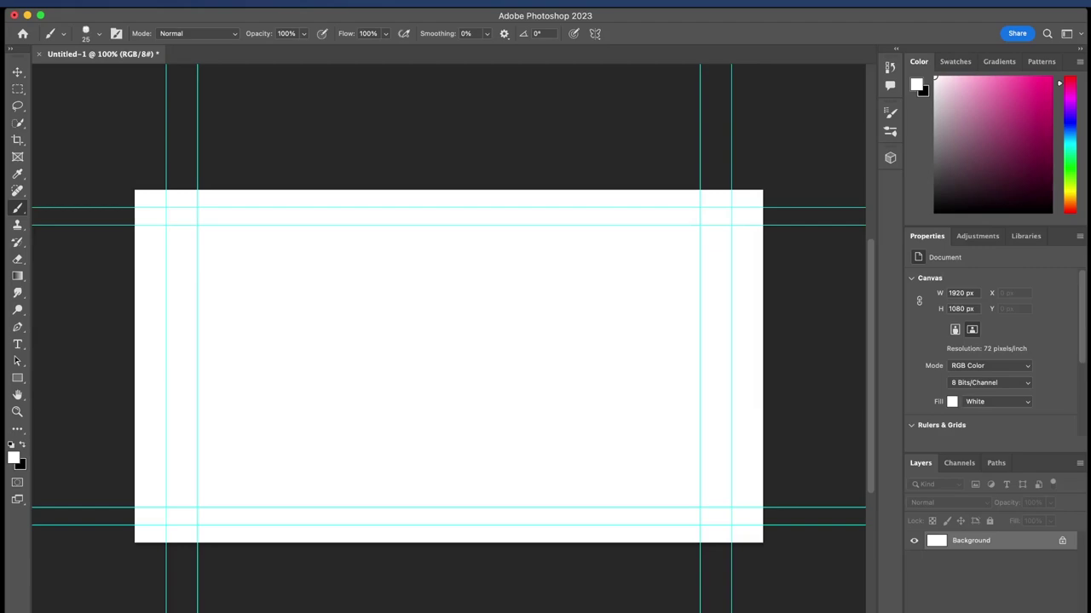
Set the foreground colour to black (000000)
{"action": "left_click", "coordinate": [13, 459]}
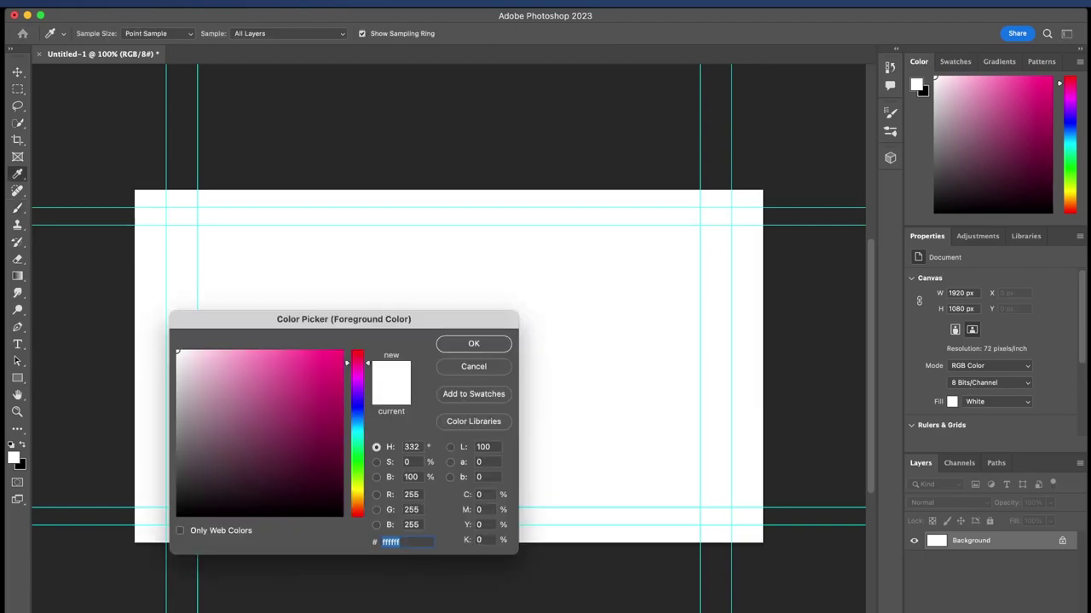
{"action": "type", "text": "000000"}
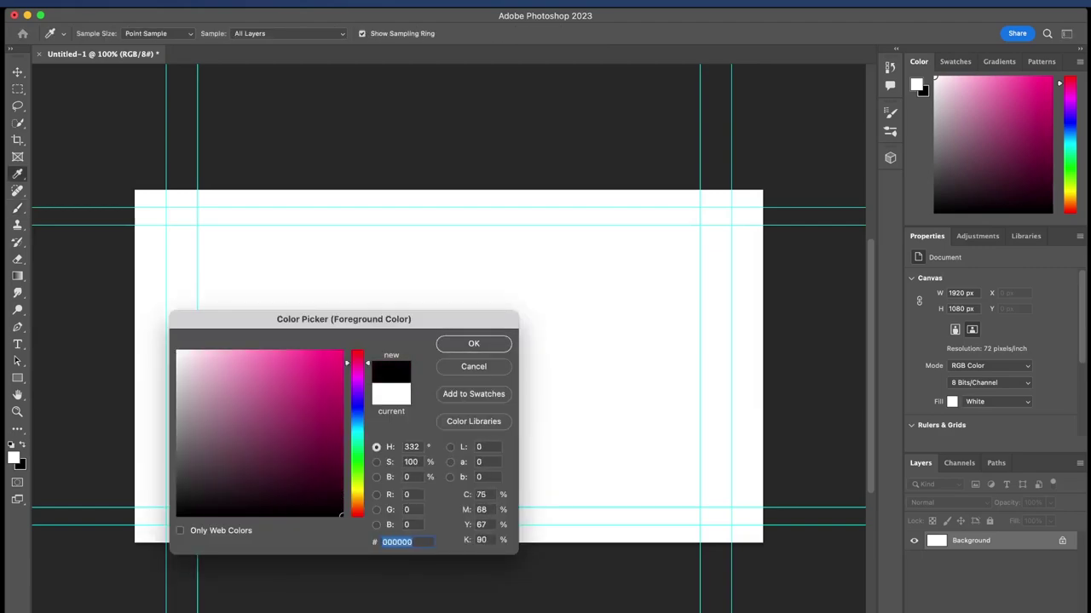
{"action": "key", "text": "Return"}
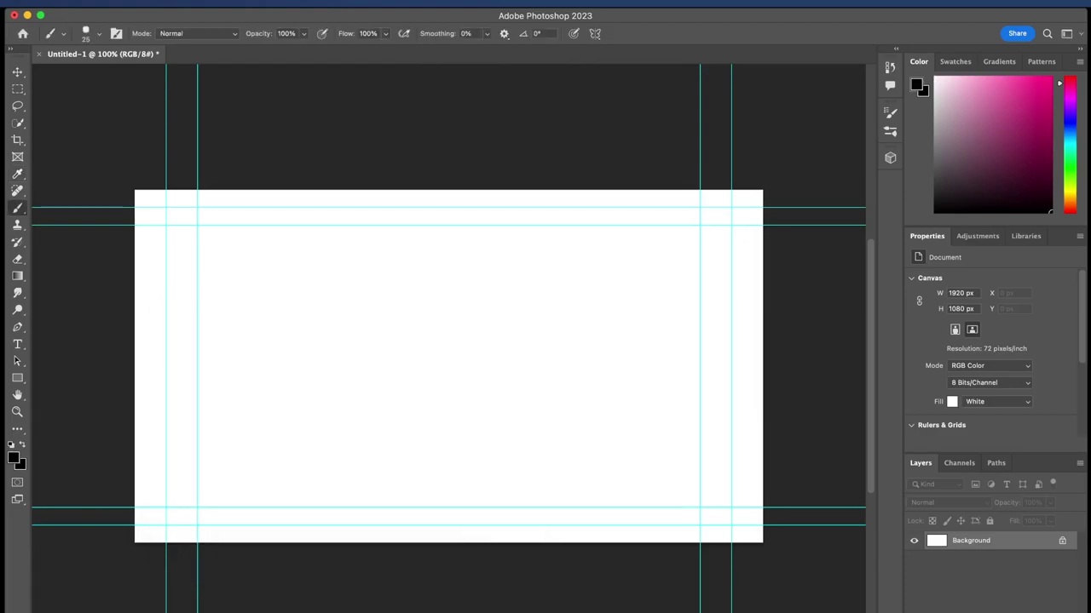
Draw a black stick figure near the canvas's left guide, with a round head, body, two arms and two legs
{"action": "mouse_move", "coordinate": [235, 236]}
{"action": "left_mouse_down"}
{"action": "mouse_move", "coordinate": [209, 266]}
{"action": "mouse_move", "coordinate": [230, 283]}
{"action": "mouse_move", "coordinate": [247, 279]}
{"action": "mouse_move", "coordinate": [224, 239]}
{"action": "left_mouse_up"}
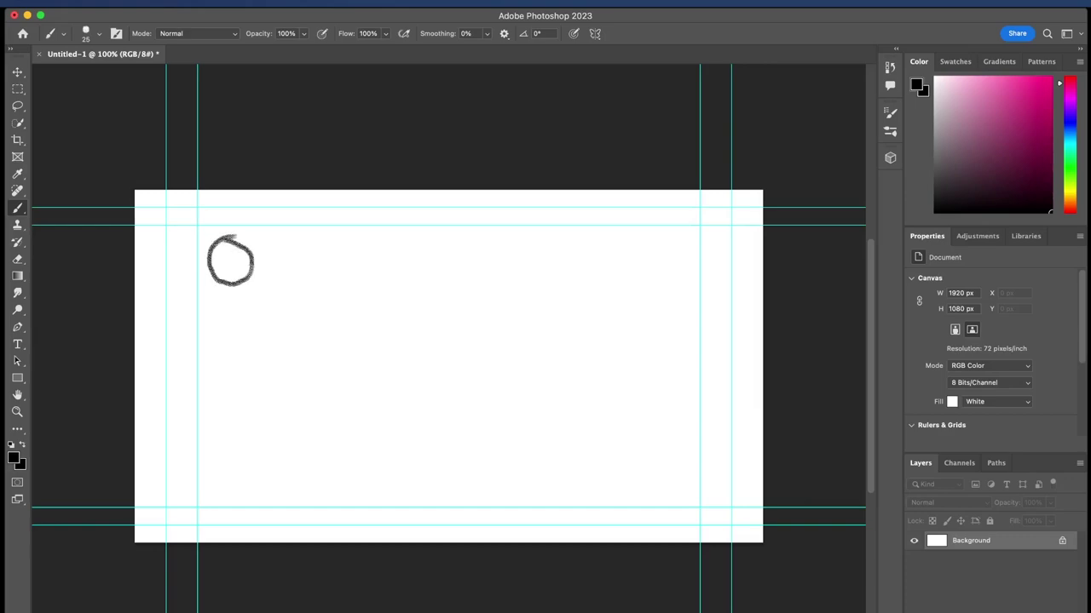
{"action": "left_click_drag", "start_coordinate": [230, 283], "coordinate": [250, 368]}
{"action": "mouse_move", "coordinate": [234, 290]}
{"action": "left_mouse_down"}
{"action": "mouse_move", "coordinate": [218, 311]}
{"action": "mouse_move", "coordinate": [216, 340]}
{"action": "left_mouse_up"}
{"action": "left_click_drag", "start_coordinate": [233, 288], "coordinate": [287, 296]}
{"action": "left_click_drag", "start_coordinate": [255, 369], "coordinate": [248, 438]}
{"action": "left_click_drag", "start_coordinate": [255, 366], "coordinate": [315, 416]}
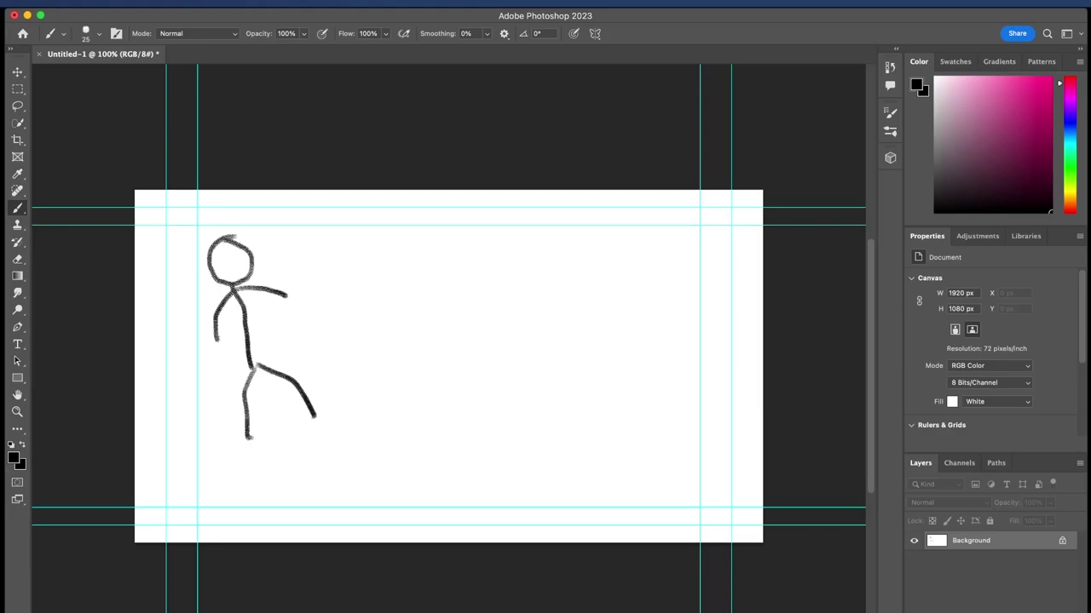
Set the foreground colour to dark red 3f000d and paint clothing over the stick figure's torso, arms and upper legs
{"action": "left_click", "coordinate": [14, 459]}
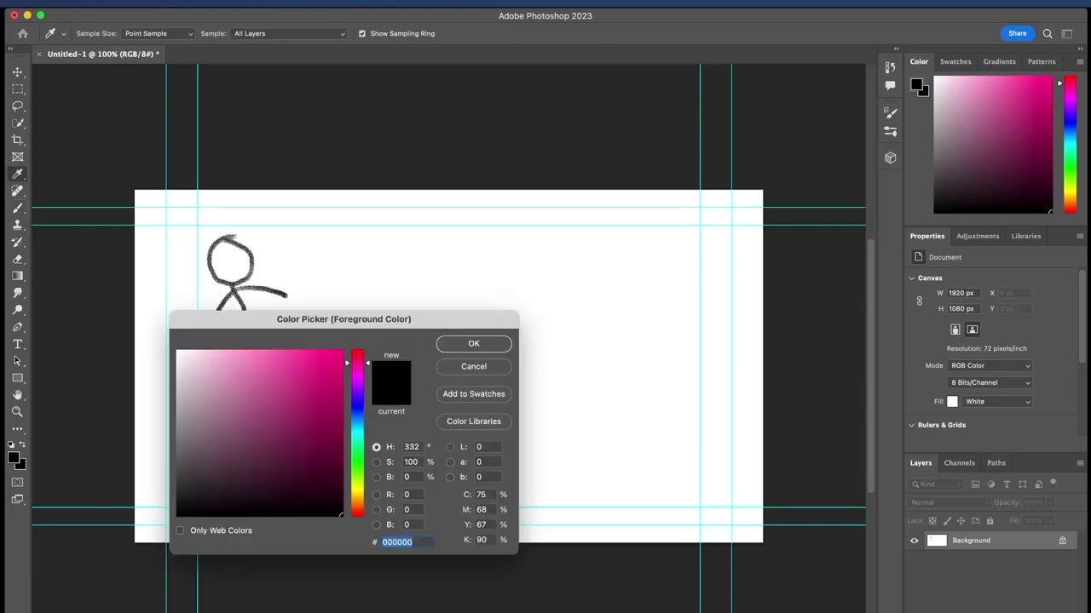
{"action": "left_click_drag", "start_coordinate": [357, 362], "coordinate": [357, 356]}
{"action": "left_click", "coordinate": [342, 471]}
{"action": "left_click_drag", "start_coordinate": [341, 471], "coordinate": [341, 475]}
{"action": "left_click", "coordinate": [474, 343]}
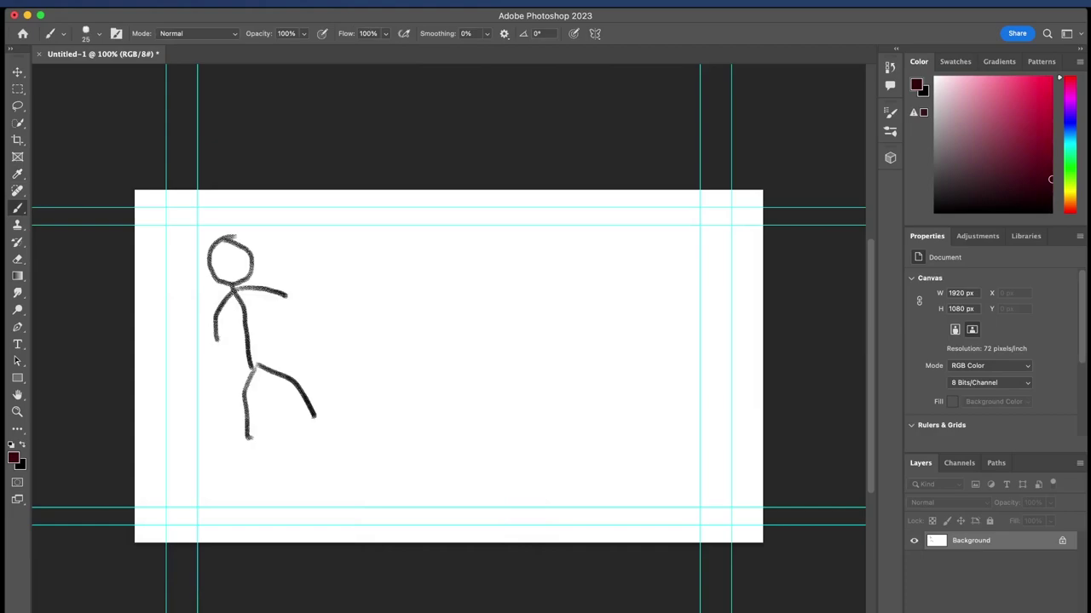
{"action": "mouse_move", "coordinate": [226, 295]}
{"action": "left_mouse_down"}
{"action": "mouse_move", "coordinate": [218, 308]}
{"action": "mouse_move", "coordinate": [235, 295]}
{"action": "mouse_move", "coordinate": [224, 291]}
{"action": "mouse_move", "coordinate": [264, 289]}
{"action": "mouse_move", "coordinate": [235, 300]}
{"action": "mouse_move", "coordinate": [255, 320]}
{"action": "mouse_move", "coordinate": [233, 416]}
{"action": "mouse_move", "coordinate": [288, 371]}
{"action": "mouse_move", "coordinate": [255, 358]}
{"action": "mouse_move", "coordinate": [243, 298]}
{"action": "mouse_move", "coordinate": [278, 296]}
{"action": "left_mouse_up"}
{"action": "mouse_move", "coordinate": [247, 392]}
{"action": "left_mouse_down"}
{"action": "mouse_move", "coordinate": [248, 405]}
{"action": "mouse_move", "coordinate": [250, 388]}
{"action": "left_mouse_up"}
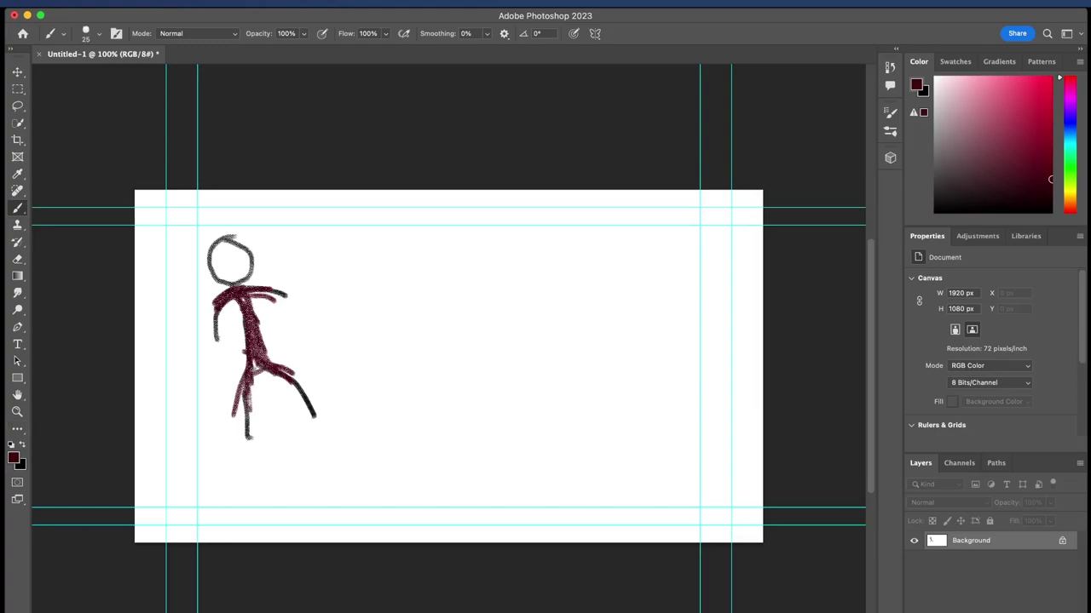
Set the foreground colour to red 920a0a and paint the stick figure's hair, with a long strand hanging behind the shoulder
{"action": "left_click", "coordinate": [13, 457]}
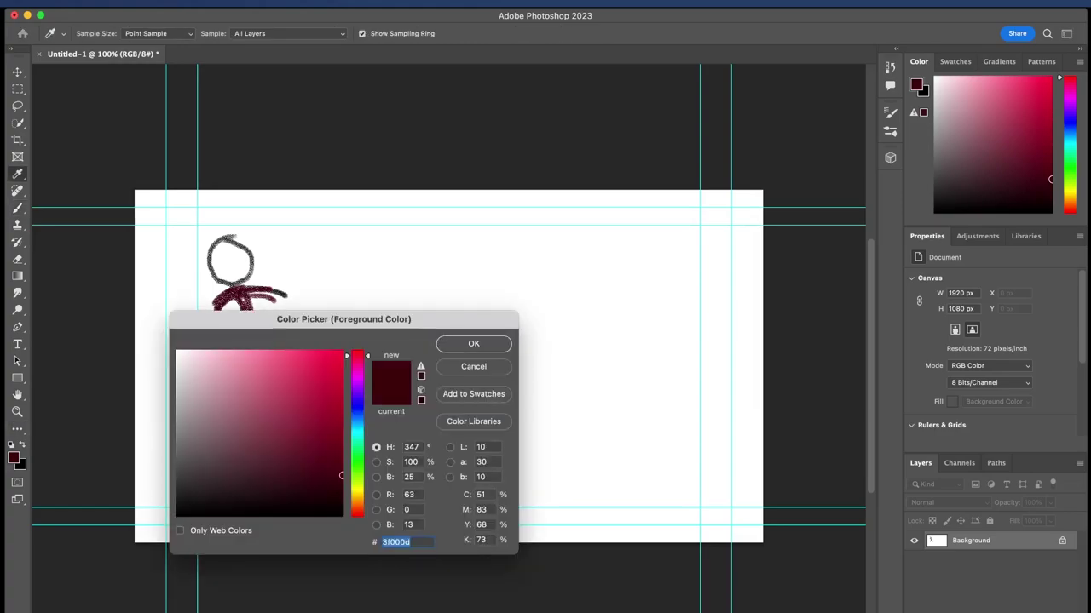
{"action": "type", "text": "3f0000"}
{"action": "left_click", "coordinate": [334, 387]}
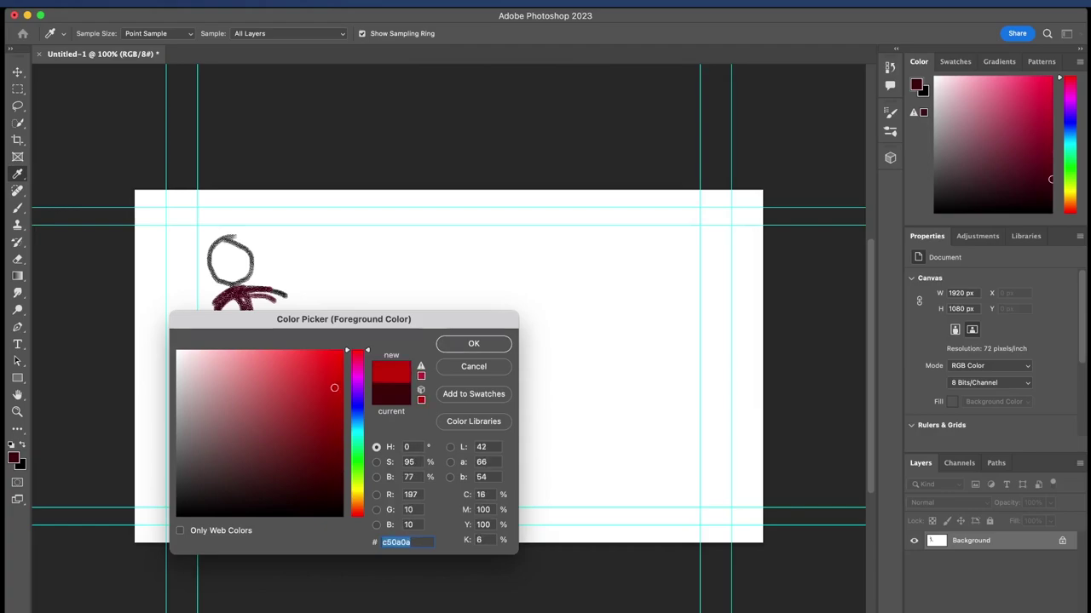
{"action": "left_click", "coordinate": [330, 421]}
{"action": "key", "text": "Return"}
{"action": "key", "text": "b"}
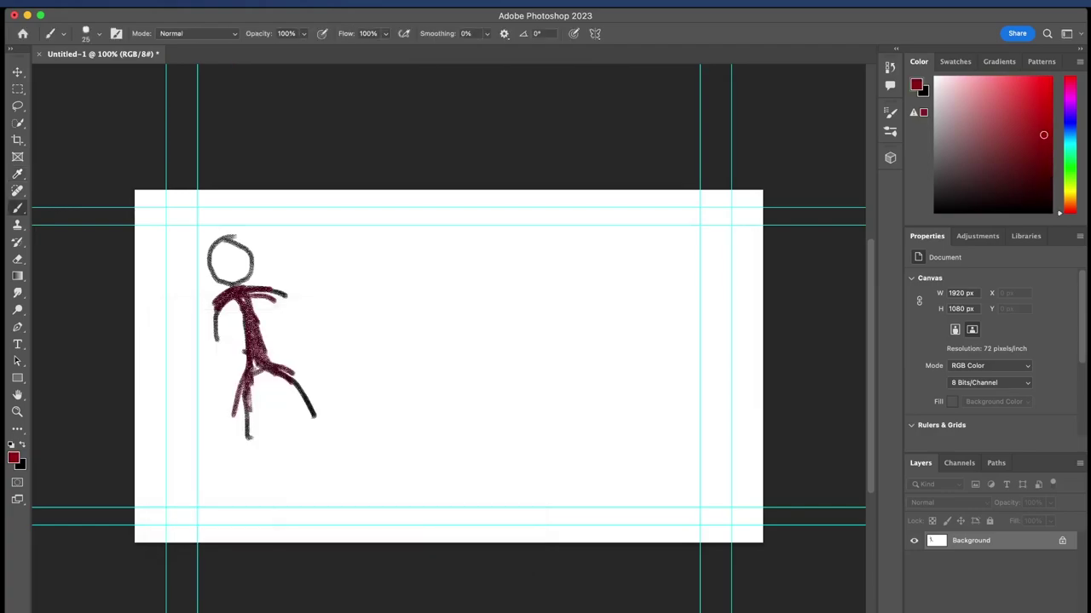
{"action": "mouse_move", "coordinate": [219, 235]}
{"action": "left_mouse_down"}
{"action": "mouse_move", "coordinate": [186, 265]}
{"action": "mouse_move", "coordinate": [217, 232]}
{"action": "mouse_move", "coordinate": [247, 256]}
{"action": "mouse_move", "coordinate": [252, 242]}
{"action": "mouse_move", "coordinate": [235, 235]}
{"action": "left_mouse_up"}
{"action": "mouse_move", "coordinate": [208, 274]}
{"action": "left_mouse_down"}
{"action": "mouse_move", "coordinate": [189, 349]}
{"action": "mouse_move", "coordinate": [198, 363]}
{"action": "mouse_move", "coordinate": [211, 302]}
{"action": "left_mouse_up"}
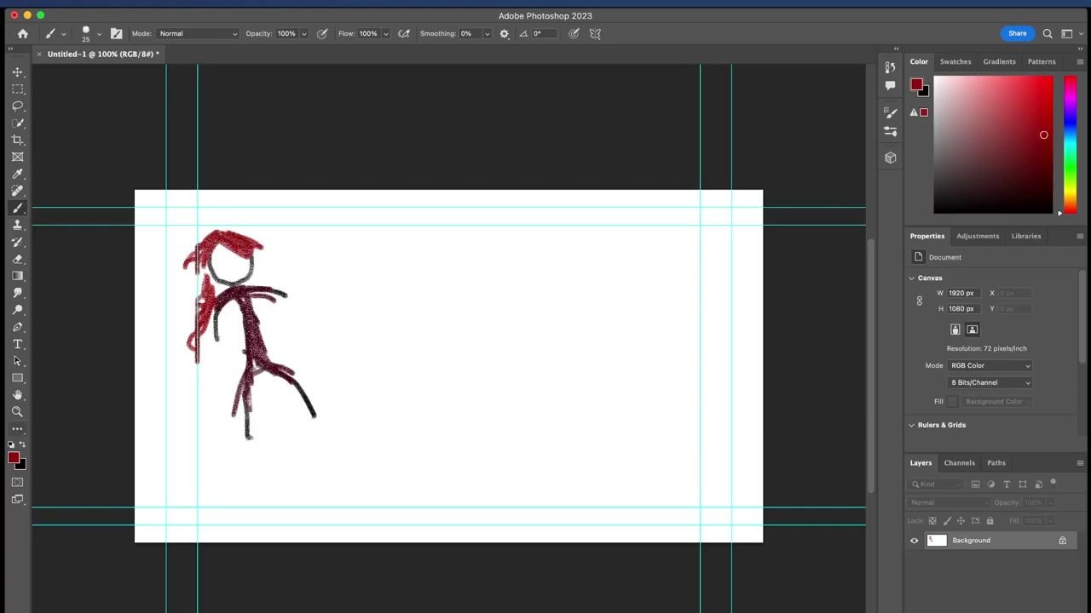
{"action": "left_click", "coordinate": [13, 458]}
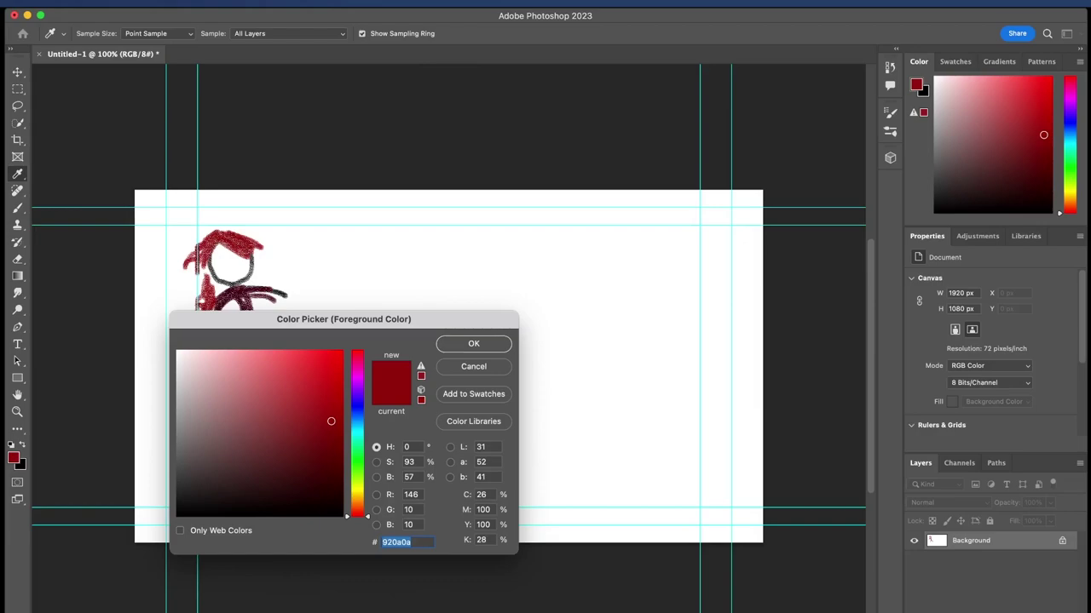
{"action": "key", "text": "Return"}
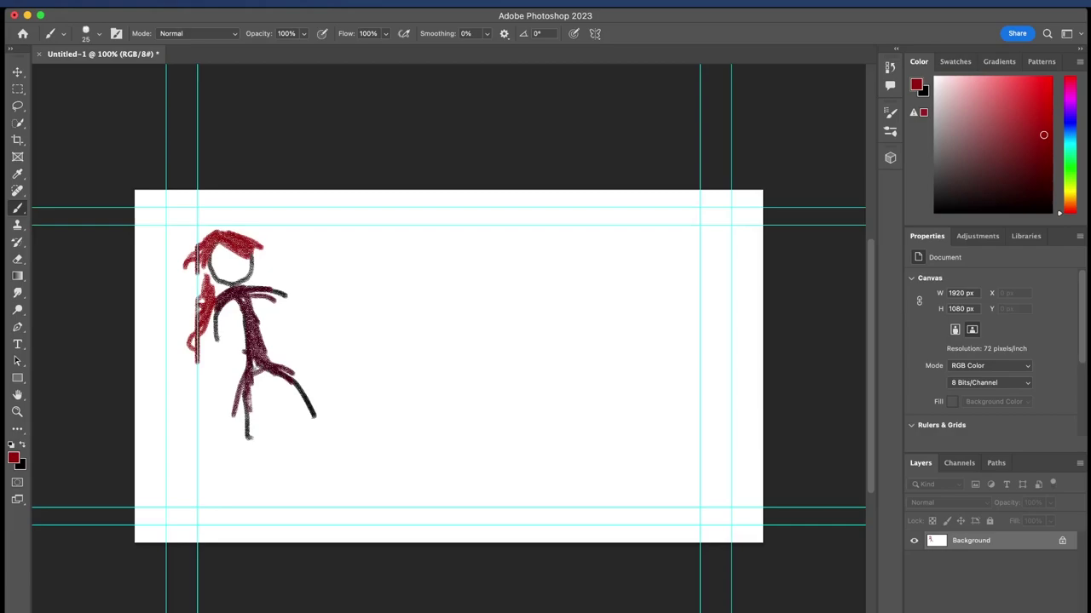
{"action": "left_click", "coordinate": [99, 34]}
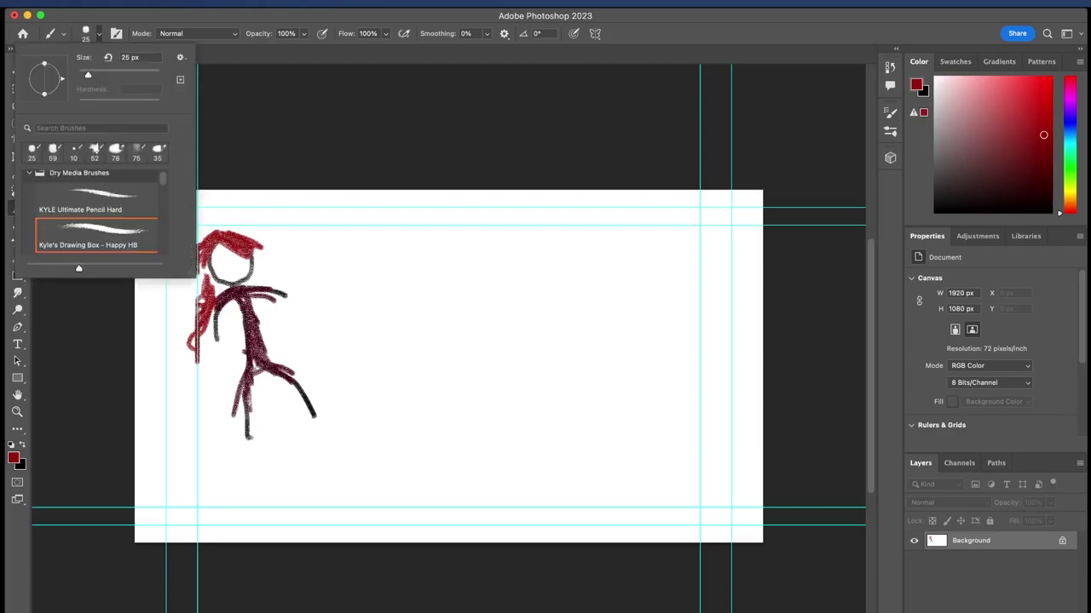
{"action": "key", "text": "Escape"}
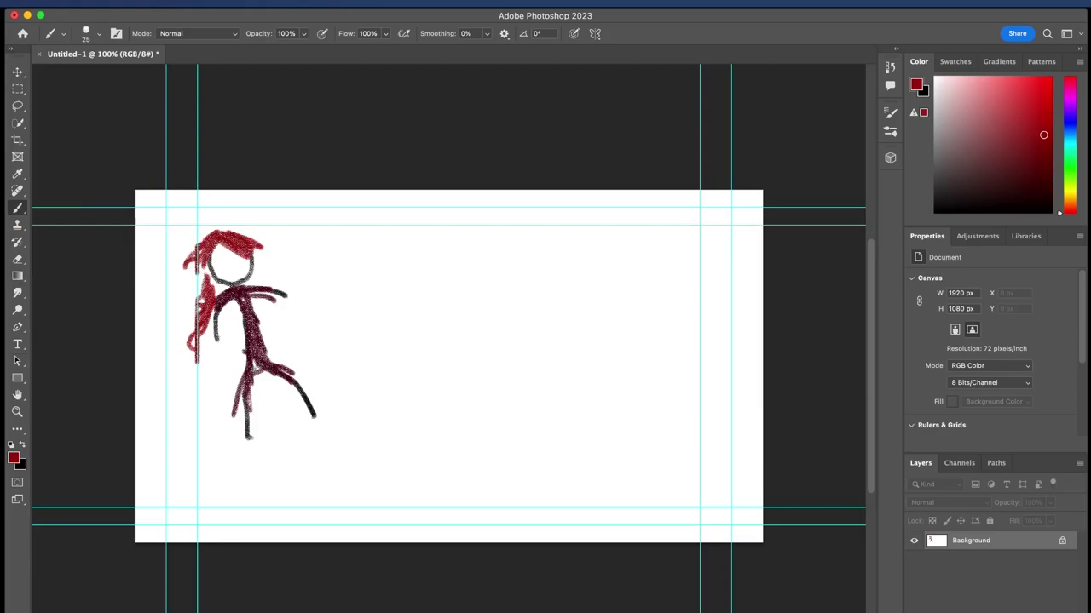
Set the foreground colour to 000000 and draw a second character's oval head with neck, eyes and frowning mouth near the canvas centre
{"action": "left_click", "coordinate": [14, 458]}
{"action": "type", "text": "000000"}
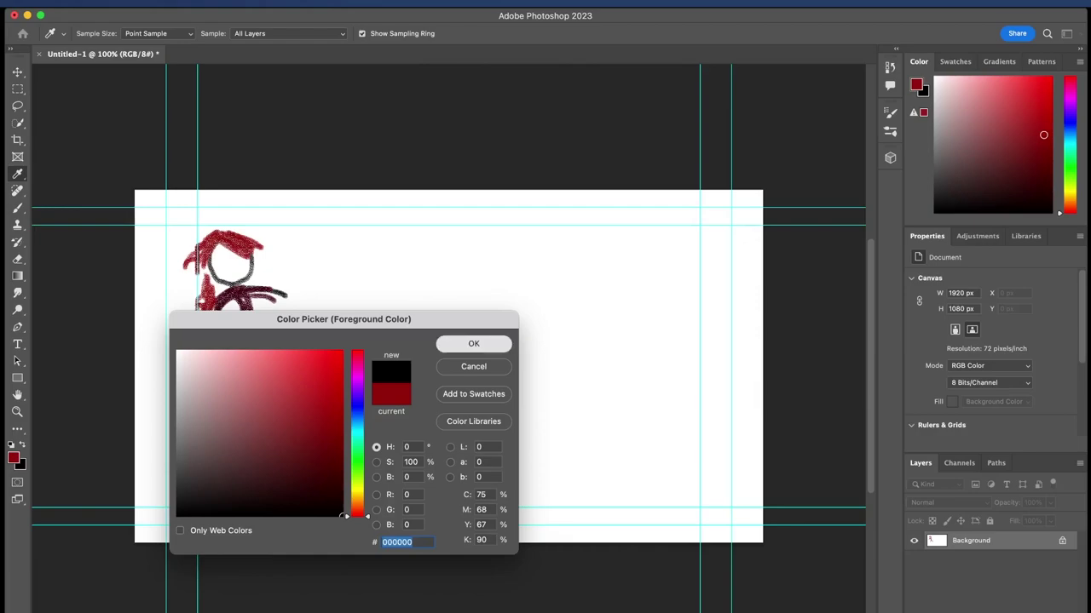
{"action": "key", "text": "Return"}
{"action": "mouse_move", "coordinate": [487, 276]}
{"action": "left_mouse_down"}
{"action": "mouse_move", "coordinate": [451, 298]}
{"action": "mouse_move", "coordinate": [454, 335]}
{"action": "mouse_move", "coordinate": [480, 344]}
{"action": "mouse_move", "coordinate": [502, 326]}
{"action": "mouse_move", "coordinate": [506, 283]}
{"action": "mouse_move", "coordinate": [470, 277]}
{"action": "left_mouse_up"}
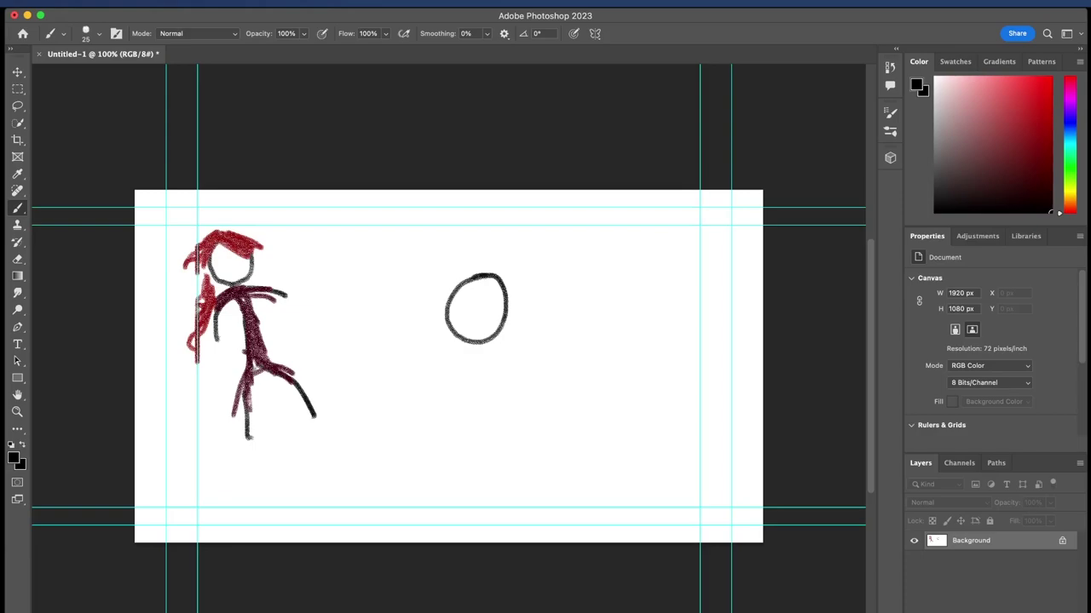
{"action": "left_click_drag", "start_coordinate": [480, 348], "coordinate": [486, 355]}
{"action": "mouse_move", "coordinate": [451, 305]}
{"action": "left_mouse_down"}
{"action": "mouse_move", "coordinate": [472, 304]}
{"action": "mouse_move", "coordinate": [451, 307]}
{"action": "mouse_move", "coordinate": [463, 316]}
{"action": "mouse_move", "coordinate": [503, 301]}
{"action": "mouse_move", "coordinate": [490, 323]}
{"action": "left_mouse_up"}
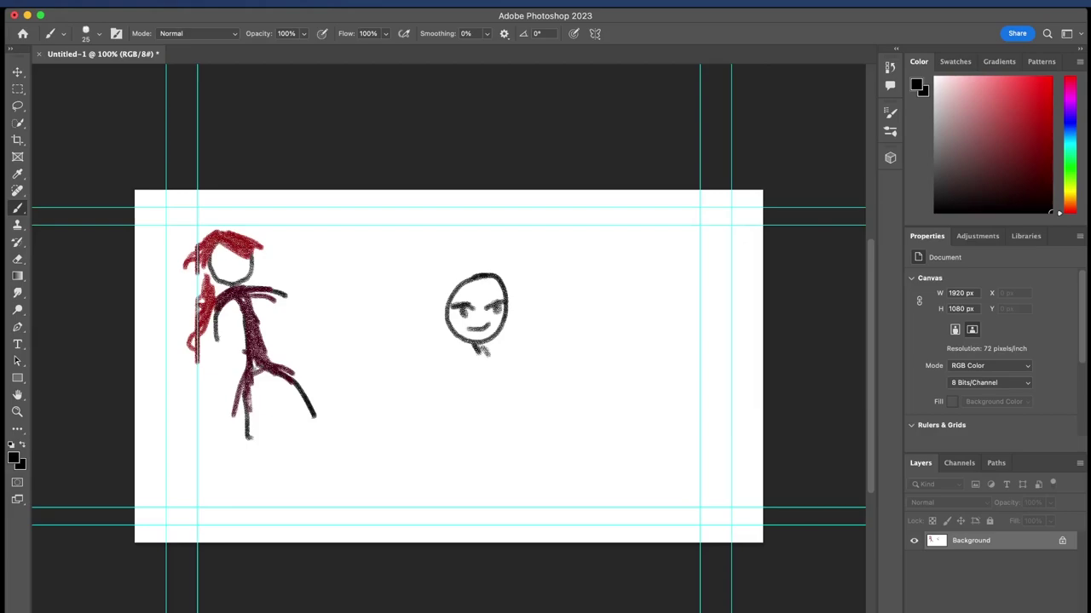
{"action": "mouse_move", "coordinate": [486, 325]}
{"action": "left_mouse_down"}
{"action": "mouse_move", "coordinate": [474, 328]}
{"action": "mouse_move", "coordinate": [495, 326]}
{"action": "mouse_move", "coordinate": [472, 330]}
{"action": "left_mouse_up"}
Set the foreground colour to 430a0a and draw two slanted eyebrows on the second character's face
{"action": "left_click", "coordinate": [13, 458]}
{"action": "mouse_move", "coordinate": [300, 479]}
{"action": "left_mouse_down"}
{"action": "mouse_move", "coordinate": [311, 465]}
{"action": "mouse_move", "coordinate": [244, 382]}
{"action": "mouse_move", "coordinate": [313, 420]}
{"action": "left_mouse_up"}
{"action": "type", "text": "430a0a"}
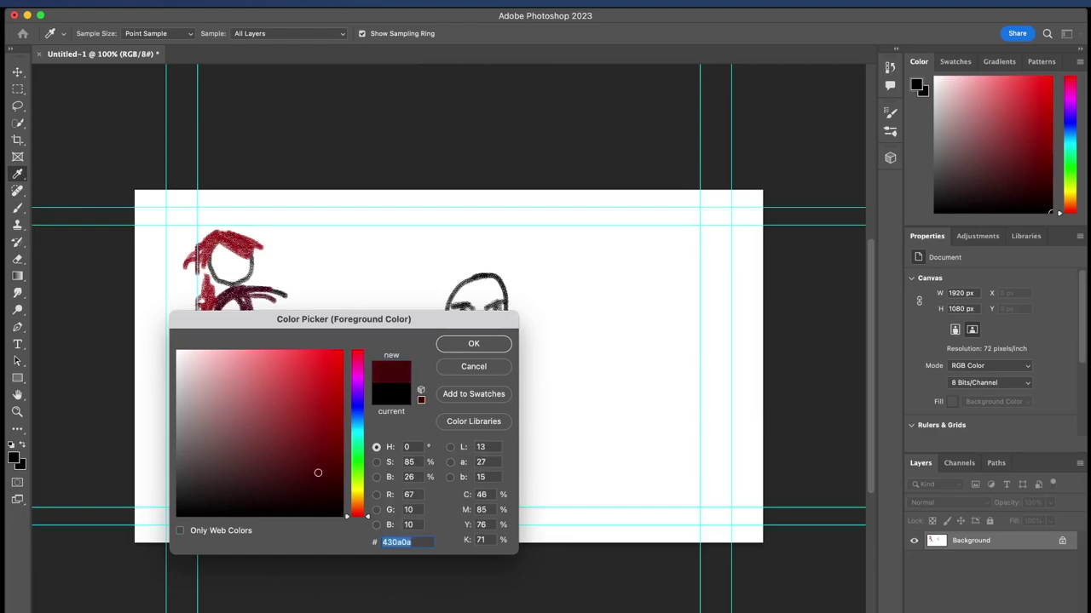
{"action": "key", "text": "Return"}
{"action": "mouse_move", "coordinate": [481, 286]}
{"action": "left_mouse_down"}
{"action": "mouse_move", "coordinate": [494, 294]}
{"action": "mouse_move", "coordinate": [465, 294]}
{"action": "mouse_move", "coordinate": [474, 291]}
{"action": "left_mouse_up"}
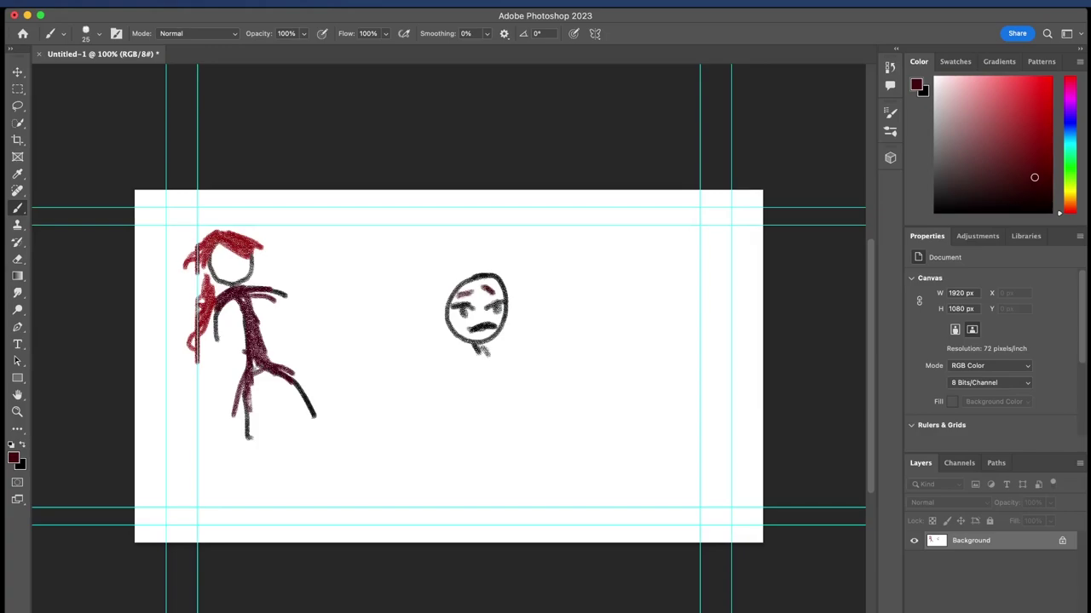
Set the foreground colour to 280c0c and sketch a large, thickly outlined round body below the second character's head
{"action": "left_click", "coordinate": [12, 458]}
{"action": "type", "text": "280c0c"}
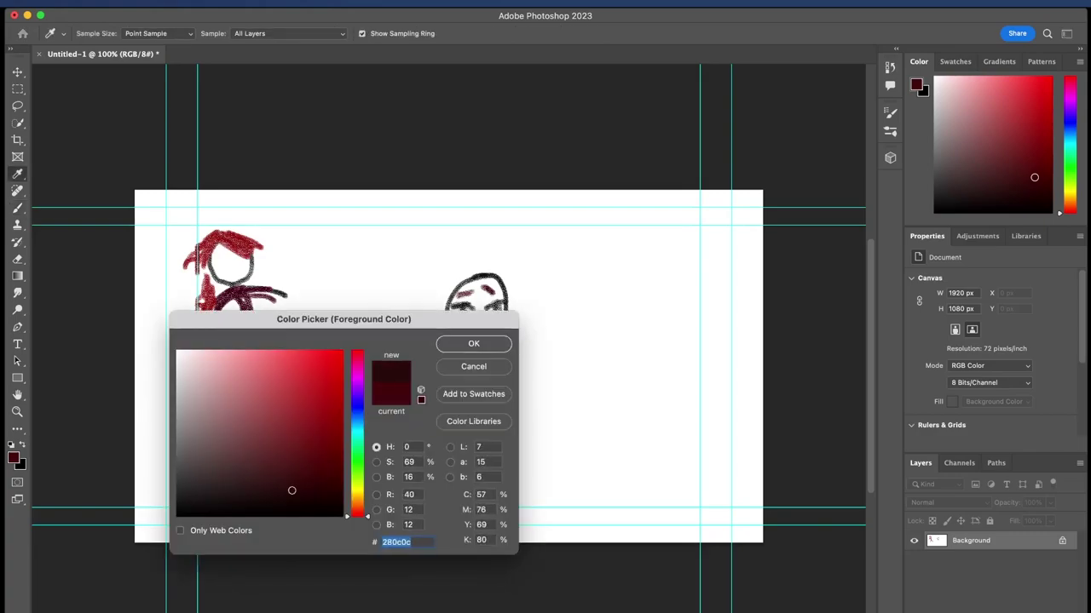
{"action": "key", "text": "Return"}
{"action": "mouse_move", "coordinate": [501, 350]}
{"action": "left_mouse_down"}
{"action": "mouse_move", "coordinate": [458, 360]}
{"action": "mouse_move", "coordinate": [449, 410]}
{"action": "left_mouse_up"}
{"action": "mouse_move", "coordinate": [459, 366]}
{"action": "left_mouse_down"}
{"action": "mouse_move", "coordinate": [463, 439]}
{"action": "mouse_move", "coordinate": [477, 444]}
{"action": "left_mouse_up"}
{"action": "mouse_move", "coordinate": [477, 443]}
{"action": "left_mouse_down"}
{"action": "mouse_move", "coordinate": [454, 386]}
{"action": "mouse_move", "coordinate": [492, 450]}
{"action": "mouse_move", "coordinate": [462, 419]}
{"action": "mouse_move", "coordinate": [468, 433]}
{"action": "mouse_move", "coordinate": [528, 449]}
{"action": "mouse_move", "coordinate": [486, 443]}
{"action": "mouse_move", "coordinate": [544, 402]}
{"action": "left_mouse_up"}
{"action": "mouse_move", "coordinate": [528, 443]}
{"action": "left_mouse_down"}
{"action": "mouse_move", "coordinate": [543, 373]}
{"action": "mouse_move", "coordinate": [545, 421]}
{"action": "left_mouse_up"}
{"action": "mouse_move", "coordinate": [544, 377]}
{"action": "left_mouse_down"}
{"action": "mouse_move", "coordinate": [495, 343]}
{"action": "mouse_move", "coordinate": [469, 366]}
{"action": "mouse_move", "coordinate": [542, 356]}
{"action": "mouse_move", "coordinate": [540, 392]}
{"action": "mouse_move", "coordinate": [521, 352]}
{"action": "mouse_move", "coordinate": [543, 385]}
{"action": "left_mouse_up"}
{"action": "left_click_drag", "start_coordinate": [531, 347], "coordinate": [487, 346]}
{"action": "mouse_move", "coordinate": [479, 346]}
{"action": "left_mouse_down"}
{"action": "mouse_move", "coordinate": [451, 373]}
{"action": "mouse_move", "coordinate": [449, 406]}
{"action": "mouse_move", "coordinate": [474, 350]}
{"action": "mouse_move", "coordinate": [454, 426]}
{"action": "left_mouse_up"}
{"action": "mouse_move", "coordinate": [457, 365]}
{"action": "left_mouse_down"}
{"action": "mouse_move", "coordinate": [459, 429]}
{"action": "mouse_move", "coordinate": [473, 457]}
{"action": "left_mouse_up"}
{"action": "mouse_move", "coordinate": [460, 407]}
{"action": "left_mouse_down"}
{"action": "mouse_move", "coordinate": [511, 471]}
{"action": "mouse_move", "coordinate": [541, 441]}
{"action": "mouse_move", "coordinate": [516, 452]}
{"action": "mouse_move", "coordinate": [545, 416]}
{"action": "mouse_move", "coordinate": [552, 378]}
{"action": "mouse_move", "coordinate": [541, 416]}
{"action": "left_mouse_up"}
{"action": "left_click_drag", "start_coordinate": [547, 377], "coordinate": [542, 399]}
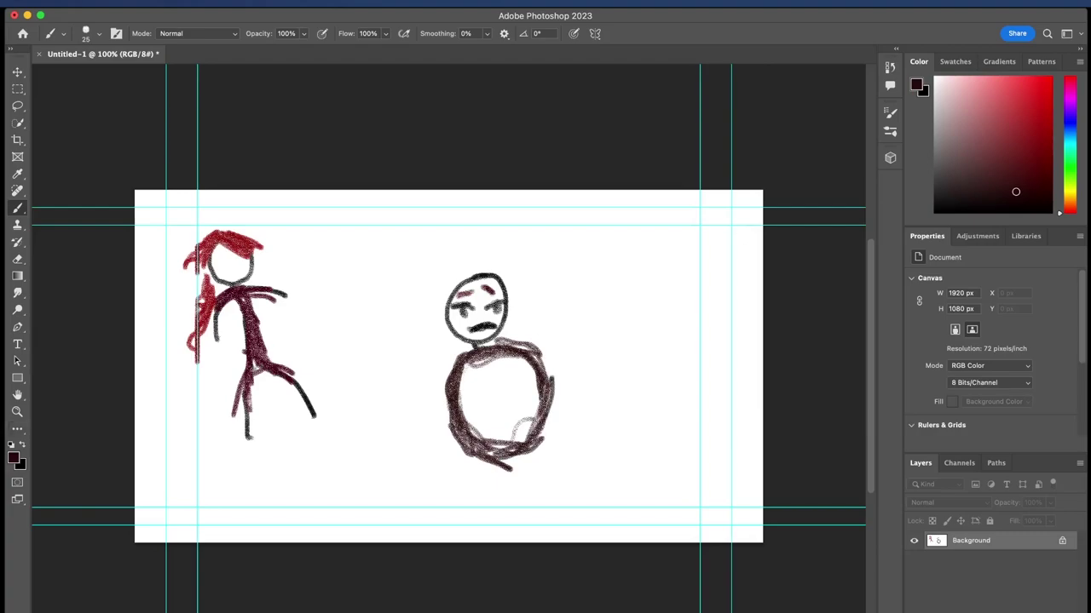
Set the foreground colour to 000000 and paint slanted black stripes across the second character's round body
{"action": "left_click", "coordinate": [13, 459]}
{"action": "left_click_drag", "start_coordinate": [292, 491], "coordinate": [333, 516]}
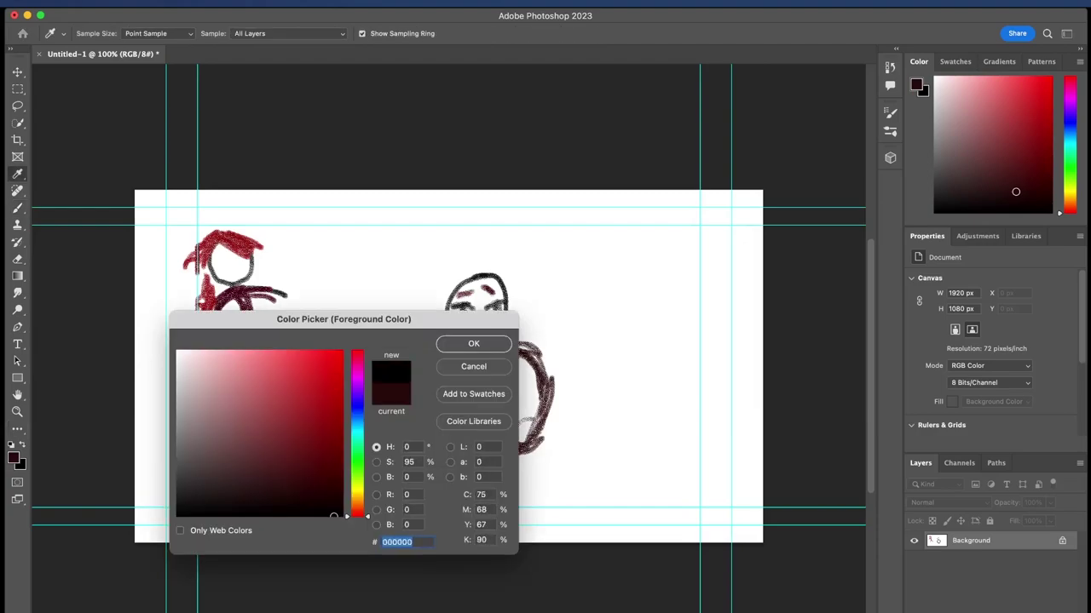
{"action": "left_click", "coordinate": [474, 343]}
{"action": "mouse_move", "coordinate": [465, 380]}
{"action": "left_mouse_down"}
{"action": "mouse_move", "coordinate": [528, 363]}
{"action": "mouse_move", "coordinate": [450, 385]}
{"action": "mouse_move", "coordinate": [463, 373]}
{"action": "left_mouse_up"}
{"action": "left_click_drag", "start_coordinate": [447, 413], "coordinate": [548, 375]}
{"action": "mouse_move", "coordinate": [533, 414]}
{"action": "left_mouse_down"}
{"action": "mouse_move", "coordinate": [478, 433]}
{"action": "mouse_move", "coordinate": [541, 408]}
{"action": "mouse_move", "coordinate": [451, 436]}
{"action": "mouse_move", "coordinate": [542, 402]}
{"action": "mouse_move", "coordinate": [475, 429]}
{"action": "mouse_move", "coordinate": [492, 451]}
{"action": "left_mouse_up"}
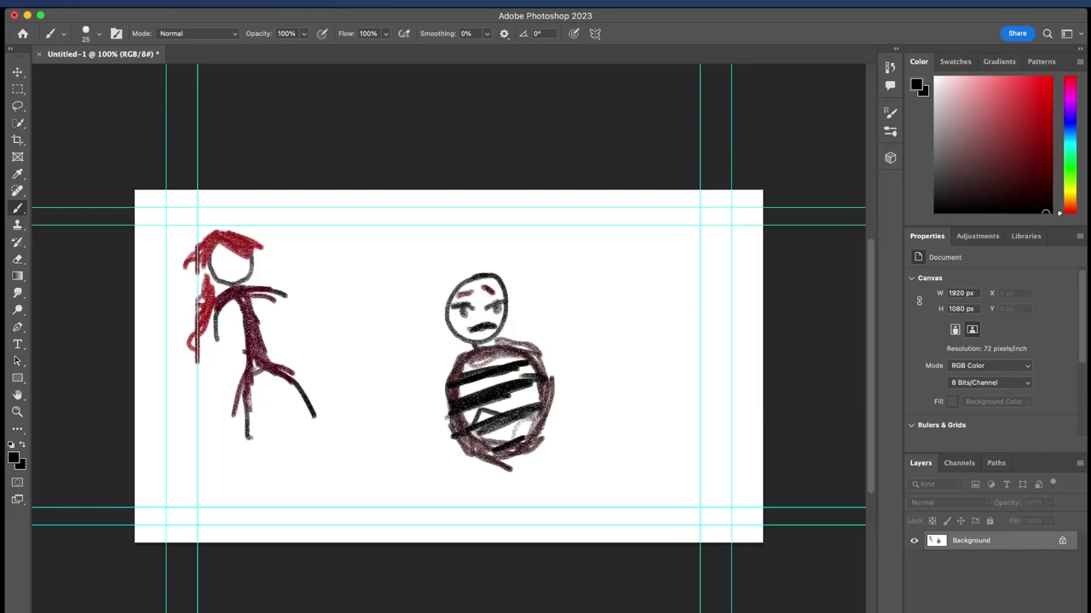
Set the foreground colour to brown 784208 and fill the gaps between the black stripes on the round body
{"action": "left_click", "coordinate": [14, 458]}
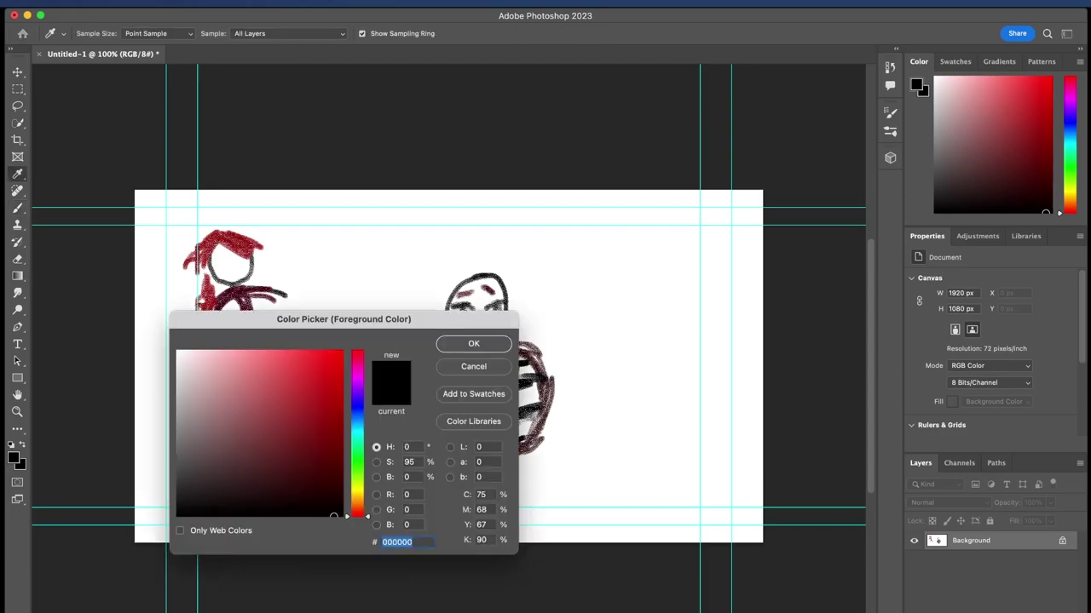
{"action": "mouse_move", "coordinate": [324, 455]}
{"action": "left_mouse_down"}
{"action": "mouse_move", "coordinate": [326, 445]}
{"action": "mouse_move", "coordinate": [303, 444]}
{"action": "mouse_move", "coordinate": [279, 401]}
{"action": "mouse_move", "coordinate": [311, 465]}
{"action": "left_mouse_up"}
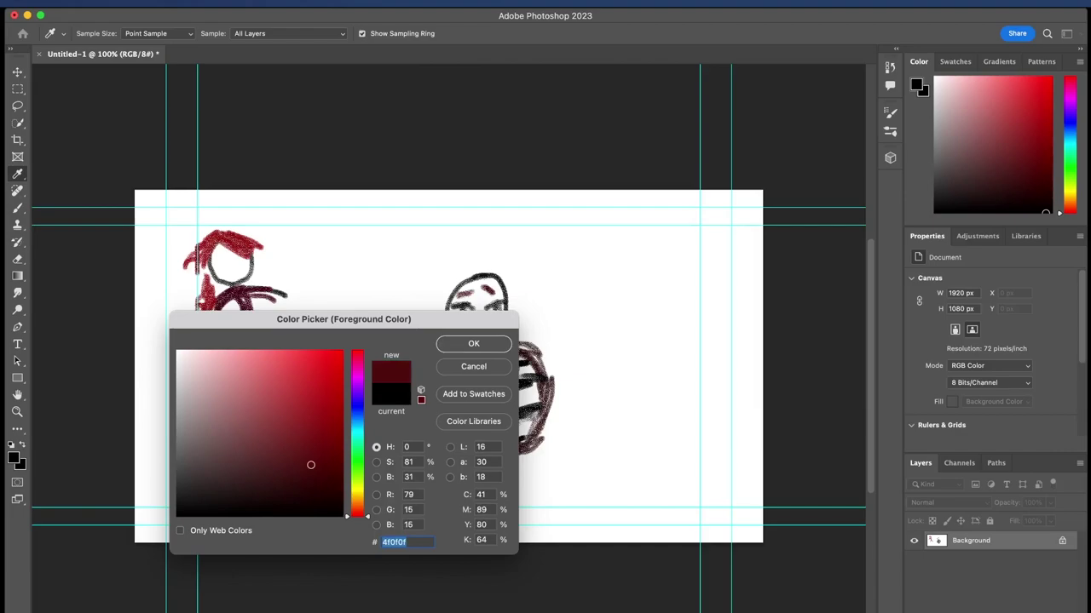
{"action": "left_click", "coordinate": [358, 504]}
{"action": "left_click_drag", "start_coordinate": [358, 504], "coordinate": [358, 502]}
{"action": "left_click_drag", "start_coordinate": [331, 442], "coordinate": [333, 446]}
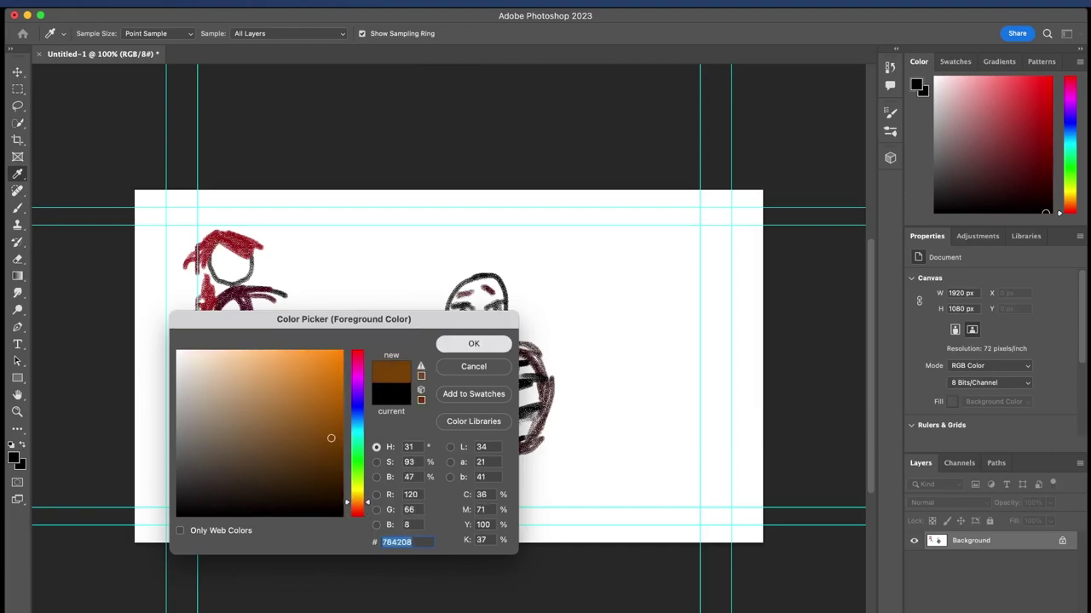
{"action": "left_click", "coordinate": [474, 344]}
{"action": "key", "text": "b"}
{"action": "mouse_move", "coordinate": [468, 366]}
{"action": "left_mouse_down"}
{"action": "mouse_move", "coordinate": [508, 365]}
{"action": "mouse_move", "coordinate": [477, 369]}
{"action": "mouse_move", "coordinate": [484, 351]}
{"action": "mouse_move", "coordinate": [489, 382]}
{"action": "mouse_move", "coordinate": [460, 389]}
{"action": "mouse_move", "coordinate": [507, 394]}
{"action": "mouse_move", "coordinate": [532, 366]}
{"action": "left_mouse_up"}
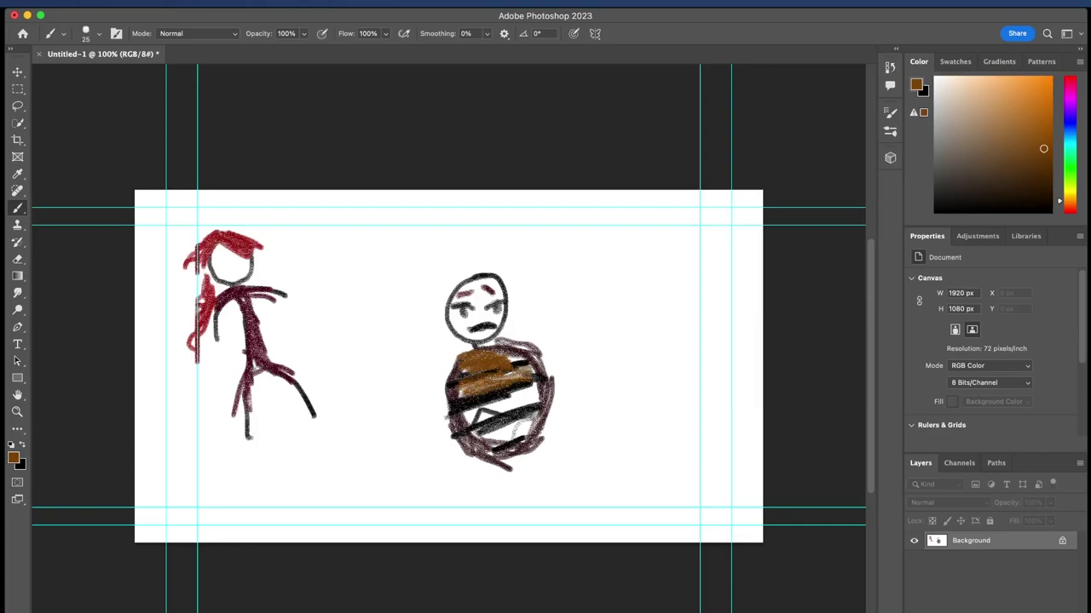
{"action": "mouse_move", "coordinate": [496, 407]}
{"action": "left_mouse_down"}
{"action": "mouse_move", "coordinate": [457, 418]}
{"action": "mouse_move", "coordinate": [518, 404]}
{"action": "mouse_move", "coordinate": [536, 394]}
{"action": "mouse_move", "coordinate": [528, 383]}
{"action": "mouse_move", "coordinate": [523, 408]}
{"action": "mouse_move", "coordinate": [535, 421]}
{"action": "mouse_move", "coordinate": [494, 438]}
{"action": "mouse_move", "coordinate": [525, 433]}
{"action": "mouse_move", "coordinate": [525, 457]}
{"action": "mouse_move", "coordinate": [535, 442]}
{"action": "left_mouse_up"}
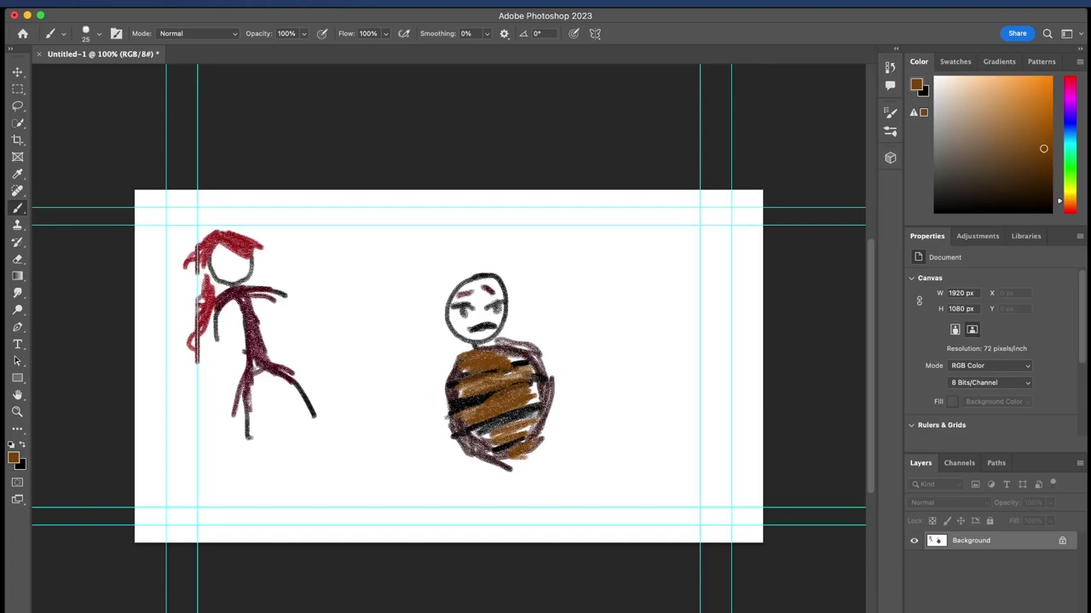
Set the foreground colour to 211202 and draw a pointed stinger at the lower end of the striped body
{"action": "left_click", "coordinate": [14, 459]}
{"action": "left_click", "coordinate": [332, 495]}
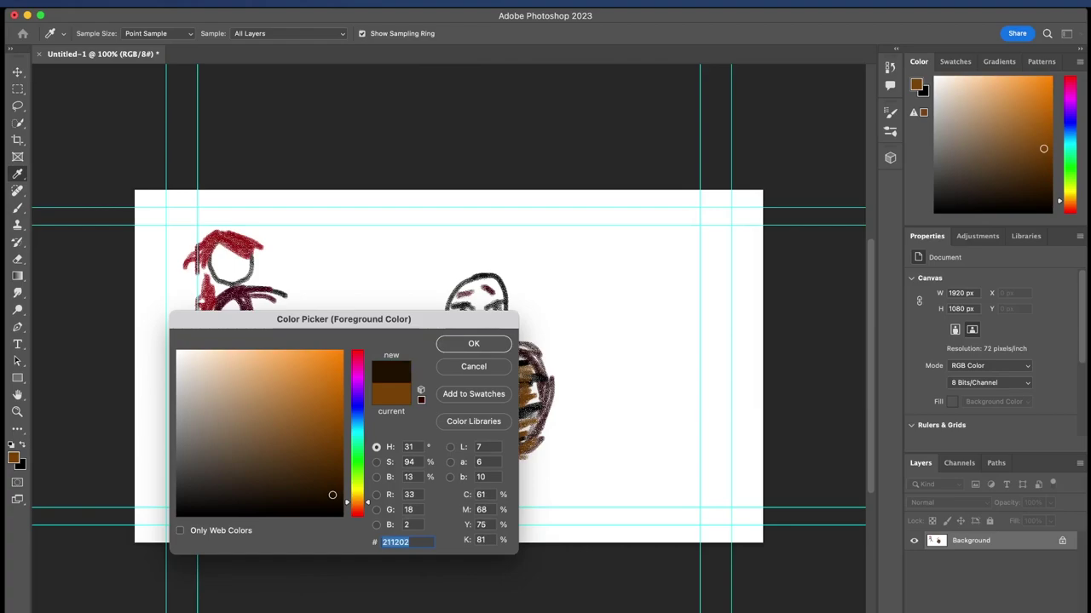
{"action": "key", "text": "Return"}
{"action": "mouse_move", "coordinate": [503, 455]}
{"action": "left_mouse_down"}
{"action": "mouse_move", "coordinate": [516, 486]}
{"action": "mouse_move", "coordinate": [516, 450]}
{"action": "left_mouse_up"}
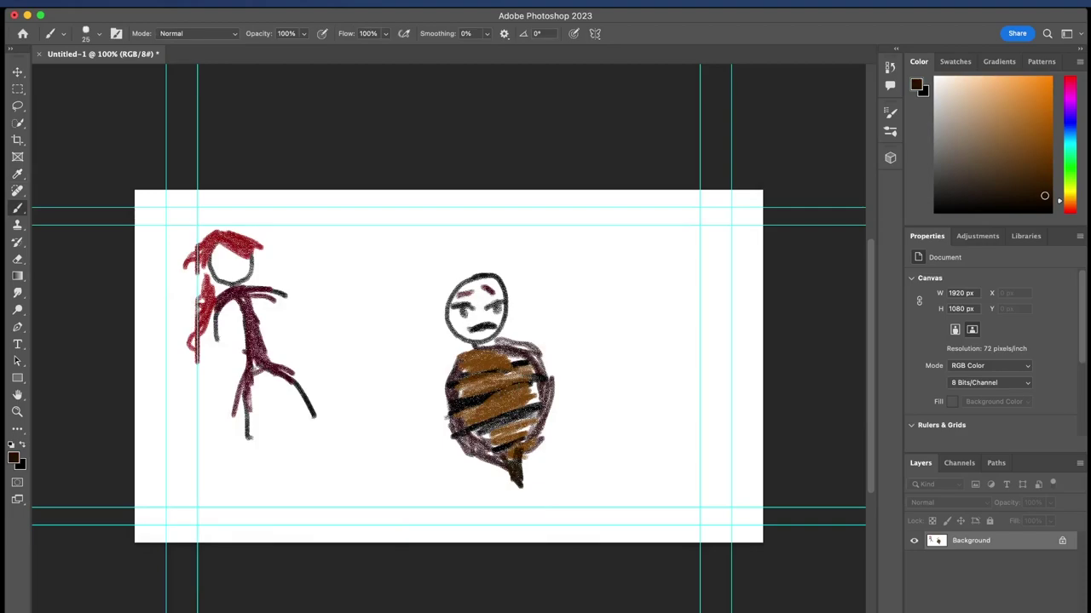
Set the foreground colour to f45406 and draw a jagged flame outline around the stinger below the striped body
{"action": "left_click", "coordinate": [13, 458]}
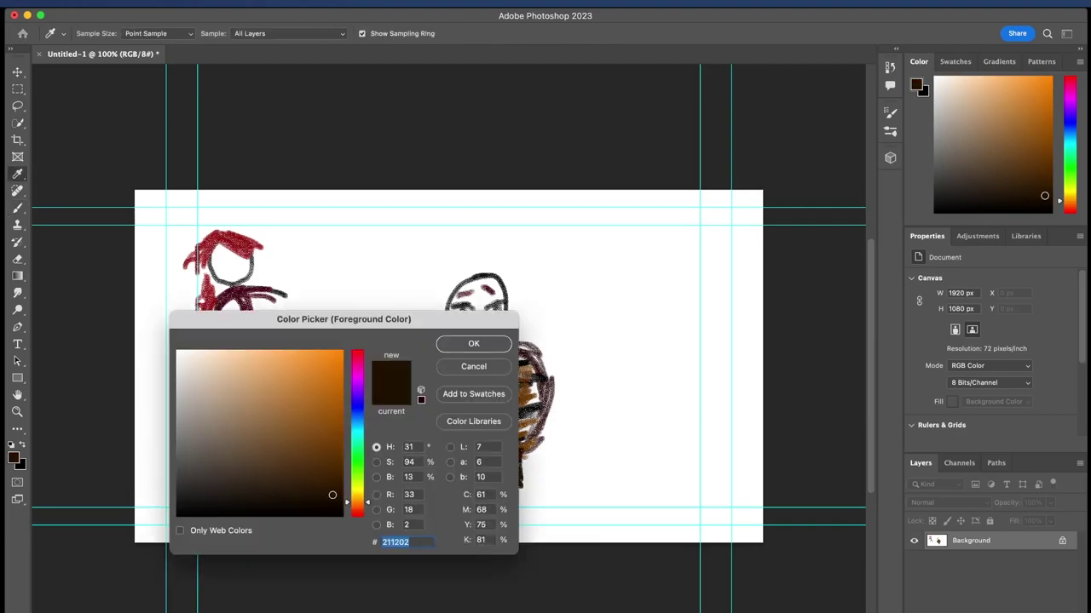
{"action": "type", "text": "f45406"}
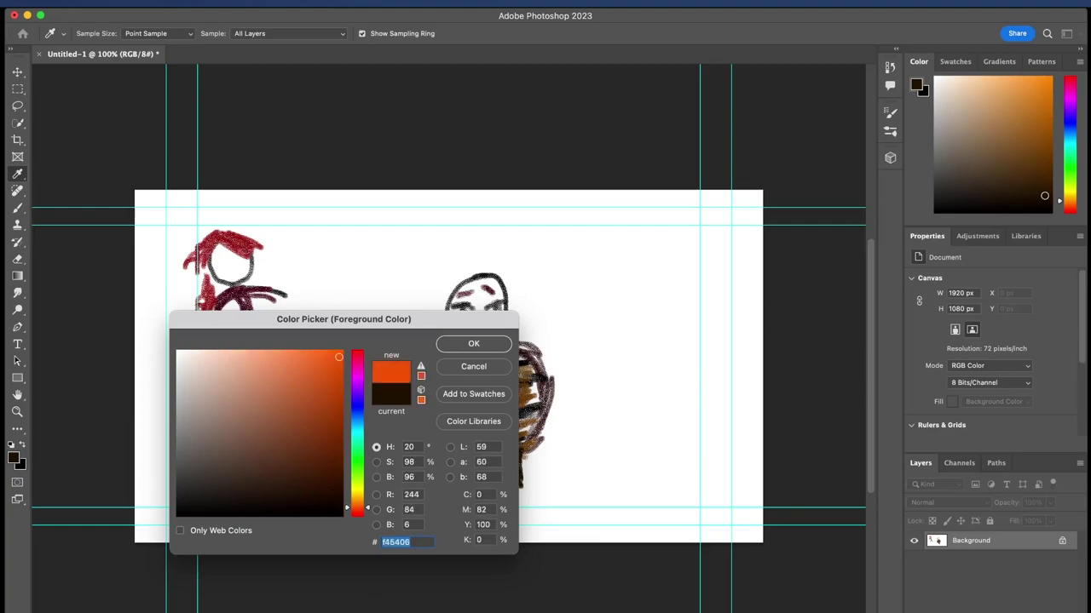
{"action": "key", "text": "Return"}
{"action": "mouse_move", "coordinate": [482, 466]}
{"action": "left_mouse_down"}
{"action": "mouse_move", "coordinate": [479, 508]}
{"action": "mouse_move", "coordinate": [504, 500]}
{"action": "mouse_move", "coordinate": [513, 523]}
{"action": "mouse_move", "coordinate": [551, 526]}
{"action": "mouse_move", "coordinate": [559, 501]}
{"action": "mouse_move", "coordinate": [574, 510]}
{"action": "mouse_move", "coordinate": [590, 467]}
{"action": "mouse_move", "coordinate": [515, 446]}
{"action": "left_mouse_up"}
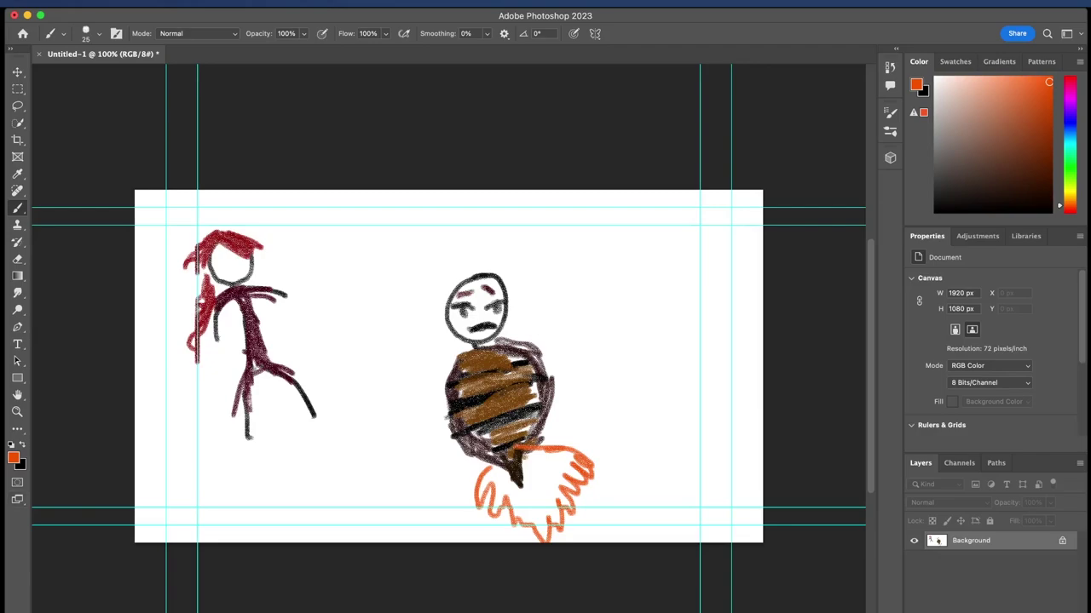
Set the foreground colour to 1e0c03 and draw six thin limbs on the round body, three on each side
{"action": "left_click", "coordinate": [13, 458]}
{"action": "left_click_drag", "start_coordinate": [326, 483], "coordinate": [328, 497]}
{"action": "left_click_drag", "start_coordinate": [343, 320], "coordinate": [340, 319]}
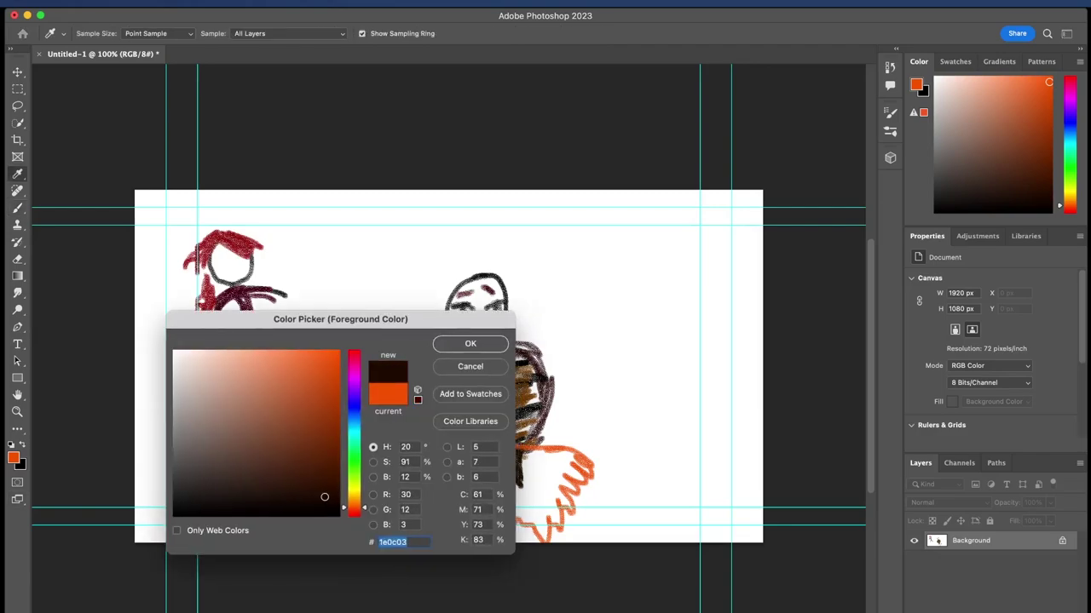
{"action": "key", "text": "Return"}
{"action": "left_click_drag", "start_coordinate": [449, 376], "coordinate": [397, 390]}
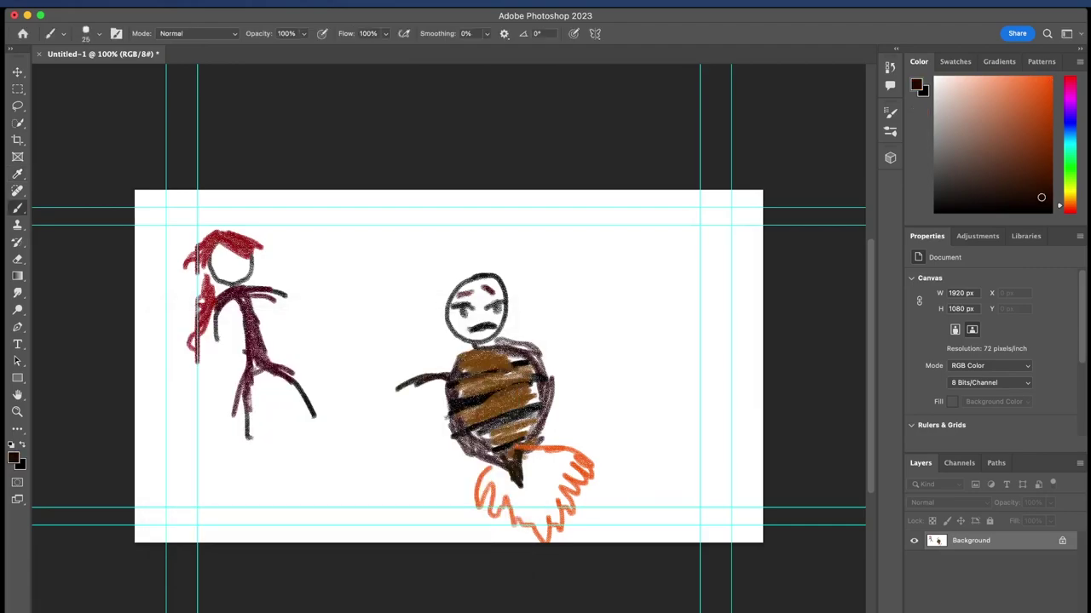
{"action": "mouse_move", "coordinate": [528, 344]}
{"action": "left_mouse_down"}
{"action": "mouse_move", "coordinate": [593, 331]}
{"action": "mouse_move", "coordinate": [519, 349]}
{"action": "mouse_move", "coordinate": [595, 333]}
{"action": "left_mouse_up"}
{"action": "left_click_drag", "start_coordinate": [452, 394], "coordinate": [402, 437]}
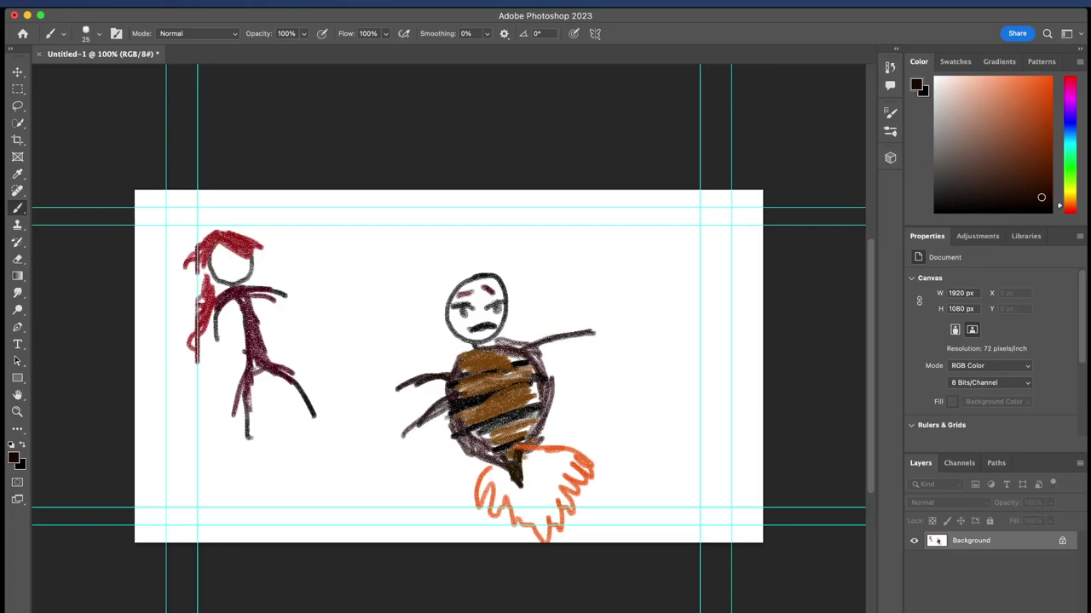
{"action": "mouse_move", "coordinate": [554, 385]}
{"action": "left_mouse_down"}
{"action": "mouse_move", "coordinate": [591, 381]}
{"action": "mouse_move", "coordinate": [547, 378]}
{"action": "left_mouse_up"}
{"action": "left_click_drag", "start_coordinate": [460, 438], "coordinate": [421, 485]}
{"action": "left_click_drag", "start_coordinate": [463, 436], "coordinate": [419, 486]}
{"action": "left_click_drag", "start_coordinate": [556, 421], "coordinate": [599, 434]}
{"action": "left_click_drag", "start_coordinate": [541, 414], "coordinate": [589, 426]}
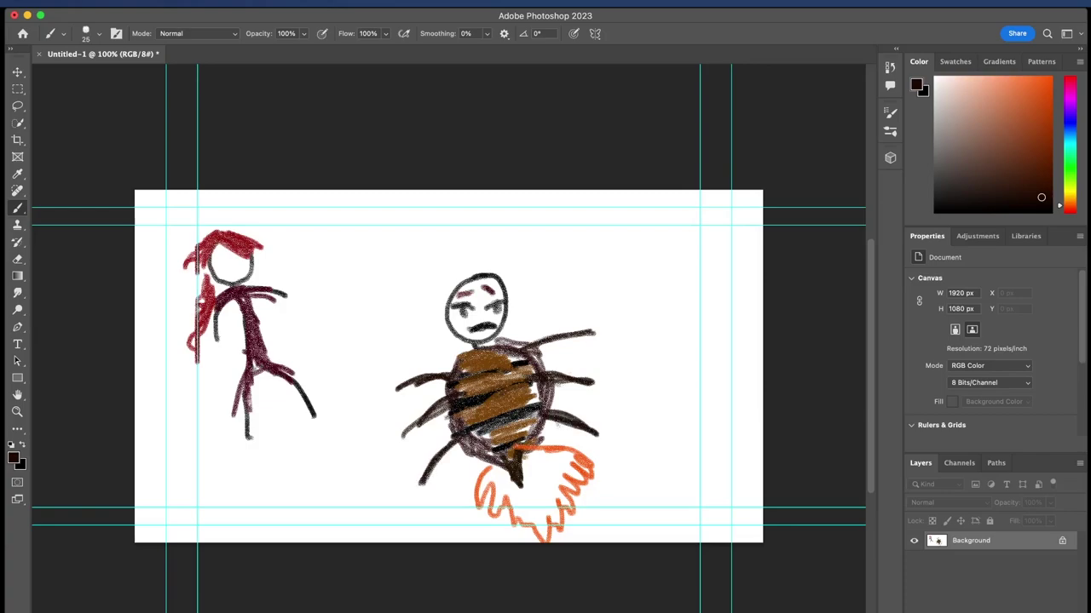
Set the foreground colour to dark red 860101 and paint spiky hair with a long ponytail on the second character
{"action": "left_click", "coordinate": [14, 458]}
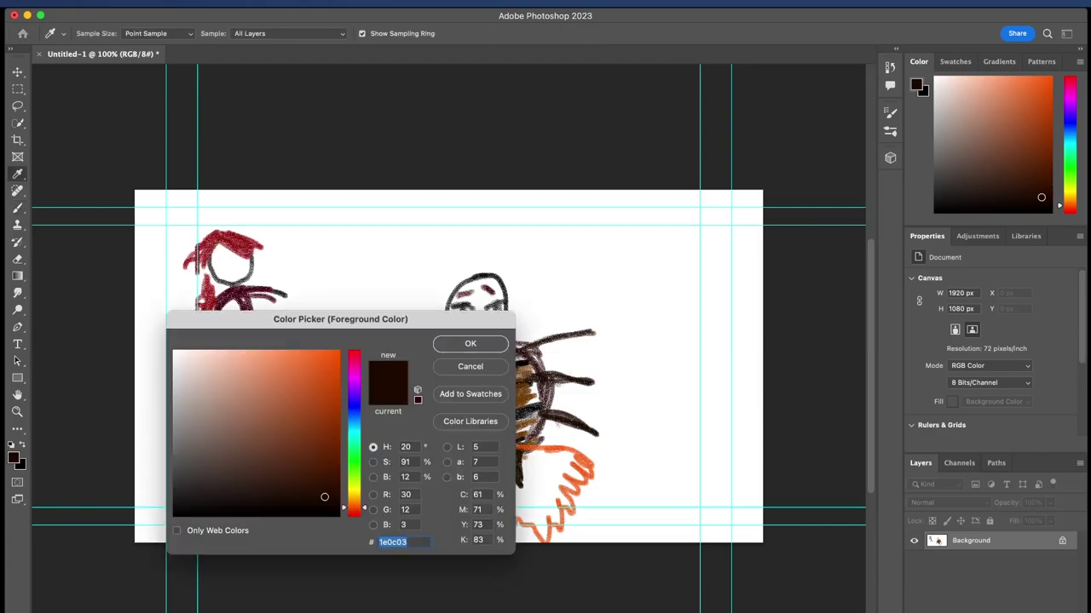
{"action": "left_click_drag", "start_coordinate": [355, 508], "coordinate": [354, 517]}
{"action": "type", "text": "860101"}
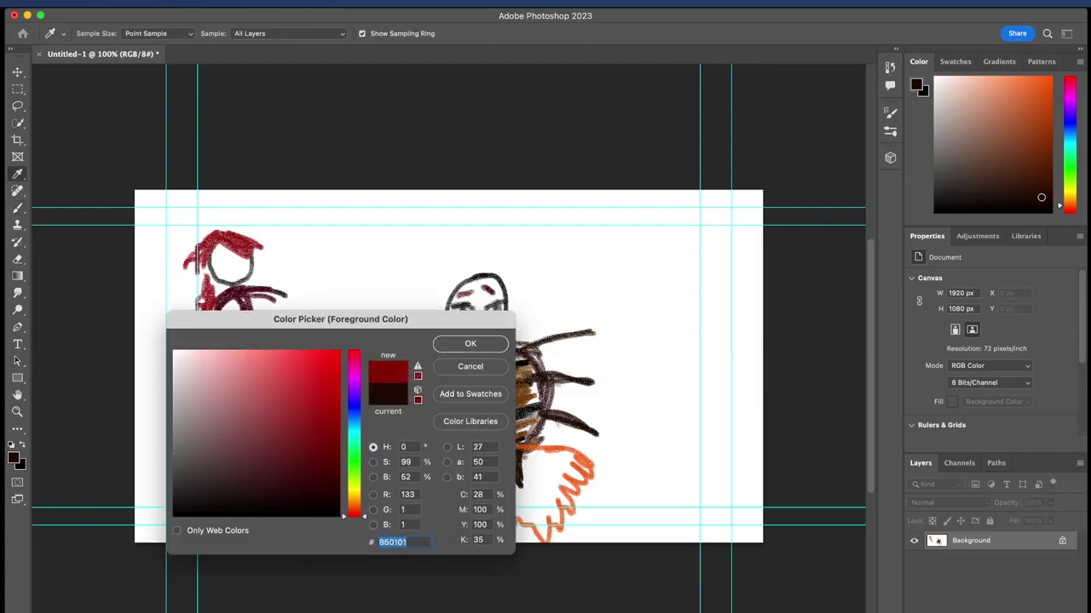
{"action": "key", "text": "Return"}
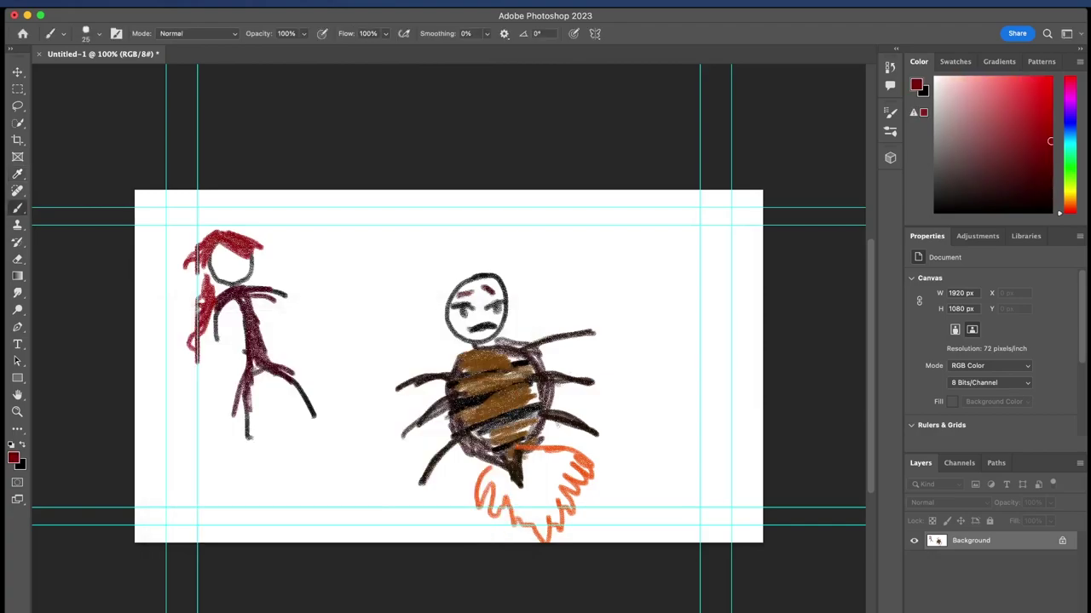
{"action": "mouse_move", "coordinate": [481, 272]}
{"action": "left_mouse_down"}
{"action": "mouse_move", "coordinate": [523, 269]}
{"action": "mouse_move", "coordinate": [490, 270]}
{"action": "mouse_move", "coordinate": [518, 273]}
{"action": "mouse_move", "coordinate": [532, 289]}
{"action": "mouse_move", "coordinate": [474, 255]}
{"action": "mouse_move", "coordinate": [470, 276]}
{"action": "mouse_move", "coordinate": [514, 242]}
{"action": "mouse_move", "coordinate": [466, 265]}
{"action": "mouse_move", "coordinate": [468, 284]}
{"action": "mouse_move", "coordinate": [418, 302]}
{"action": "mouse_move", "coordinate": [455, 285]}
{"action": "mouse_move", "coordinate": [434, 294]}
{"action": "mouse_move", "coordinate": [450, 293]}
{"action": "mouse_move", "coordinate": [433, 312]}
{"action": "left_mouse_up"}
{"action": "left_click_drag", "start_coordinate": [433, 312], "coordinate": [471, 286]}
{"action": "mouse_move", "coordinate": [471, 286]}
{"action": "left_mouse_down"}
{"action": "mouse_move", "coordinate": [442, 297]}
{"action": "mouse_move", "coordinate": [426, 281]}
{"action": "mouse_move", "coordinate": [460, 269]}
{"action": "mouse_move", "coordinate": [501, 298]}
{"action": "mouse_move", "coordinate": [436, 321]}
{"action": "mouse_move", "coordinate": [432, 297]}
{"action": "mouse_move", "coordinate": [433, 315]}
{"action": "mouse_move", "coordinate": [428, 307]}
{"action": "left_mouse_up"}
{"action": "mouse_move", "coordinate": [481, 281]}
{"action": "left_mouse_down"}
{"action": "mouse_move", "coordinate": [508, 307]}
{"action": "mouse_move", "coordinate": [505, 281]}
{"action": "mouse_move", "coordinate": [514, 300]}
{"action": "left_mouse_up"}
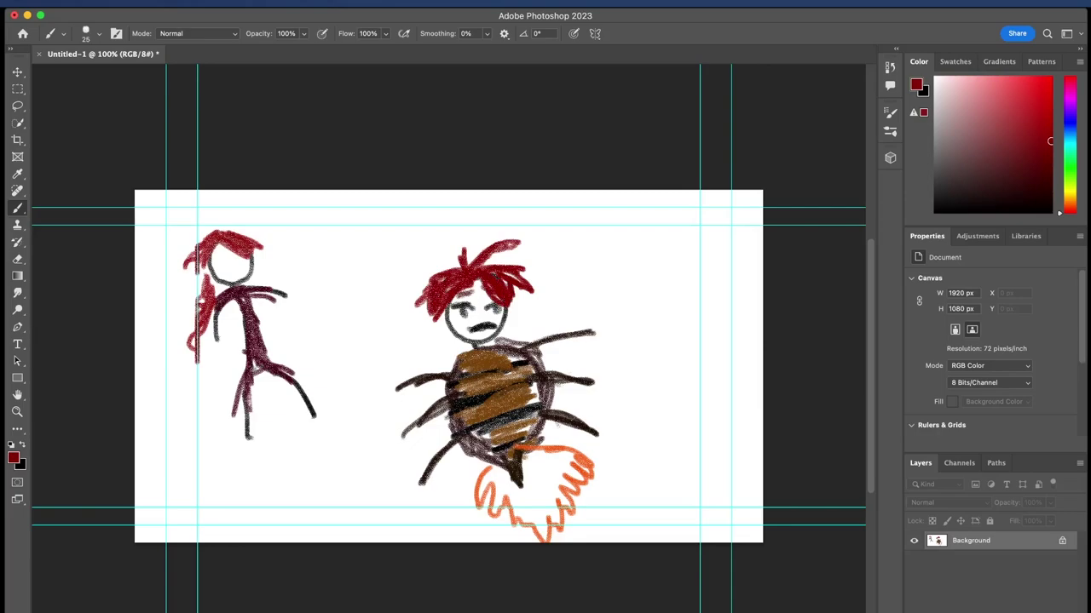
{"action": "mouse_move", "coordinate": [446, 322]}
{"action": "left_mouse_down"}
{"action": "mouse_move", "coordinate": [363, 426]}
{"action": "mouse_move", "coordinate": [435, 385]}
{"action": "mouse_move", "coordinate": [454, 332]}
{"action": "mouse_move", "coordinate": [414, 363]}
{"action": "mouse_move", "coordinate": [429, 363]}
{"action": "mouse_move", "coordinate": [418, 375]}
{"action": "mouse_move", "coordinate": [434, 366]}
{"action": "mouse_move", "coordinate": [395, 403]}
{"action": "left_mouse_up"}
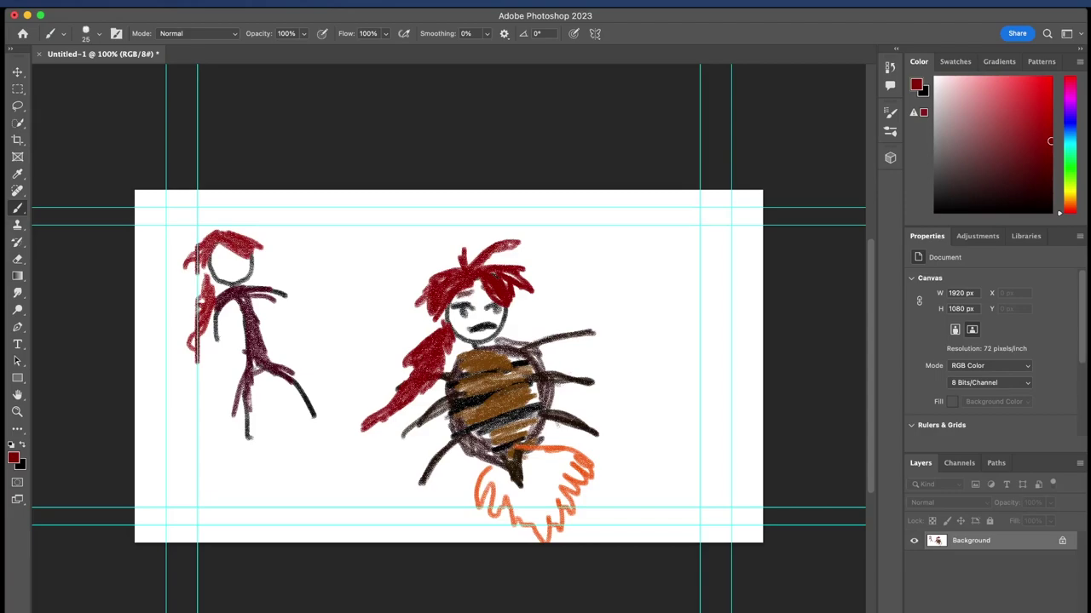
Draw a dark red sword with a long blade and jagged crossguard at the second character's raised hand
{"action": "mouse_move", "coordinate": [595, 340]}
{"action": "left_mouse_down"}
{"action": "mouse_move", "coordinate": [653, 207]}
{"action": "mouse_move", "coordinate": [608, 334]}
{"action": "mouse_move", "coordinate": [631, 276]}
{"action": "mouse_move", "coordinate": [619, 331]}
{"action": "mouse_move", "coordinate": [656, 194]}
{"action": "mouse_move", "coordinate": [628, 255]}
{"action": "left_mouse_up"}
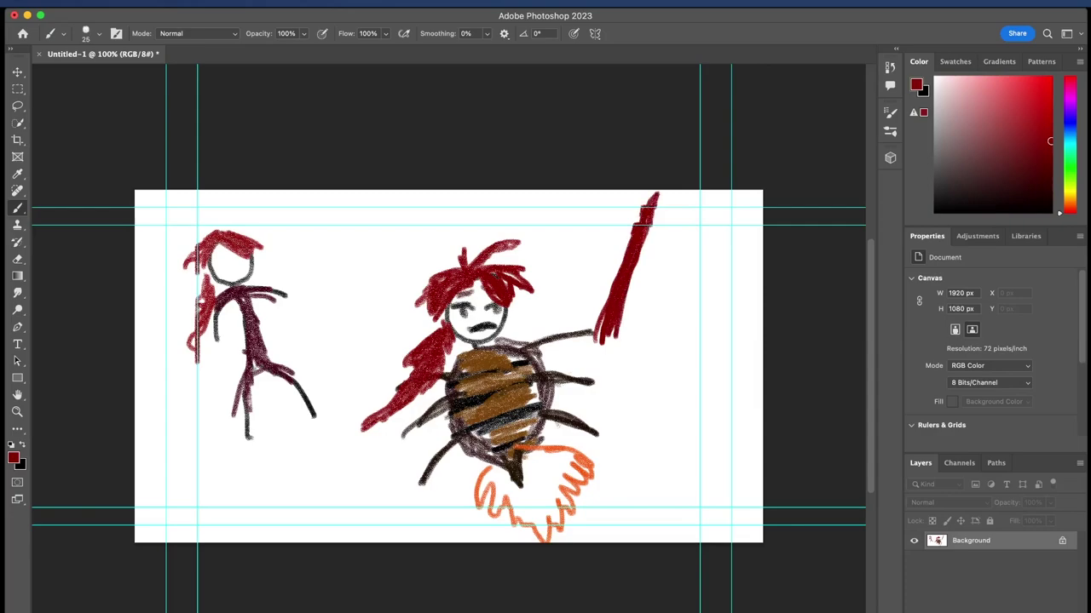
{"action": "mouse_move", "coordinate": [596, 329]}
{"action": "left_mouse_down"}
{"action": "mouse_move", "coordinate": [617, 338]}
{"action": "mouse_move", "coordinate": [575, 325]}
{"action": "mouse_move", "coordinate": [639, 339]}
{"action": "mouse_move", "coordinate": [633, 365]}
{"action": "mouse_move", "coordinate": [641, 349]}
{"action": "mouse_move", "coordinate": [586, 358]}
{"action": "mouse_move", "coordinate": [600, 345]}
{"action": "mouse_move", "coordinate": [577, 372]}
{"action": "mouse_move", "coordinate": [593, 341]}
{"action": "mouse_move", "coordinate": [583, 354]}
{"action": "left_mouse_up"}
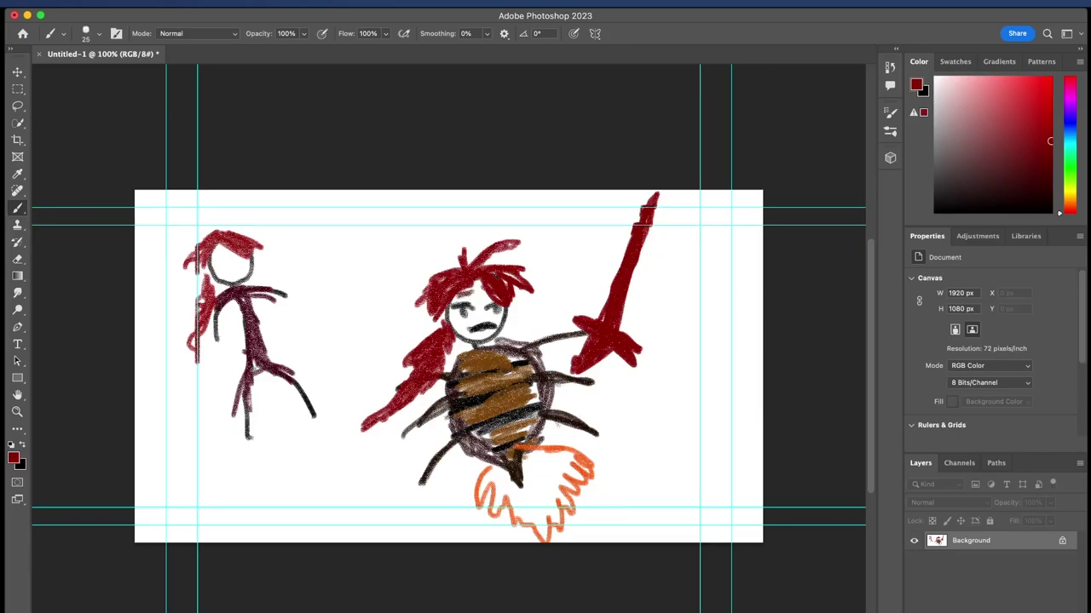
Shift the foreground hue to a brownish red and paint a short band across the blade just above the crossguard
{"action": "left_click", "coordinate": [13, 459]}
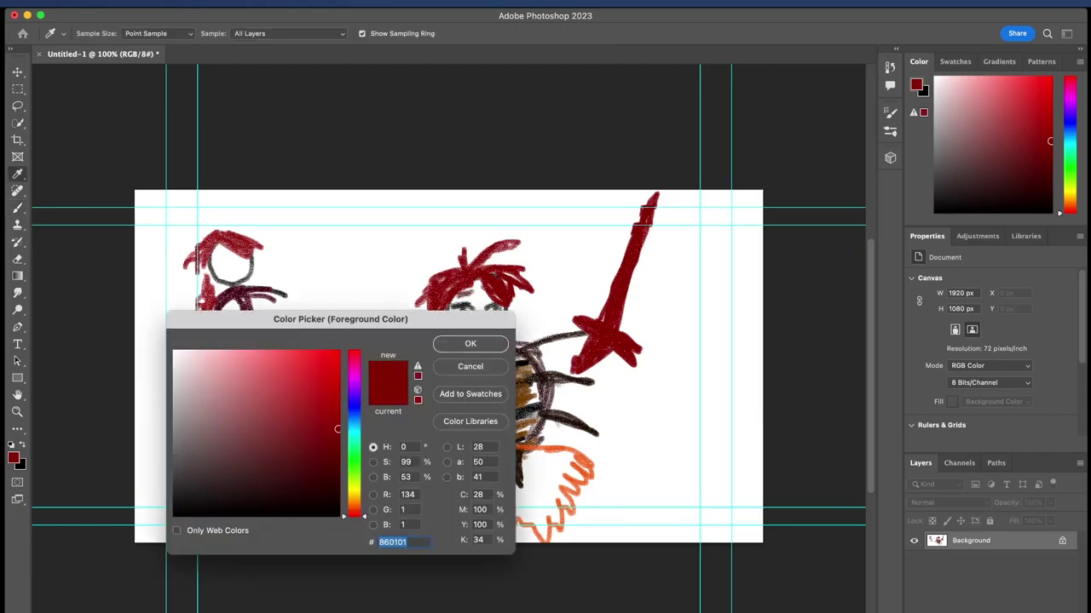
{"action": "left_click_drag", "start_coordinate": [353, 516], "coordinate": [354, 507]}
{"action": "key", "text": "Return"}
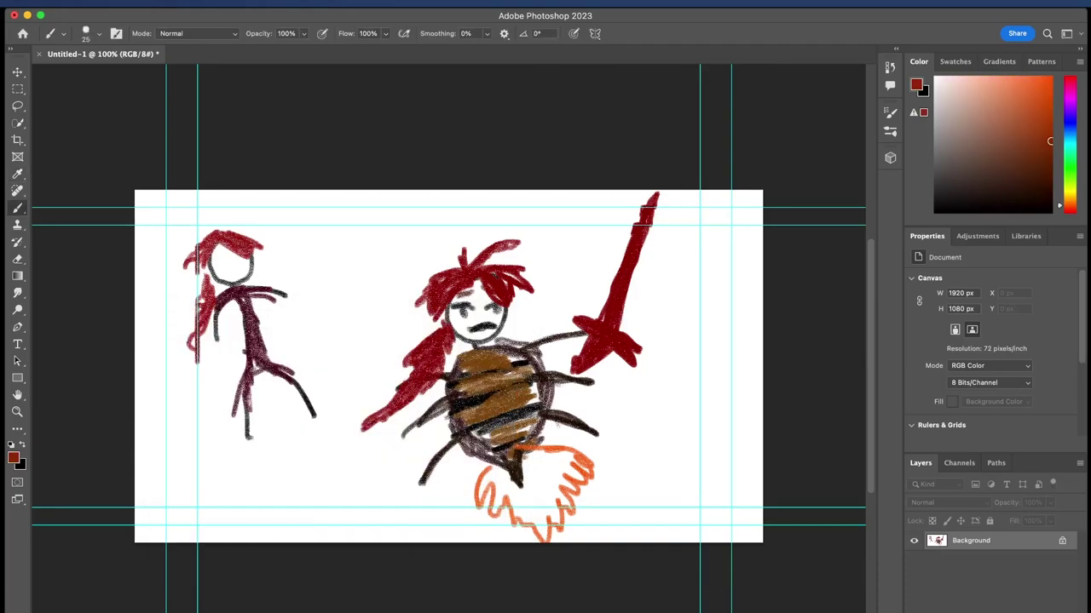
{"action": "mouse_move", "coordinate": [596, 316]}
{"action": "left_mouse_down"}
{"action": "mouse_move", "coordinate": [626, 313]}
{"action": "mouse_move", "coordinate": [609, 305]}
{"action": "left_mouse_up"}
Set the foreground colour to orange c9602d and draw flame strokes across and around the sword's blade
{"action": "left_click", "coordinate": [14, 459]}
{"action": "left_click_drag", "start_coordinate": [295, 406], "coordinate": [302, 385]}
{"action": "left_click", "coordinate": [470, 343]}
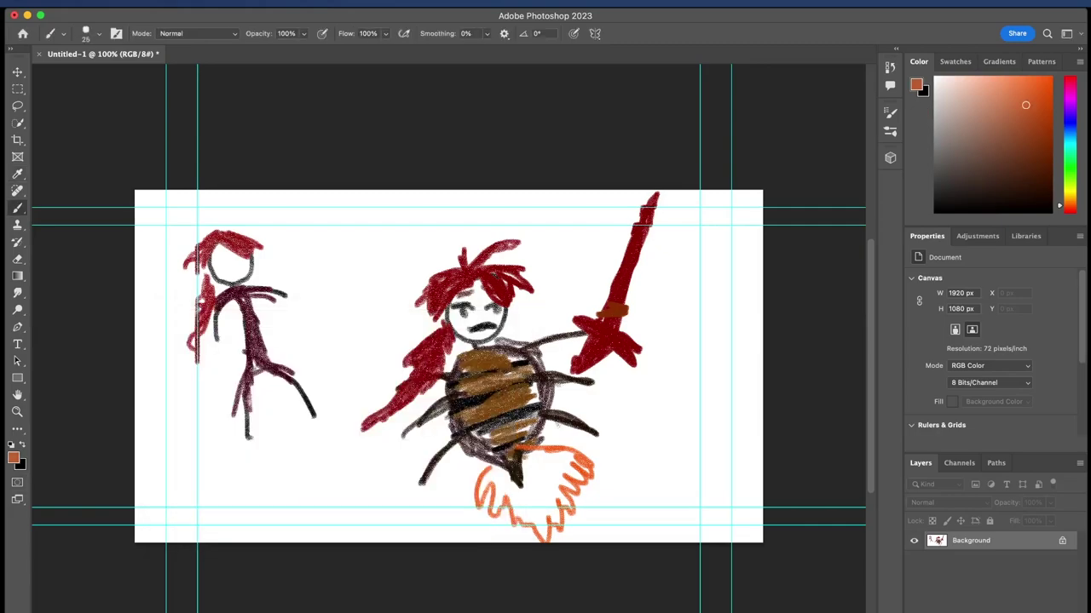
{"action": "mouse_move", "coordinate": [626, 312]}
{"action": "left_mouse_down"}
{"action": "mouse_move", "coordinate": [605, 313]}
{"action": "mouse_move", "coordinate": [628, 287]}
{"action": "mouse_move", "coordinate": [601, 296]}
{"action": "left_mouse_up"}
{"action": "mouse_move", "coordinate": [634, 264]}
{"action": "left_mouse_down"}
{"action": "mouse_move", "coordinate": [611, 271]}
{"action": "mouse_move", "coordinate": [633, 267]}
{"action": "mouse_move", "coordinate": [642, 235]}
{"action": "mouse_move", "coordinate": [622, 245]}
{"action": "mouse_move", "coordinate": [656, 208]}
{"action": "mouse_move", "coordinate": [639, 198]}
{"action": "left_mouse_up"}
{"action": "mouse_move", "coordinate": [610, 302]}
{"action": "left_mouse_down"}
{"action": "mouse_move", "coordinate": [594, 311]}
{"action": "mouse_move", "coordinate": [589, 281]}
{"action": "mouse_move", "coordinate": [603, 267]}
{"action": "mouse_move", "coordinate": [605, 285]}
{"action": "left_mouse_up"}
{"action": "mouse_move", "coordinate": [608, 323]}
{"action": "left_mouse_down"}
{"action": "mouse_move", "coordinate": [668, 308]}
{"action": "mouse_move", "coordinate": [674, 269]}
{"action": "left_mouse_up"}
{"action": "mouse_move", "coordinate": [606, 267]}
{"action": "left_mouse_down"}
{"action": "mouse_move", "coordinate": [615, 230]}
{"action": "mouse_move", "coordinate": [629, 225]}
{"action": "left_mouse_up"}
{"action": "mouse_move", "coordinate": [639, 274]}
{"action": "left_mouse_down"}
{"action": "mouse_move", "coordinate": [669, 271]}
{"action": "mouse_move", "coordinate": [689, 247]}
{"action": "mouse_move", "coordinate": [673, 193]}
{"action": "left_mouse_up"}
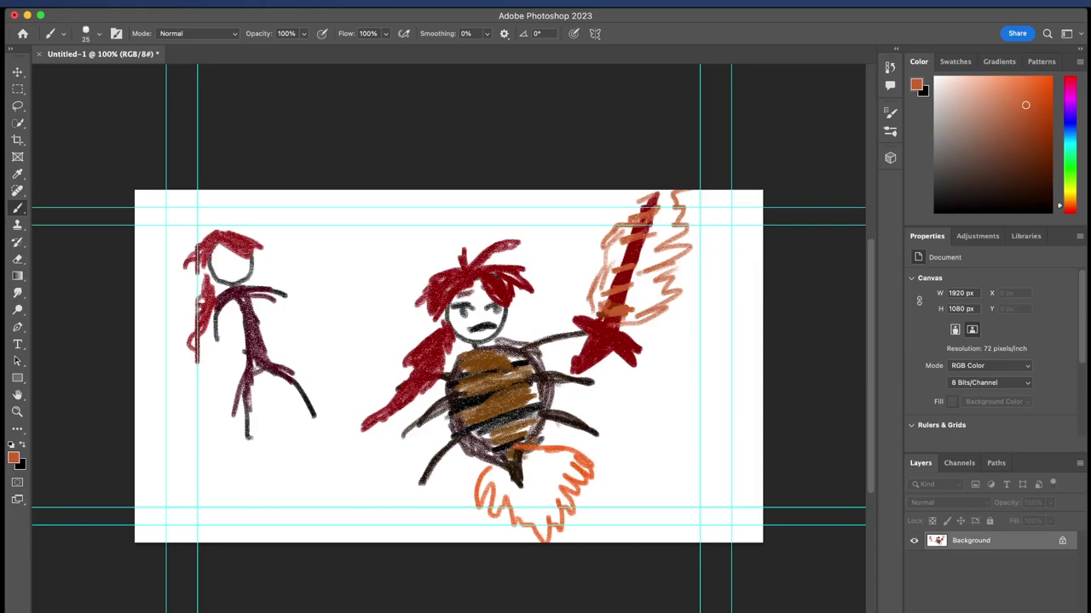
With foreground colour 632006 and an 11 px brush, draw brow strokes on the second character's face and undo the nose stroke
{"action": "left_click", "coordinate": [14, 459]}
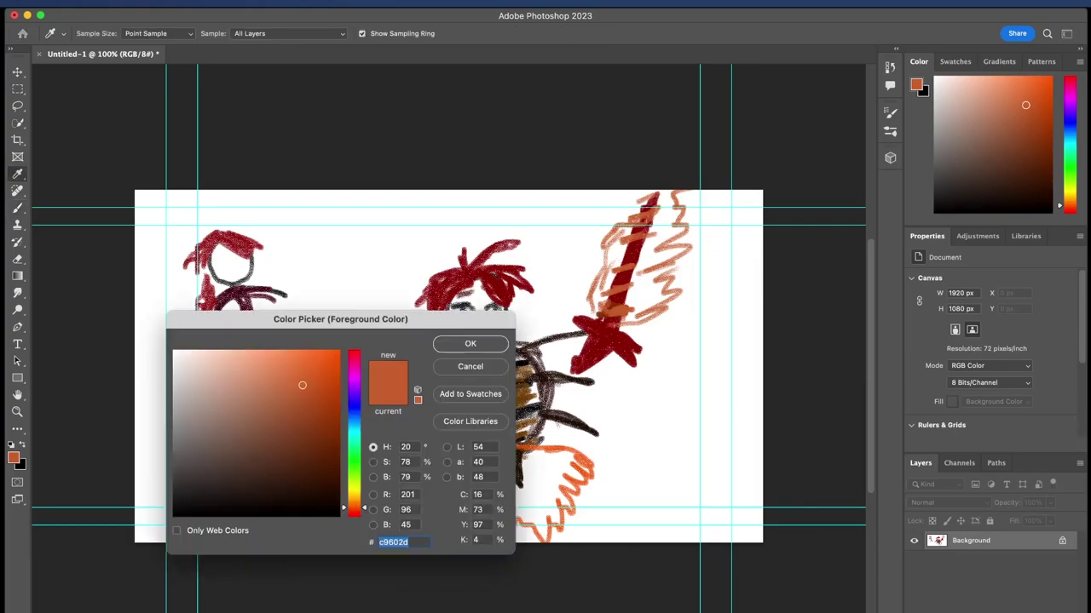
{"action": "left_click_drag", "start_coordinate": [355, 506], "coordinate": [355, 509]}
{"action": "left_click", "coordinate": [330, 452]}
{"action": "key", "text": "Return"}
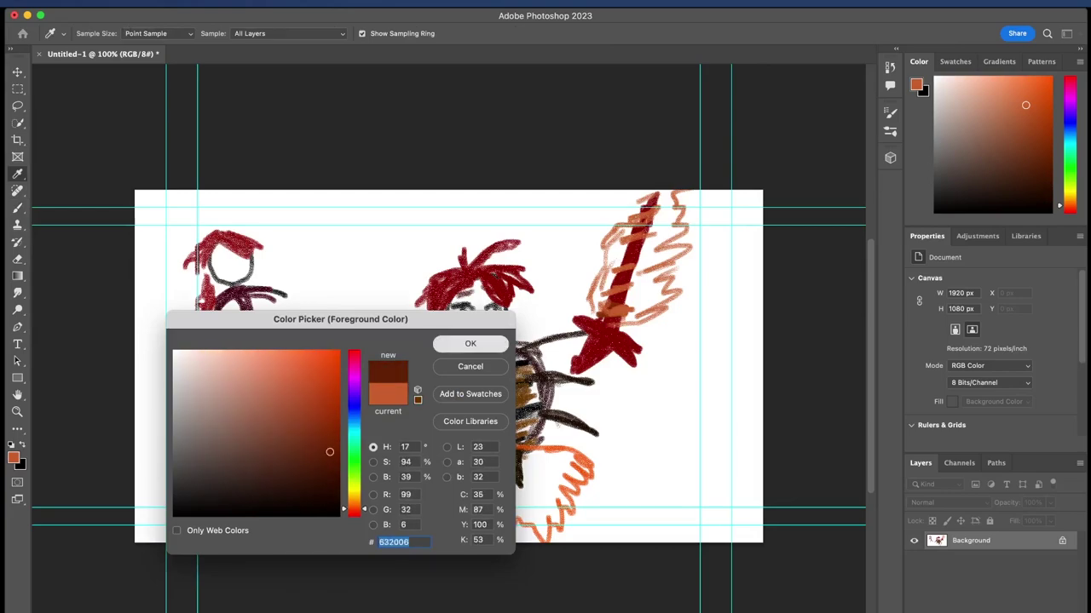
{"action": "left_click", "coordinate": [99, 35]}
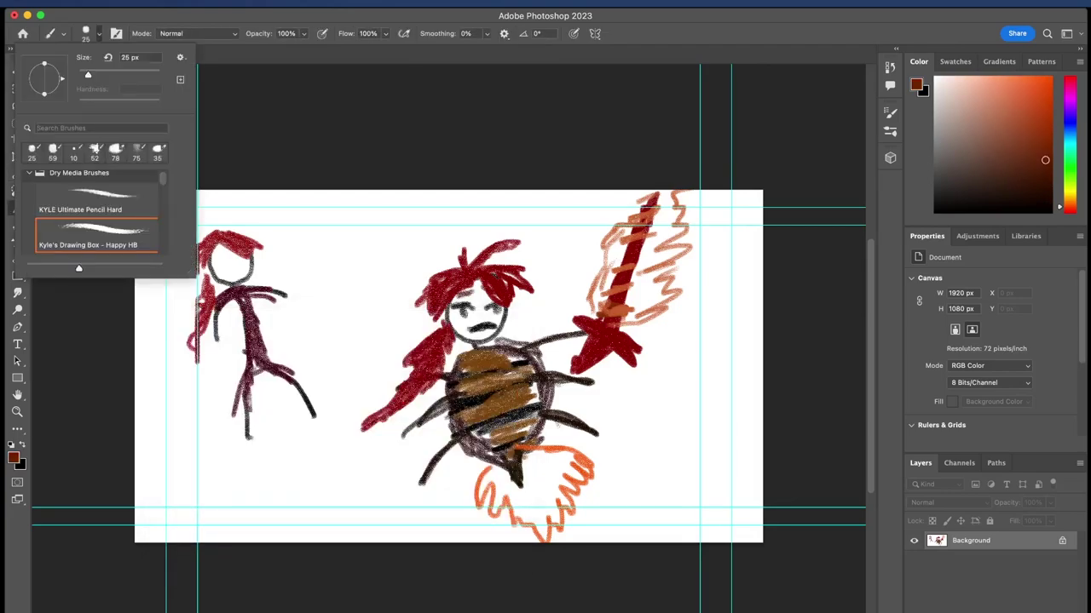
{"action": "left_click_drag", "start_coordinate": [88, 75], "coordinate": [82, 75]}
{"action": "key", "text": "Return"}
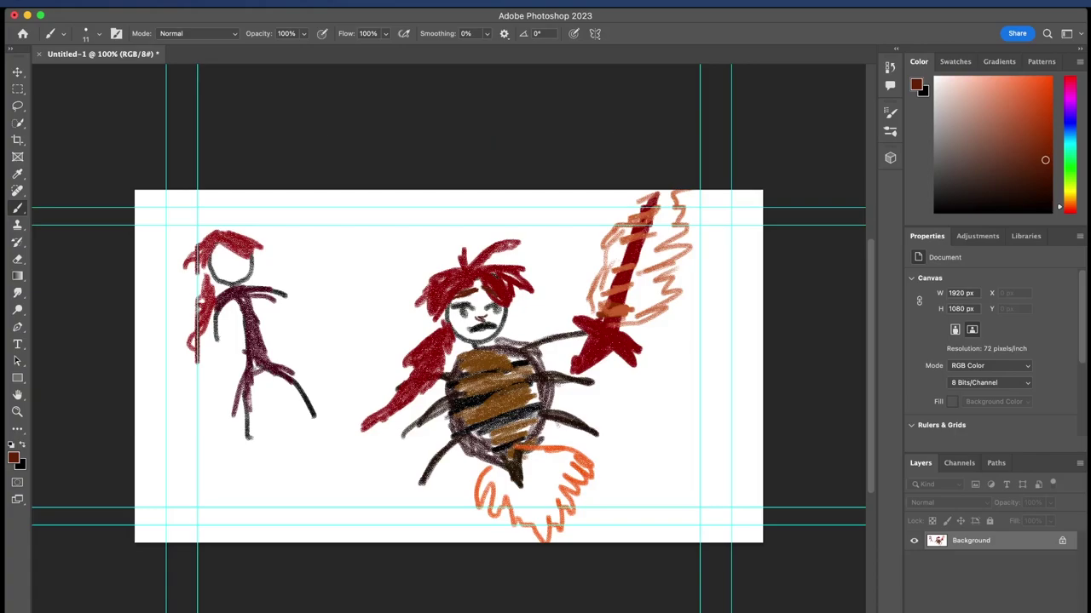
{"action": "key", "text": "super+z"}
Set the foreground colour to 8b2f0b
{"action": "left_click", "coordinate": [13, 458]}
{"action": "left_click_drag", "start_coordinate": [327, 454], "coordinate": [327, 426]}
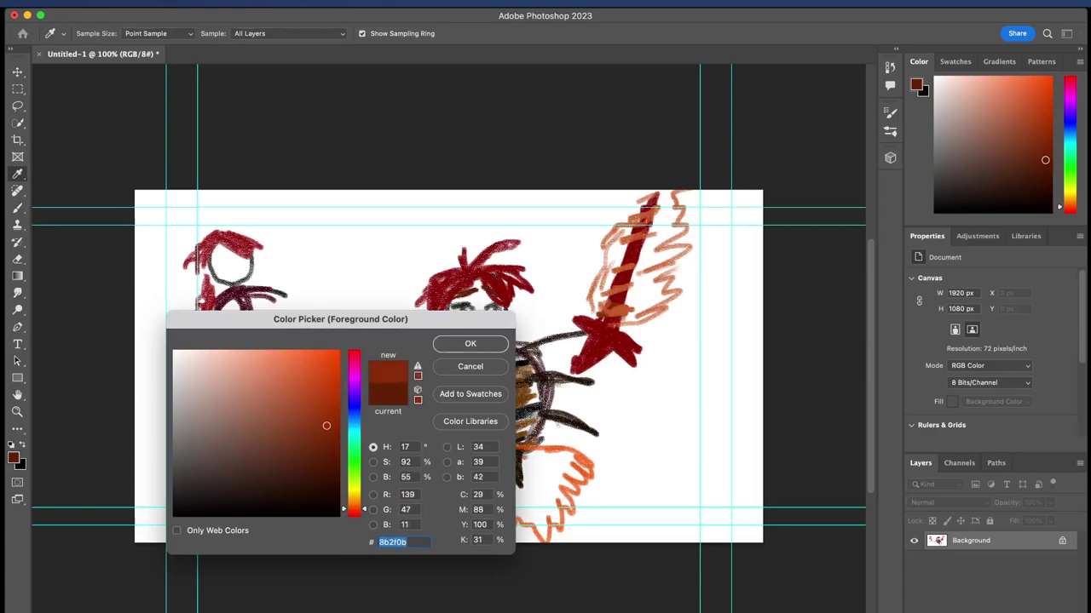
{"action": "key", "text": "Return"}
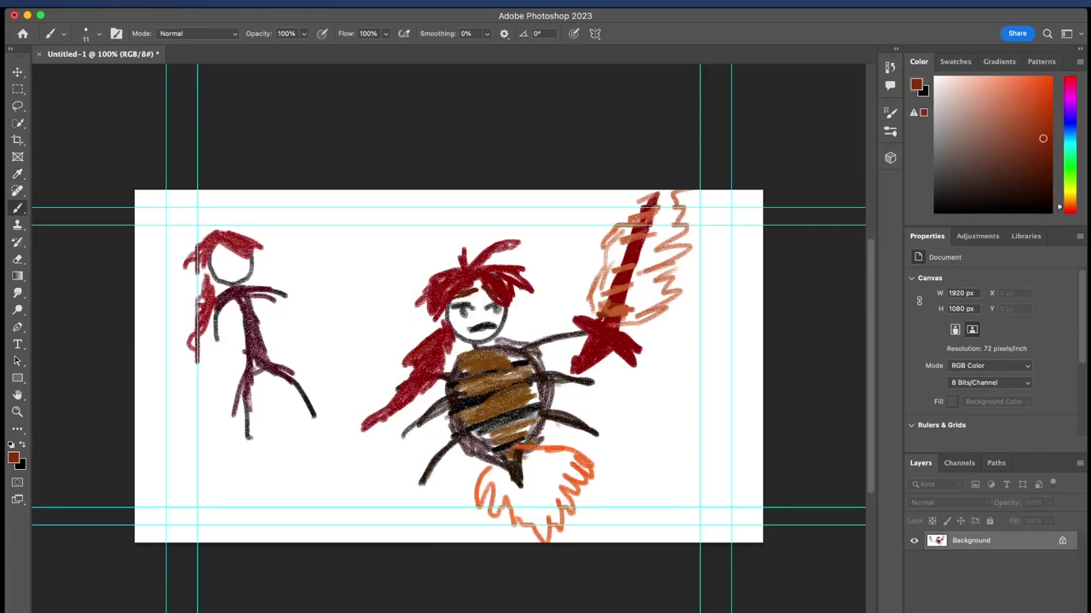
Set the foreground colour to e4541c and add thin orange highlight strokes to the second character's hair and ponytail
{"action": "key", "text": "i"}
{"action": "left_click", "coordinate": [13, 457]}
{"action": "mouse_move", "coordinate": [277, 375]}
{"action": "left_mouse_down"}
{"action": "mouse_move", "coordinate": [271, 360]}
{"action": "mouse_move", "coordinate": [319, 368]}
{"action": "left_mouse_up"}
{"action": "key", "text": "Return"}
{"action": "mouse_move", "coordinate": [423, 353]}
{"action": "left_mouse_down"}
{"action": "mouse_move", "coordinate": [406, 359]}
{"action": "mouse_move", "coordinate": [420, 349]}
{"action": "mouse_move", "coordinate": [436, 373]}
{"action": "mouse_move", "coordinate": [380, 412]}
{"action": "mouse_move", "coordinate": [398, 403]}
{"action": "left_mouse_up"}
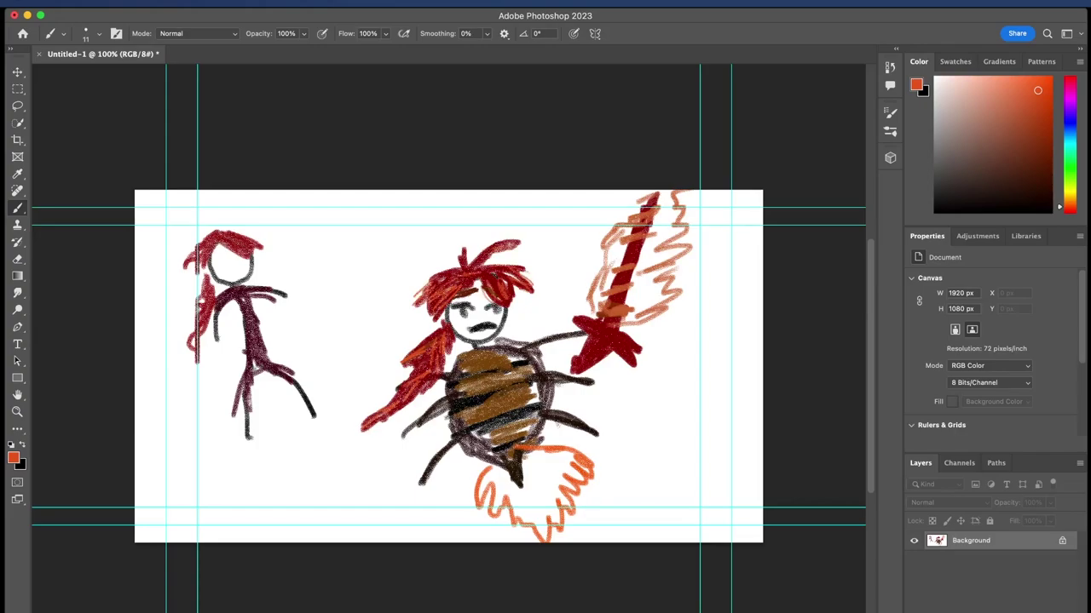
{"action": "mouse_move", "coordinate": [473, 240]}
{"action": "left_mouse_down"}
{"action": "mouse_move", "coordinate": [467, 262]}
{"action": "mouse_move", "coordinate": [470, 248]}
{"action": "left_mouse_up"}
{"action": "left_click", "coordinate": [14, 459]}
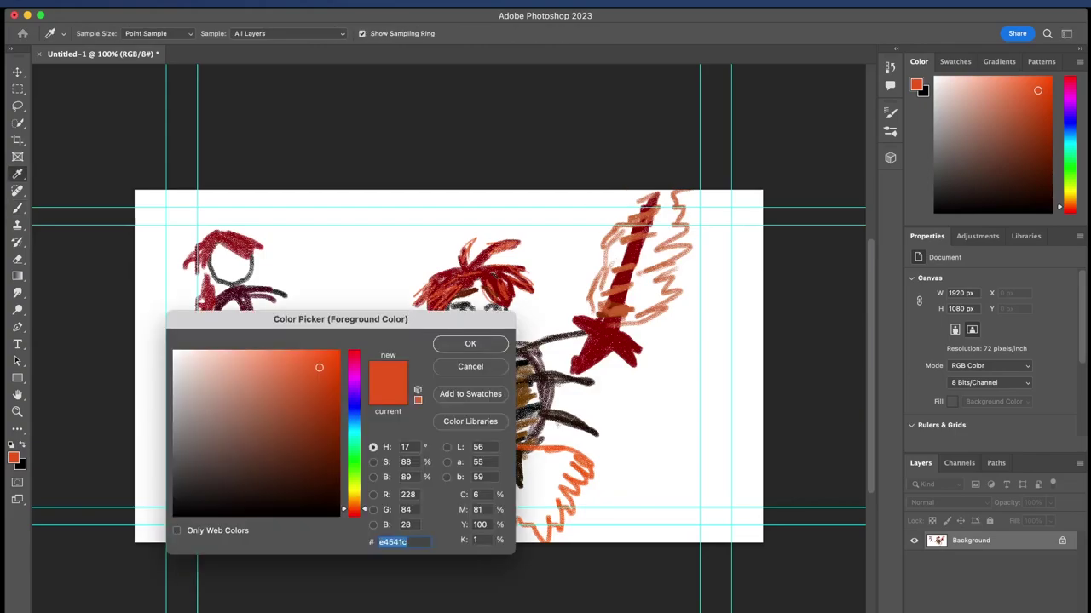
{"action": "type", "text": "a23b12"}
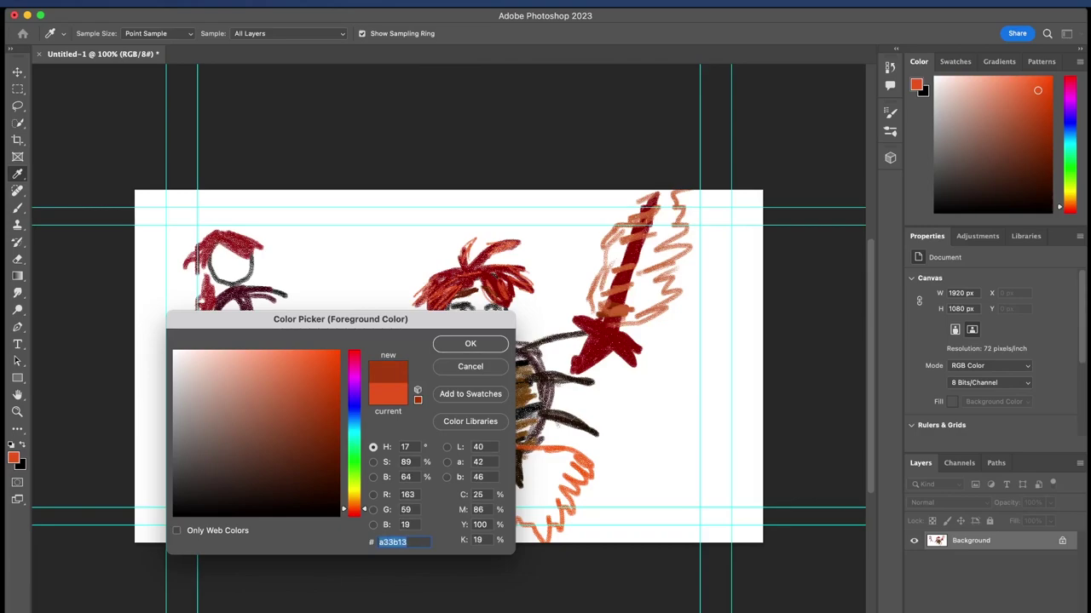
{"action": "left_click_drag", "start_coordinate": [321, 410], "coordinate": [320, 404]}
{"action": "key", "text": "Escape"}
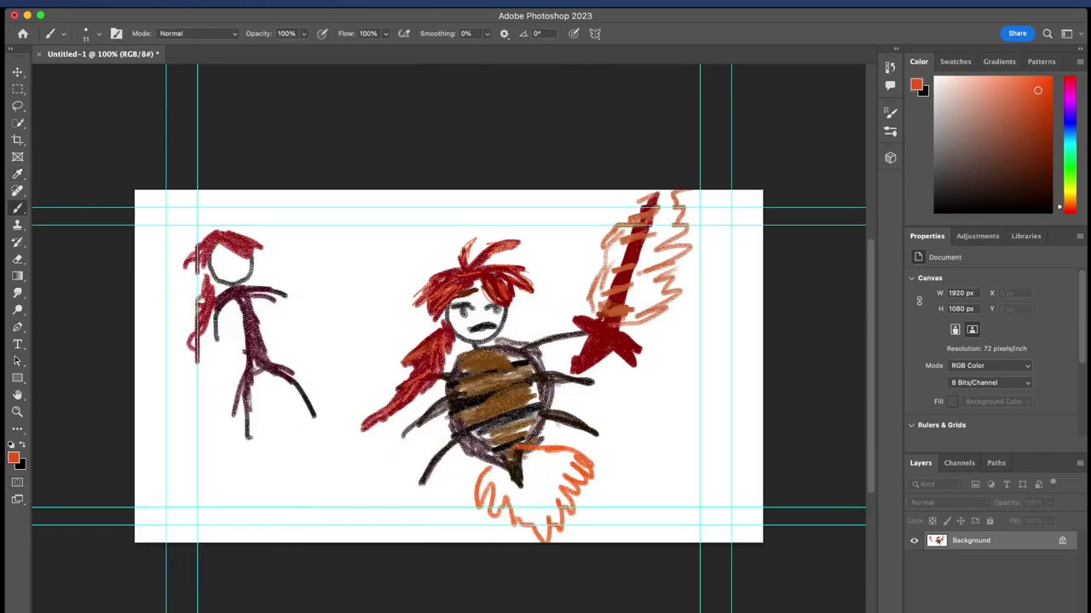
Set the foreground colour to 9e3c16
{"action": "left_click", "coordinate": [13, 458]}
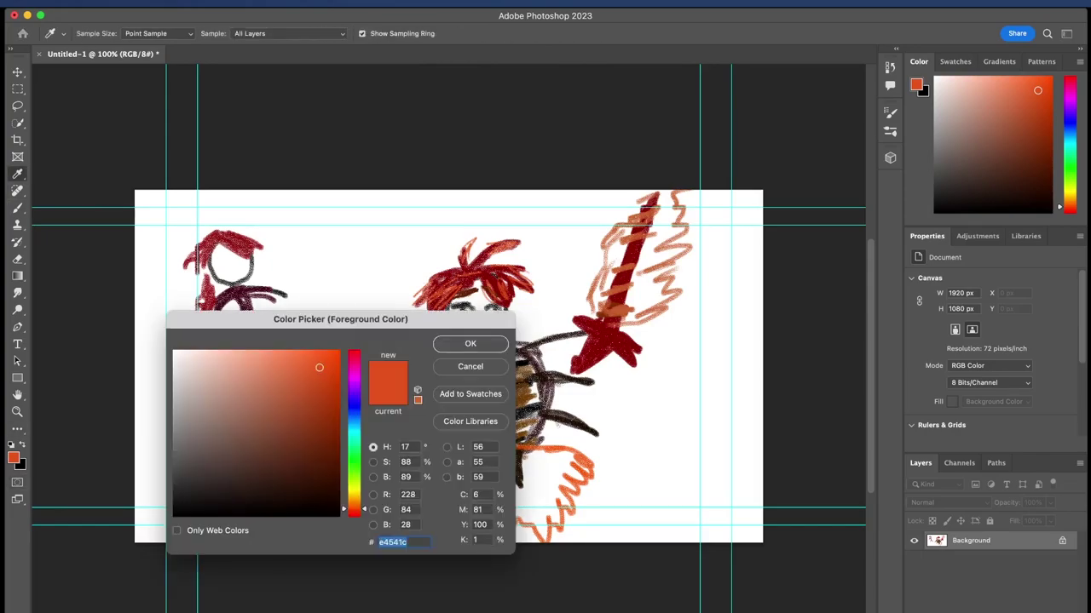
{"action": "mouse_move", "coordinate": [320, 368]}
{"action": "left_mouse_down"}
{"action": "mouse_move", "coordinate": [295, 400]}
{"action": "mouse_move", "coordinate": [317, 413]}
{"action": "left_mouse_up"}
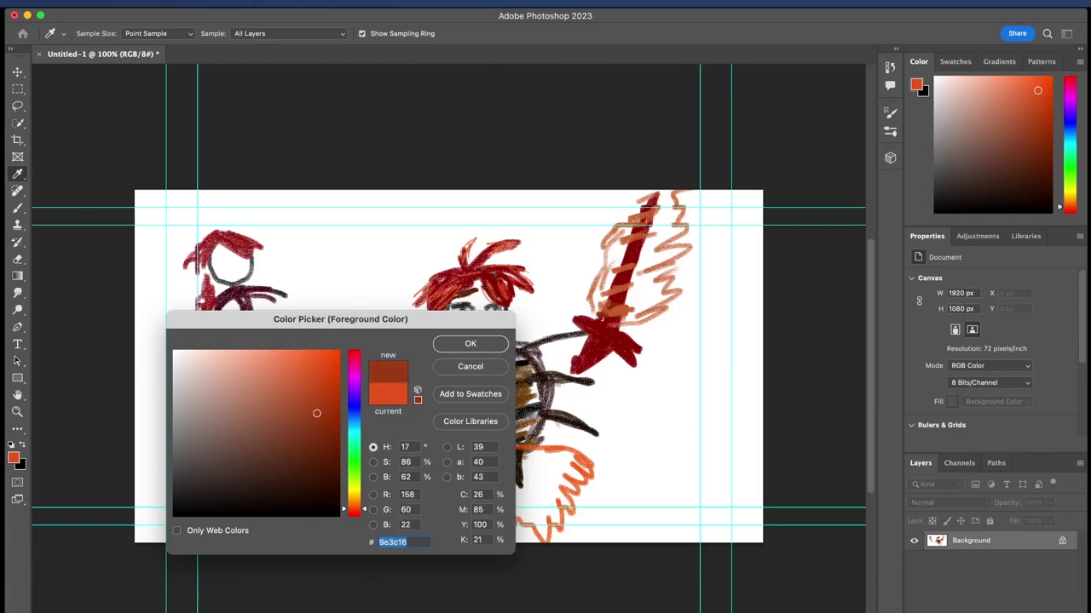
{"action": "key", "text": "Return"}
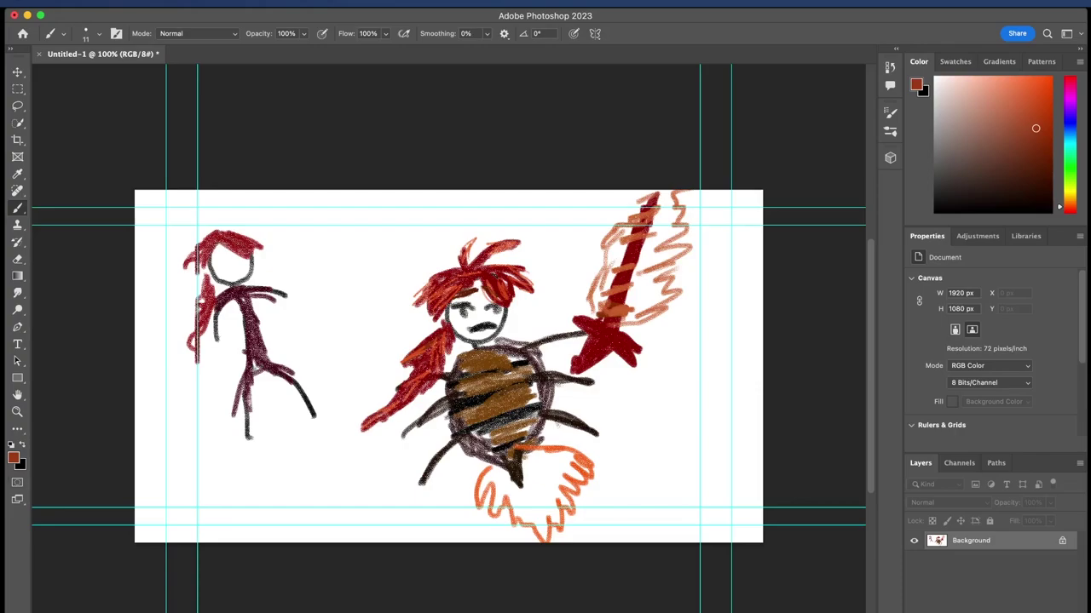
Set the foreground colour to 521c07 and the brush size to 76 px, and paint over the upper part of the round body
{"action": "left_click", "coordinate": [14, 459]}
{"action": "mouse_move", "coordinate": [340, 320]}
{"action": "left_mouse_down"}
{"action": "mouse_move", "coordinate": [308, 437]}
{"action": "mouse_move", "coordinate": [338, 326]}
{"action": "left_mouse_up"}
{"action": "mouse_move", "coordinate": [313, 419]}
{"action": "left_mouse_down"}
{"action": "mouse_move", "coordinate": [322, 487]}
{"action": "mouse_move", "coordinate": [323, 469]}
{"action": "left_mouse_up"}
{"action": "left_click", "coordinate": [468, 349]}
{"action": "left_click", "coordinate": [99, 33]}
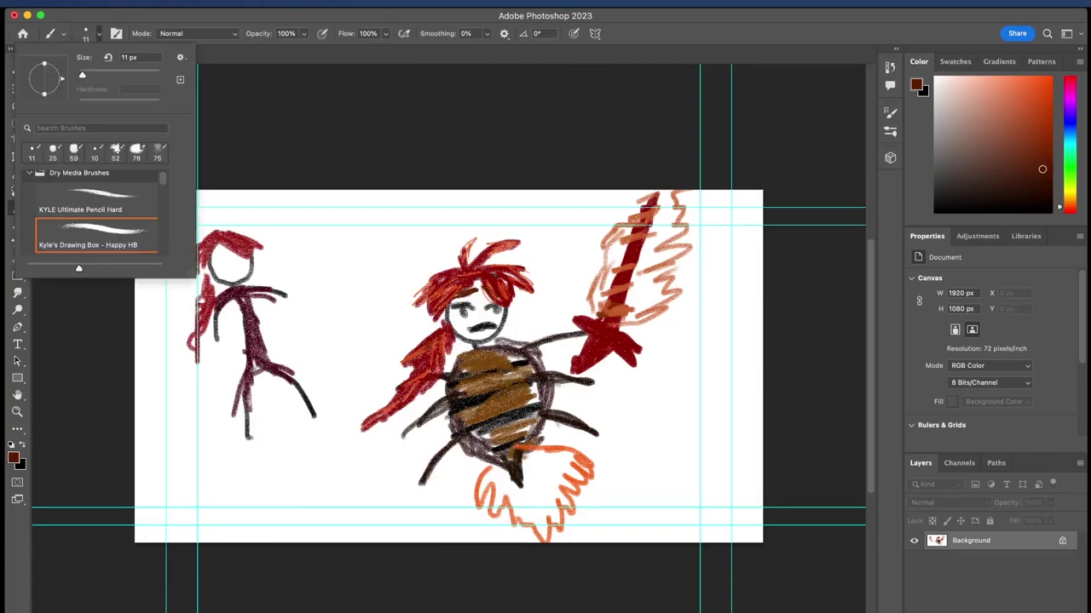
{"action": "left_click_drag", "start_coordinate": [82, 75], "coordinate": [109, 75]}
{"action": "key", "text": "Return"}
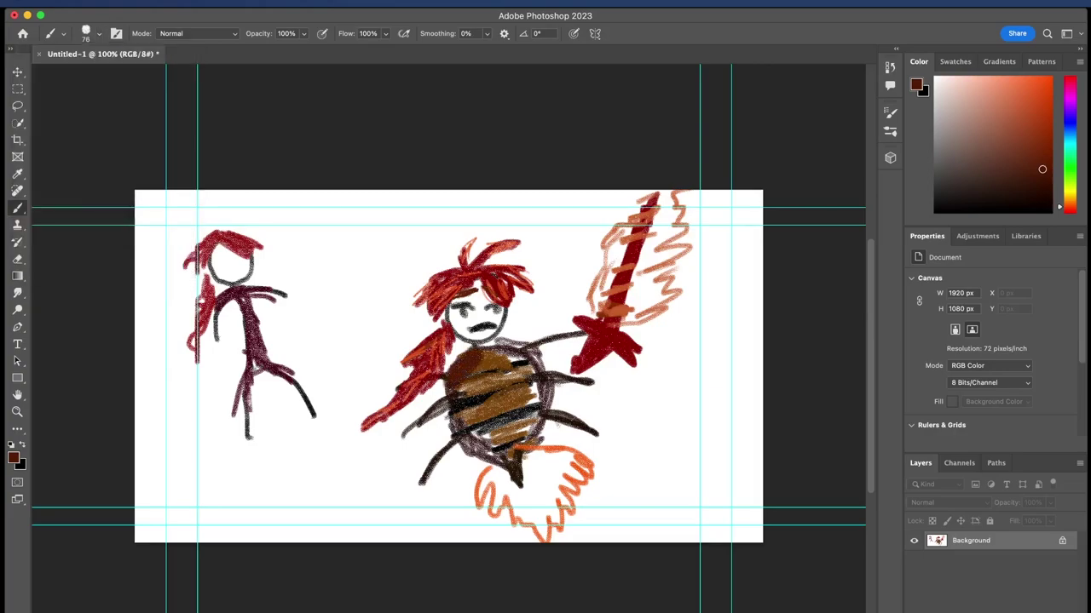
{"action": "mouse_move", "coordinate": [471, 371]}
{"action": "left_mouse_down"}
{"action": "mouse_move", "coordinate": [476, 392]}
{"action": "mouse_move", "coordinate": [520, 358]}
{"action": "mouse_move", "coordinate": [518, 346]}
{"action": "mouse_move", "coordinate": [546, 354]}
{"action": "mouse_move", "coordinate": [539, 394]}
{"action": "mouse_move", "coordinate": [514, 382]}
{"action": "mouse_move", "coordinate": [448, 413]}
{"action": "mouse_move", "coordinate": [465, 398]}
{"action": "mouse_move", "coordinate": [477, 417]}
{"action": "mouse_move", "coordinate": [465, 424]}
{"action": "mouse_move", "coordinate": [522, 397]}
{"action": "mouse_move", "coordinate": [540, 404]}
{"action": "left_mouse_up"}
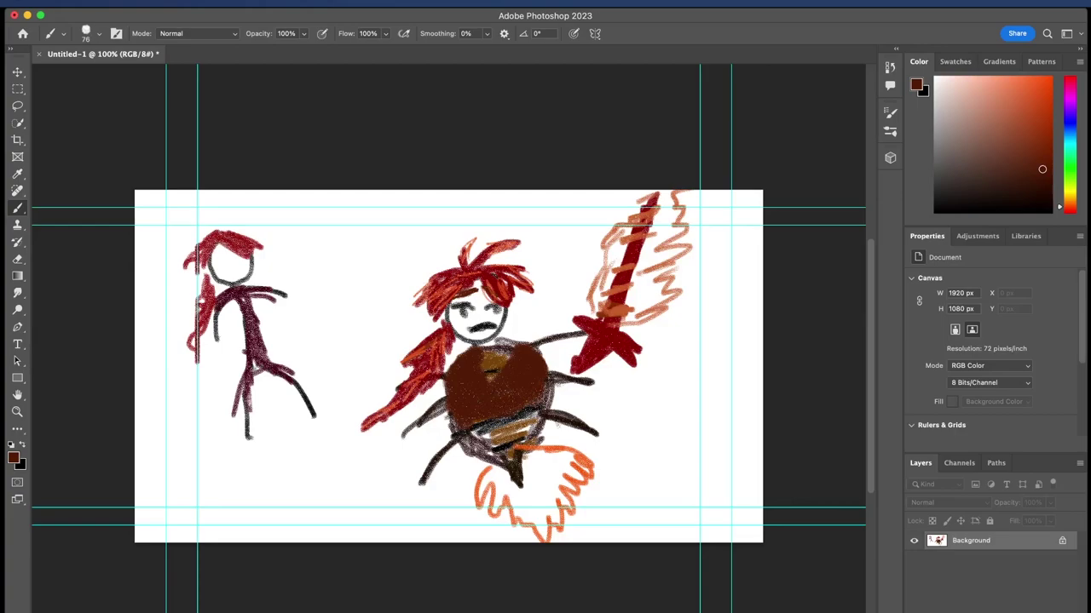
Set the foreground colour to 0b0401 and the brush size to 23 px, and outline pointed jacket lapels on the brown upper body
{"action": "left_click", "coordinate": [14, 458]}
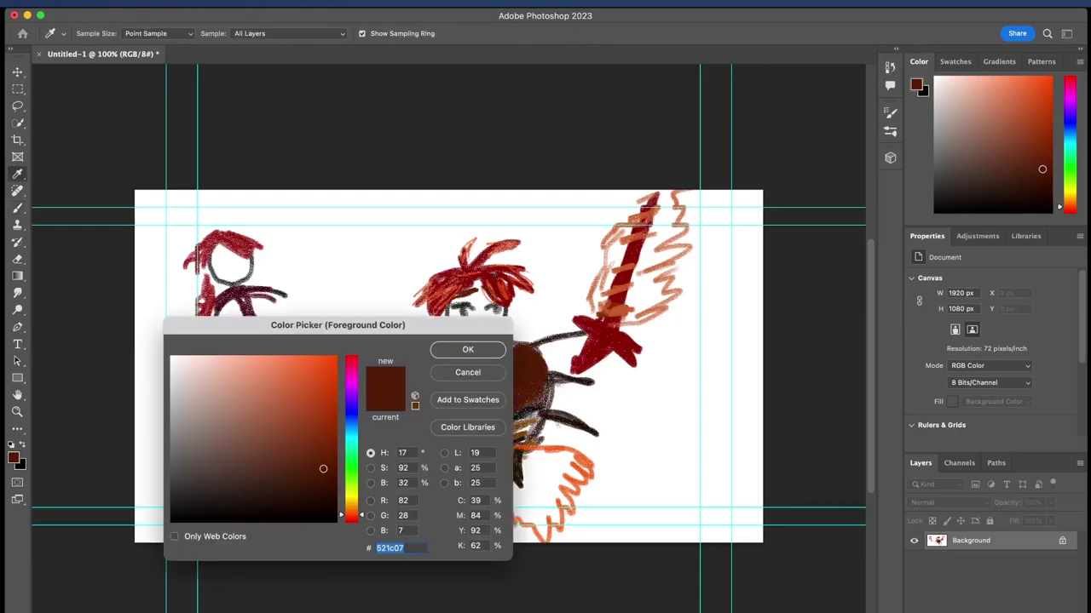
{"action": "left_click_drag", "start_coordinate": [322, 468], "coordinate": [323, 516]}
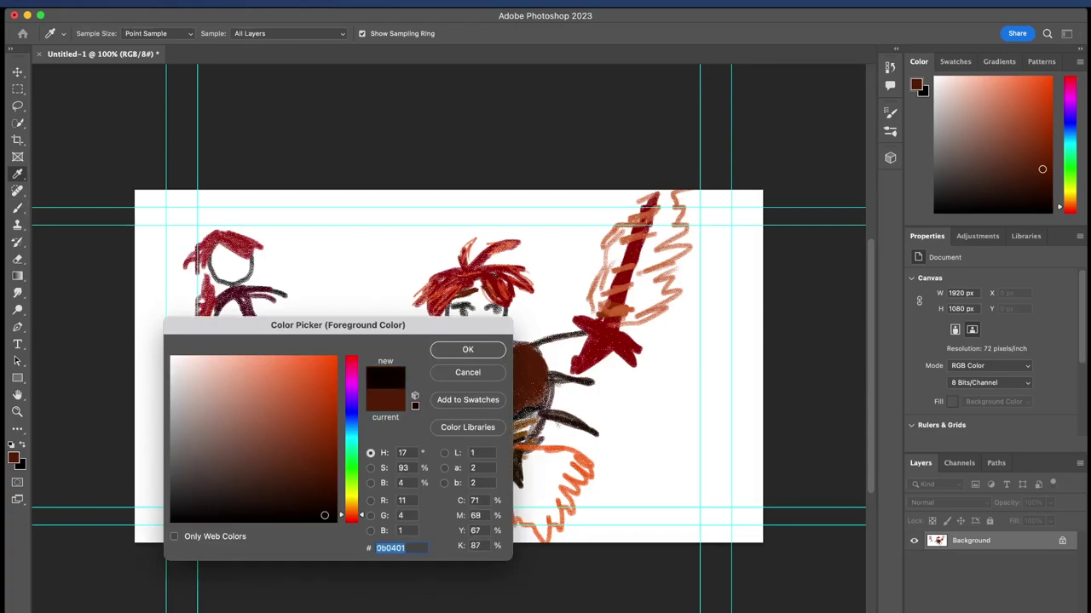
{"action": "key", "text": "Return"}
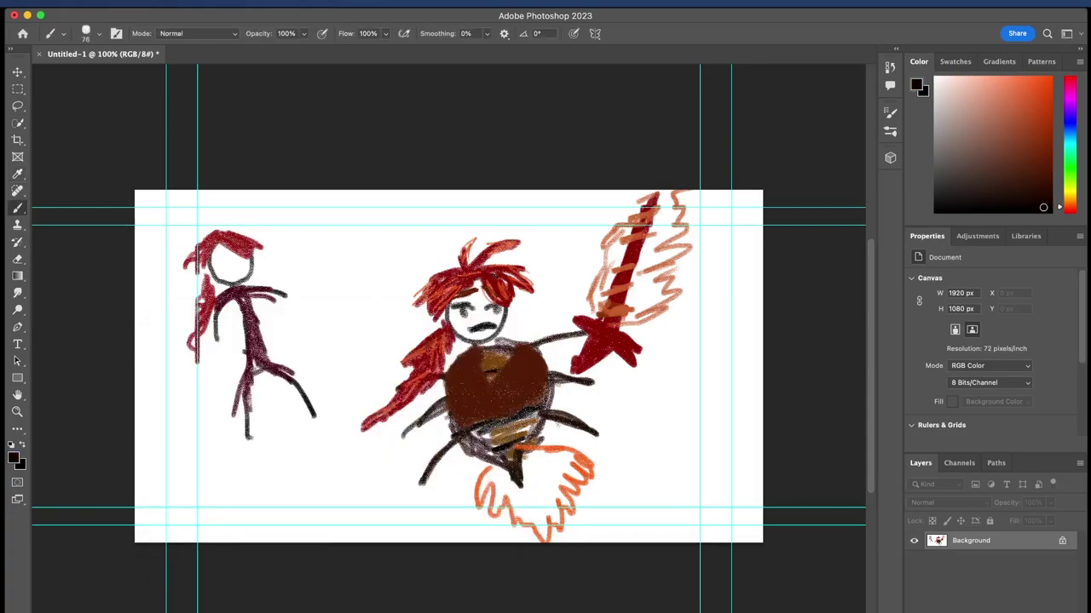
{"action": "left_click", "coordinate": [98, 34]}
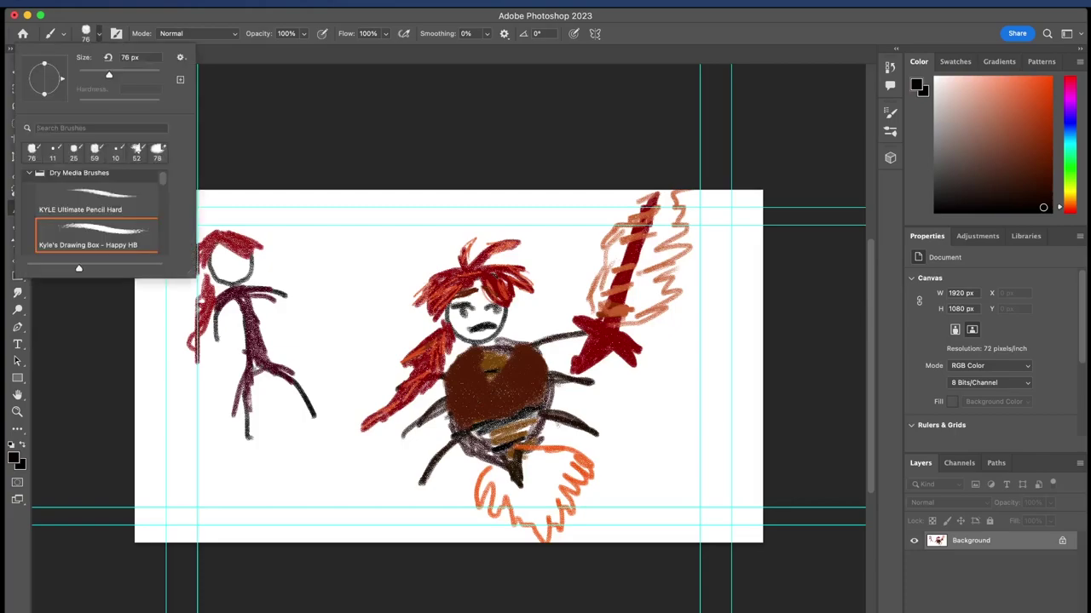
{"action": "left_click_drag", "start_coordinate": [109, 75], "coordinate": [87, 75]}
{"action": "mouse_move", "coordinate": [451, 366]}
{"action": "left_mouse_down"}
{"action": "mouse_move", "coordinate": [486, 391]}
{"action": "mouse_move", "coordinate": [478, 349]}
{"action": "mouse_move", "coordinate": [452, 365]}
{"action": "mouse_move", "coordinate": [495, 380]}
{"action": "mouse_move", "coordinate": [520, 343]}
{"action": "mouse_move", "coordinate": [509, 360]}
{"action": "mouse_move", "coordinate": [518, 383]}
{"action": "mouse_move", "coordinate": [538, 370]}
{"action": "mouse_move", "coordinate": [518, 372]}
{"action": "mouse_move", "coordinate": [539, 348]}
{"action": "mouse_move", "coordinate": [513, 340]}
{"action": "left_mouse_up"}
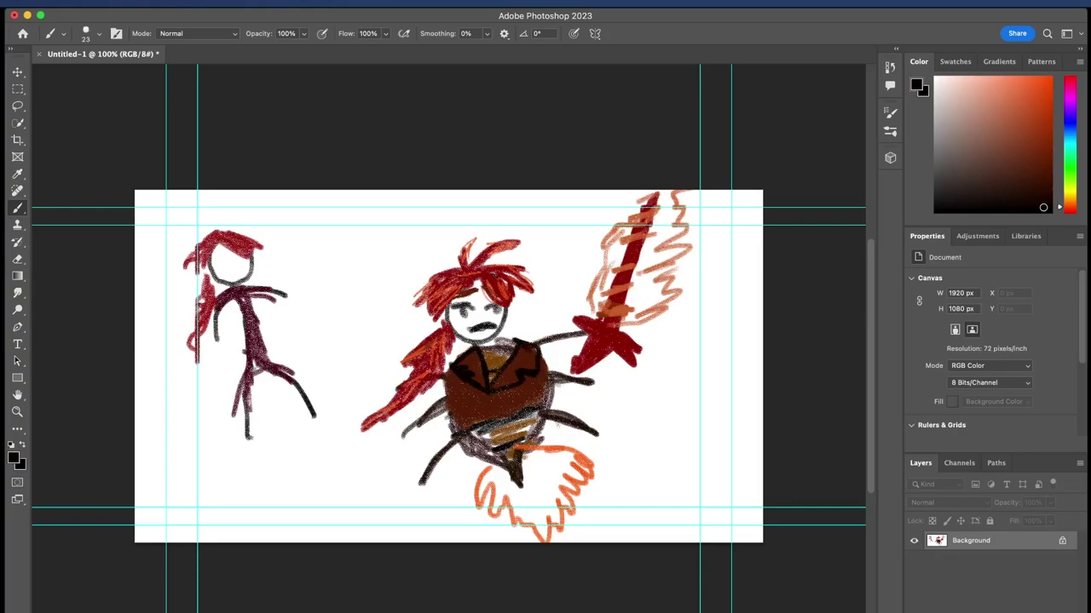
Set the foreground colour to 6c54e2 and draw a small purple flame outline at the end of the bug-bodied figure's lower arm
{"action": "left_click", "coordinate": [13, 459]}
{"action": "type", "text": "3339be"}
{"action": "type", "text": "4a33be"}
{"action": "left_click_drag", "start_coordinate": [292, 398], "coordinate": [274, 375]}
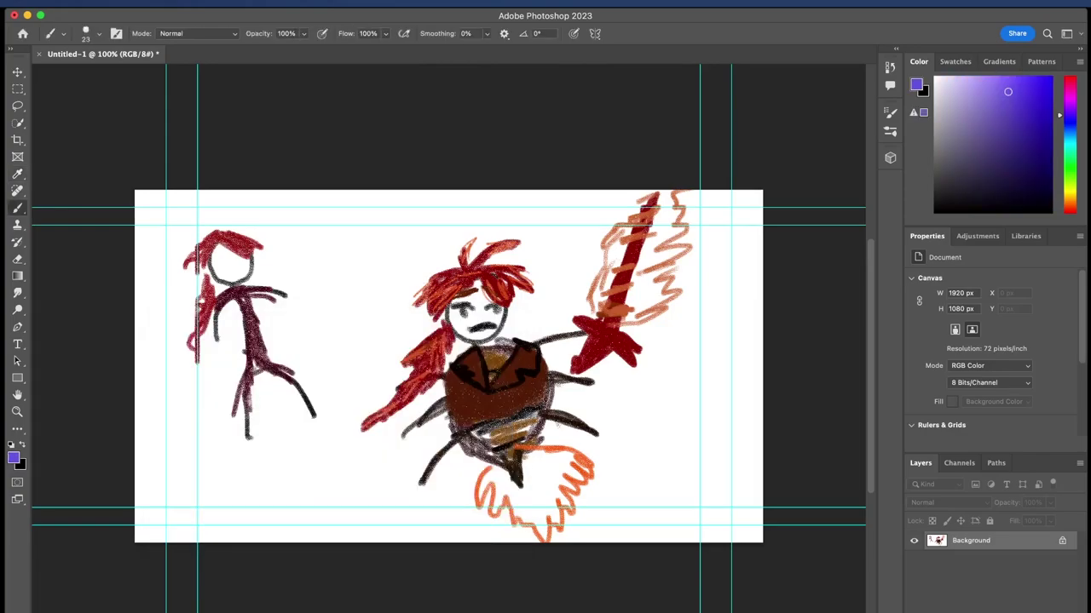
{"action": "mouse_move", "coordinate": [602, 436]}
{"action": "left_mouse_down"}
{"action": "mouse_move", "coordinate": [605, 409]}
{"action": "mouse_move", "coordinate": [620, 445]}
{"action": "mouse_move", "coordinate": [657, 423]}
{"action": "mouse_move", "coordinate": [598, 392]}
{"action": "mouse_move", "coordinate": [620, 413]}
{"action": "mouse_move", "coordinate": [645, 394]}
{"action": "mouse_move", "coordinate": [638, 413]}
{"action": "left_mouse_up"}
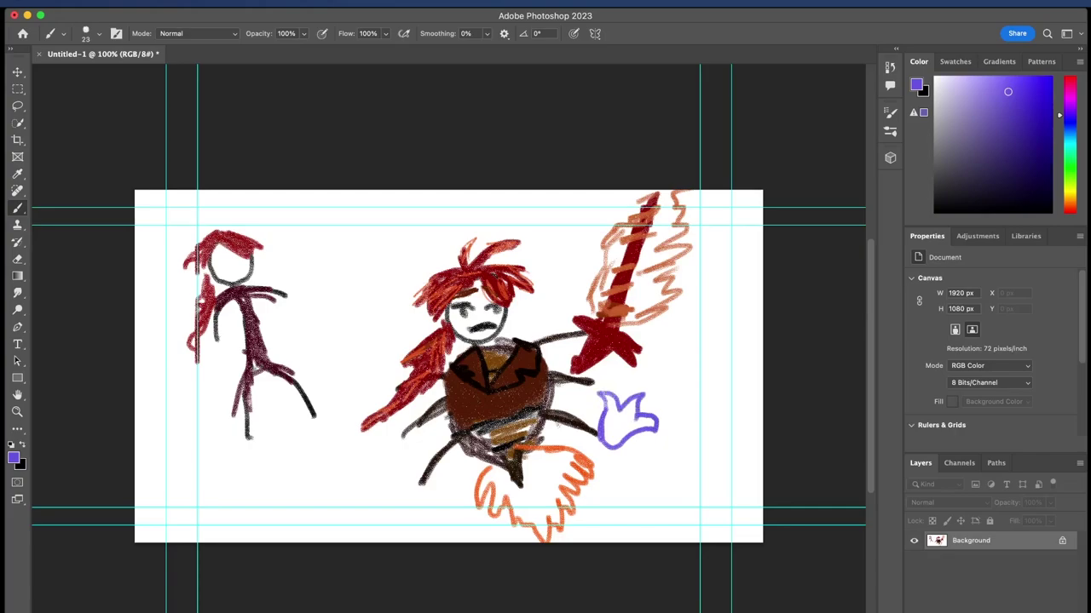
Set the foreground colour to 560432, fill the base of the purple flame, and handwrite a short label with a leading dash beside it
{"action": "left_click", "coordinate": [13, 458]}
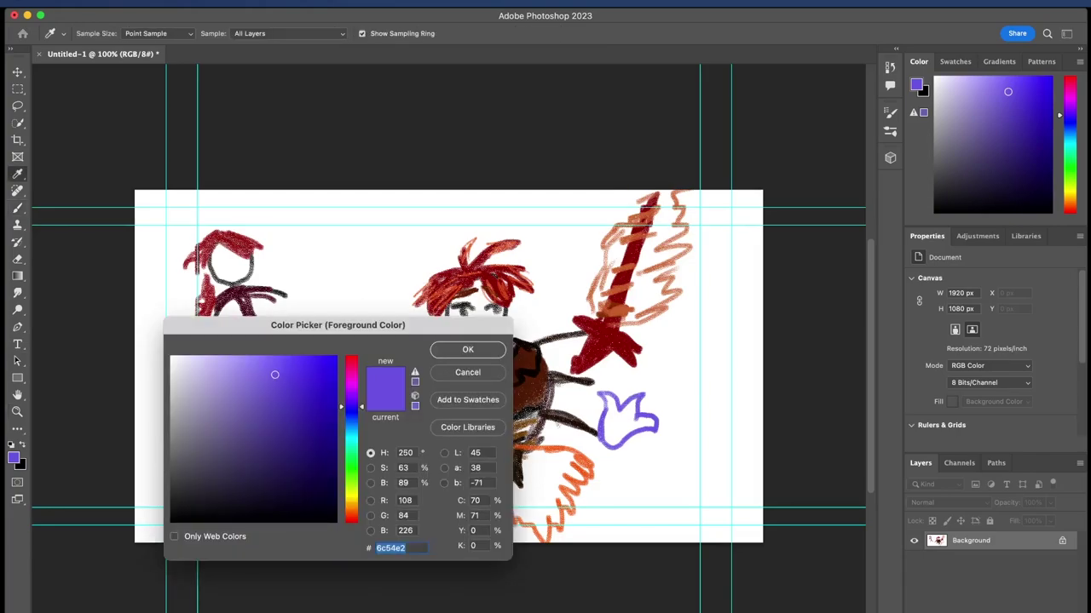
{"action": "left_click_drag", "start_coordinate": [351, 406], "coordinate": [351, 372]}
{"action": "left_click_drag", "start_coordinate": [312, 440], "coordinate": [328, 466]}
{"action": "left_click", "coordinate": [467, 350]}
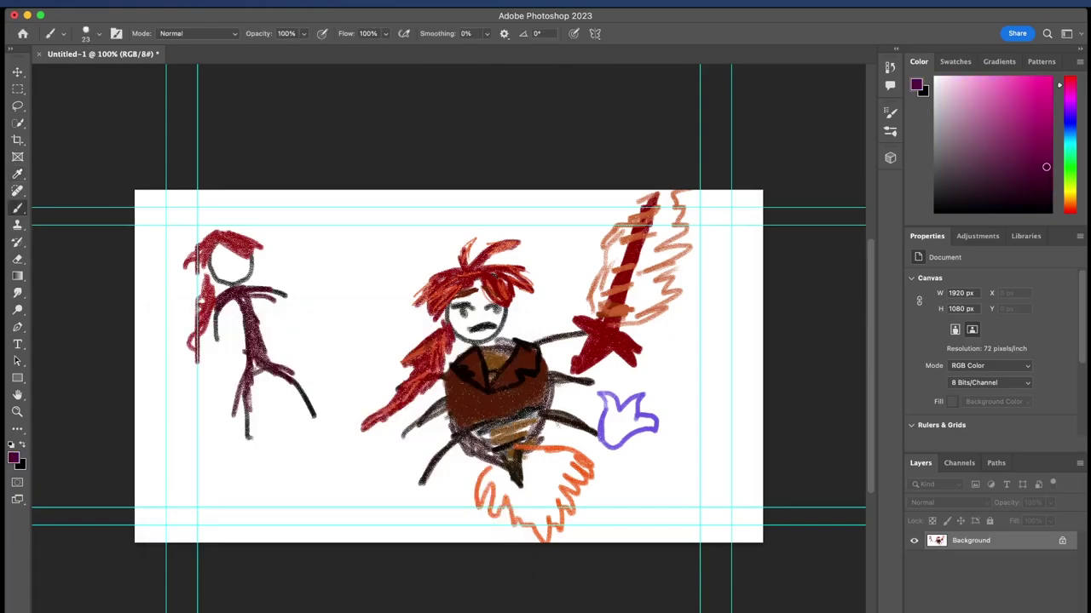
{"action": "mouse_move", "coordinate": [607, 421]}
{"action": "left_mouse_down"}
{"action": "mouse_move", "coordinate": [611, 441]}
{"action": "mouse_move", "coordinate": [617, 431]}
{"action": "mouse_move", "coordinate": [610, 448]}
{"action": "mouse_move", "coordinate": [624, 435]}
{"action": "mouse_move", "coordinate": [610, 418]}
{"action": "mouse_move", "coordinate": [632, 431]}
{"action": "mouse_move", "coordinate": [605, 445]}
{"action": "mouse_move", "coordinate": [602, 424]}
{"action": "left_mouse_up"}
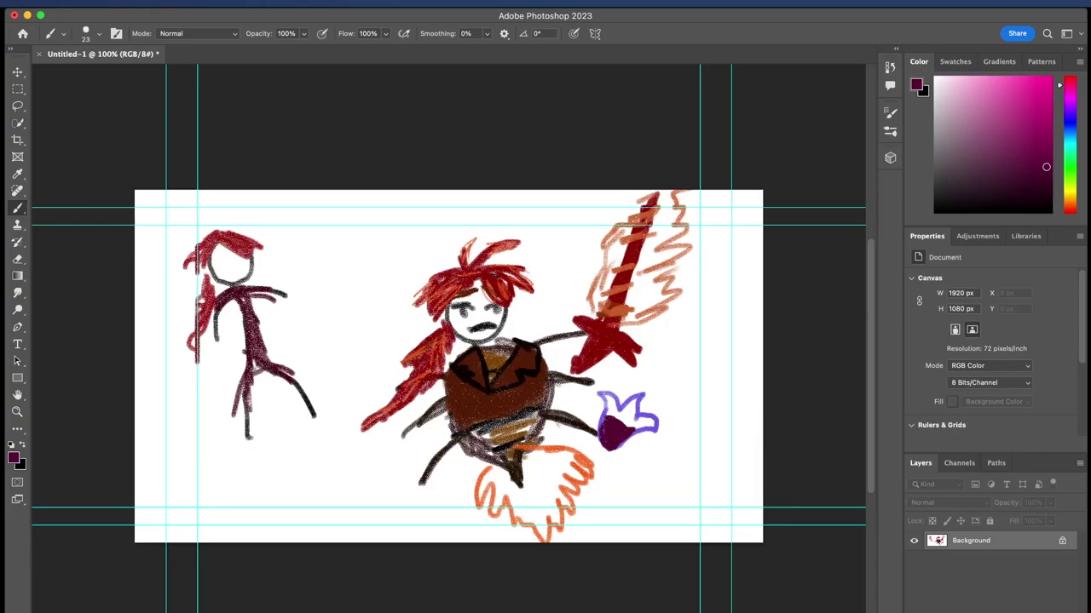
{"action": "mouse_move", "coordinate": [662, 403]}
{"action": "left_mouse_down"}
{"action": "mouse_move", "coordinate": [700, 399]}
{"action": "mouse_move", "coordinate": [720, 381]}
{"action": "mouse_move", "coordinate": [712, 417]}
{"action": "mouse_move", "coordinate": [733, 436]}
{"action": "mouse_move", "coordinate": [731, 464]}
{"action": "mouse_move", "coordinate": [746, 460]}
{"action": "mouse_move", "coordinate": [730, 475]}
{"action": "left_mouse_up"}
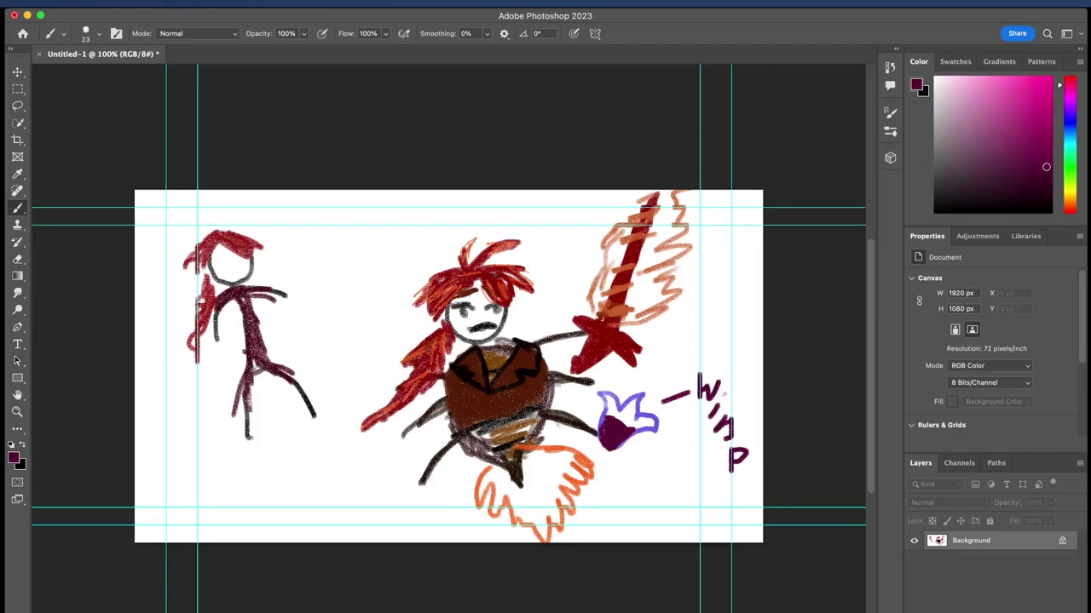
Set the foreground colour to dark blue 041d56 and paint a spiky tuft of hair between the two characters
{"action": "left_click", "coordinate": [14, 459]}
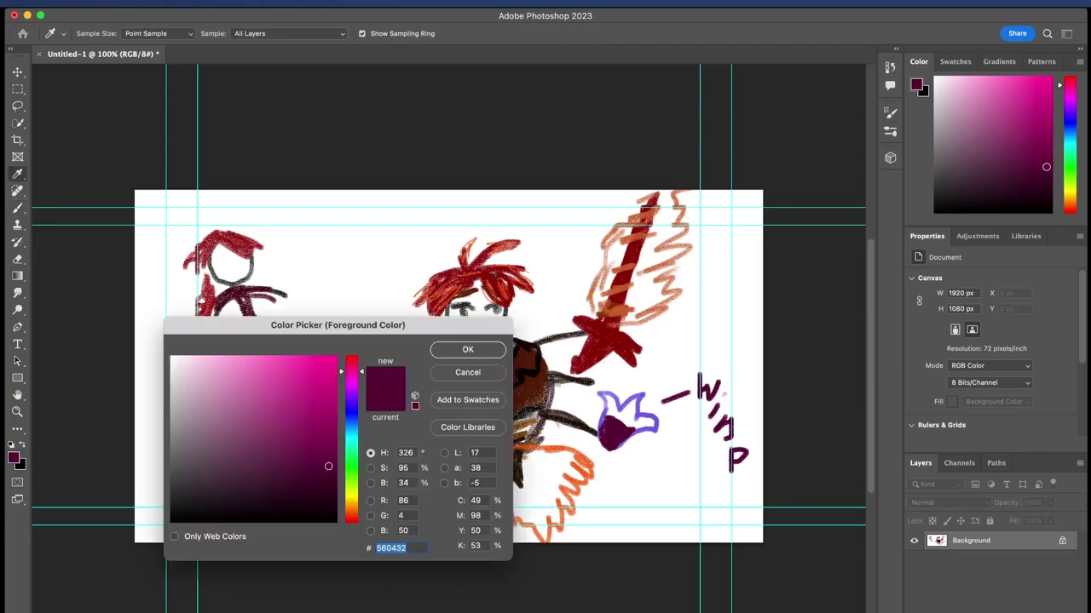
{"action": "left_click_drag", "start_coordinate": [351, 479], "coordinate": [351, 415]}
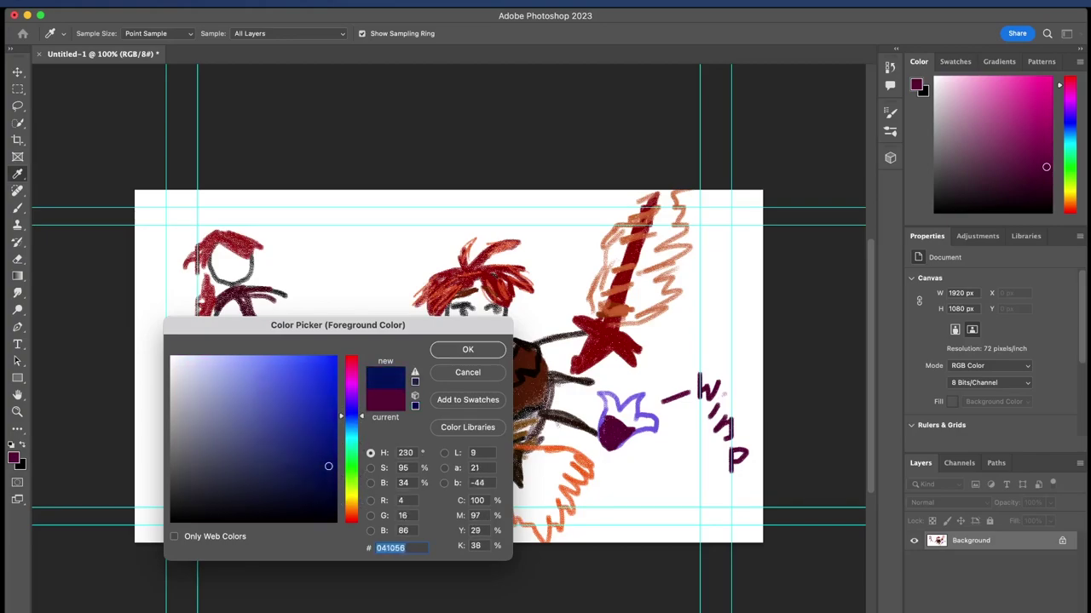
{"action": "left_click", "coordinate": [467, 350]}
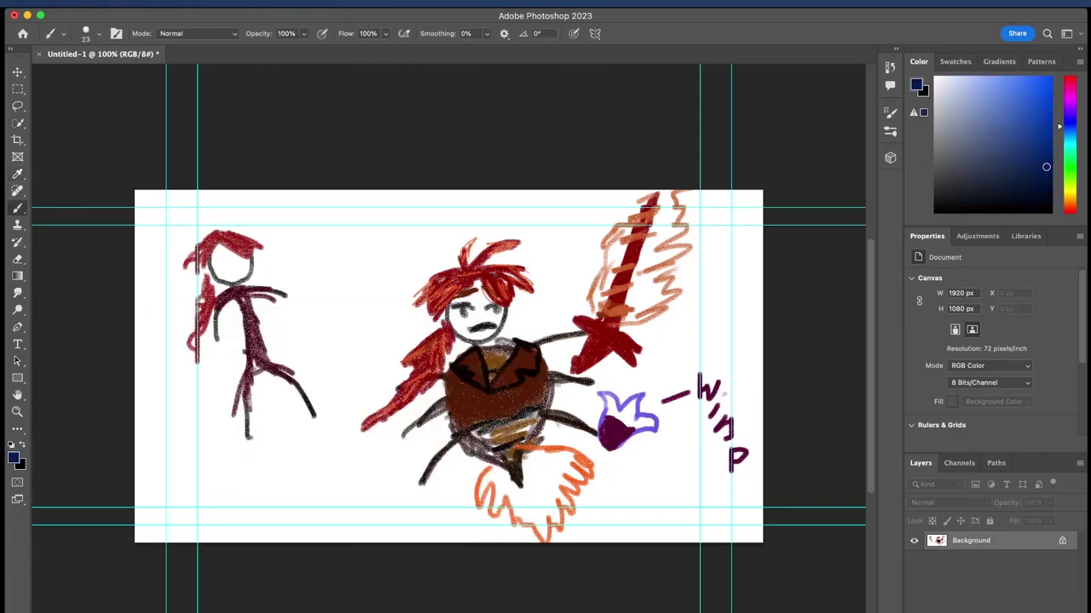
{"action": "mouse_move", "coordinate": [332, 242]}
{"action": "left_mouse_down"}
{"action": "mouse_move", "coordinate": [310, 245]}
{"action": "mouse_move", "coordinate": [336, 246]}
{"action": "mouse_move", "coordinate": [312, 250]}
{"action": "mouse_move", "coordinate": [338, 267]}
{"action": "mouse_move", "coordinate": [344, 247]}
{"action": "mouse_move", "coordinate": [365, 249]}
{"action": "mouse_move", "coordinate": [367, 237]}
{"action": "mouse_move", "coordinate": [321, 241]}
{"action": "left_mouse_up"}
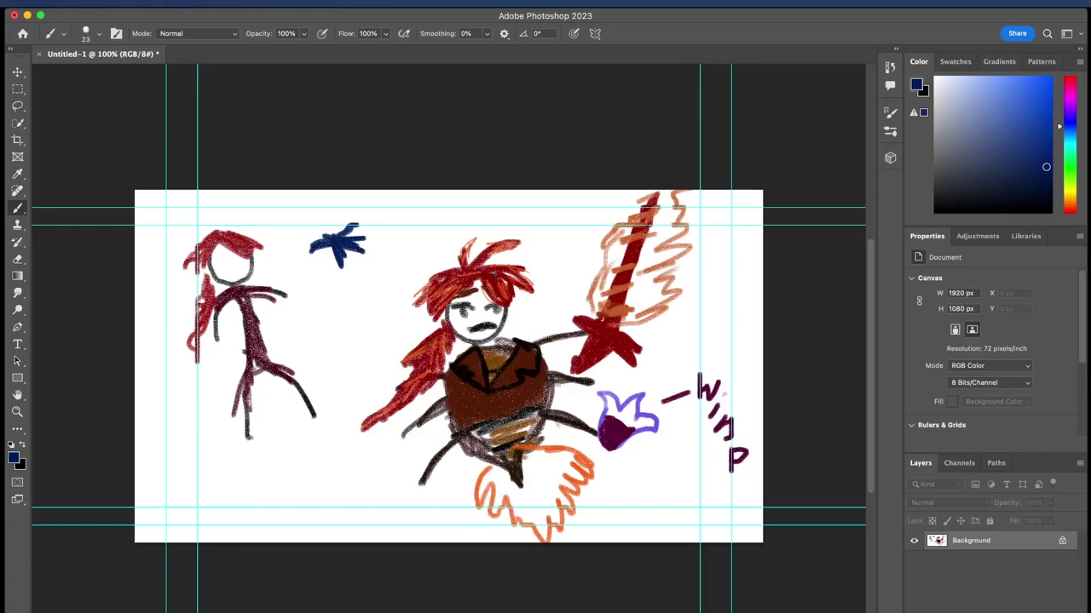
Extend the dark blue hair along the side of the third character's head and add a long hanging ponytail
{"action": "left_click_drag", "start_coordinate": [316, 248], "coordinate": [310, 271]}
{"action": "mouse_move", "coordinate": [335, 234]}
{"action": "left_mouse_down"}
{"action": "mouse_move", "coordinate": [308, 230]}
{"action": "mouse_move", "coordinate": [338, 225]}
{"action": "mouse_move", "coordinate": [298, 231]}
{"action": "mouse_move", "coordinate": [310, 297]}
{"action": "left_mouse_up"}
{"action": "mouse_move", "coordinate": [316, 271]}
{"action": "left_mouse_down"}
{"action": "mouse_move", "coordinate": [330, 305]}
{"action": "mouse_move", "coordinate": [318, 306]}
{"action": "mouse_move", "coordinate": [318, 329]}
{"action": "mouse_move", "coordinate": [324, 303]}
{"action": "mouse_move", "coordinate": [324, 338]}
{"action": "left_mouse_up"}
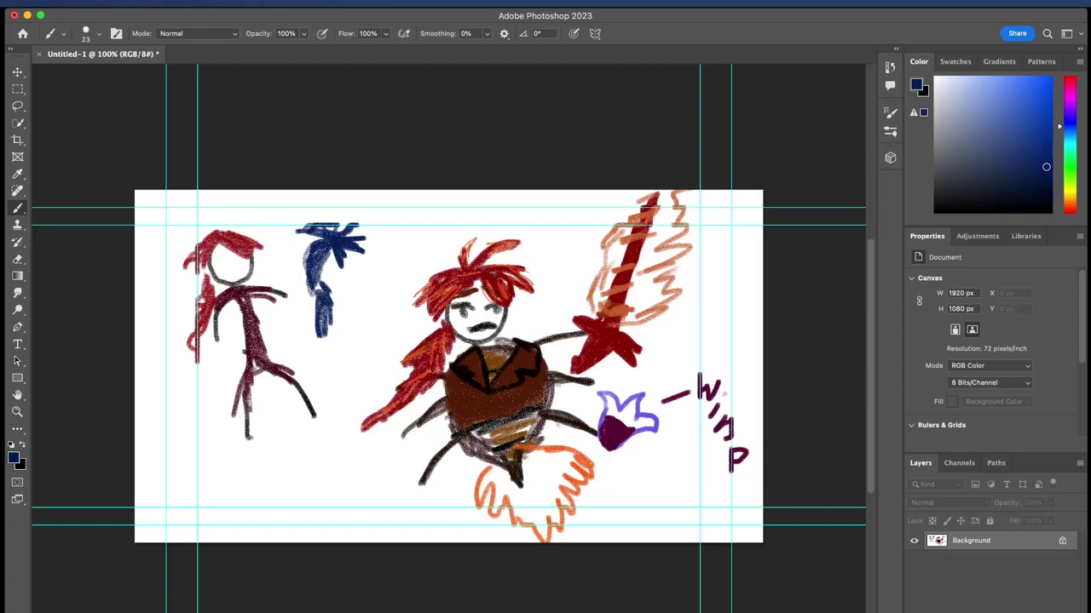
{"action": "mouse_move", "coordinate": [325, 313]}
{"action": "left_mouse_down"}
{"action": "mouse_move", "coordinate": [328, 353]}
{"action": "mouse_move", "coordinate": [327, 334]}
{"action": "left_mouse_up"}
{"action": "left_click_drag", "start_coordinate": [322, 263], "coordinate": [319, 285]}
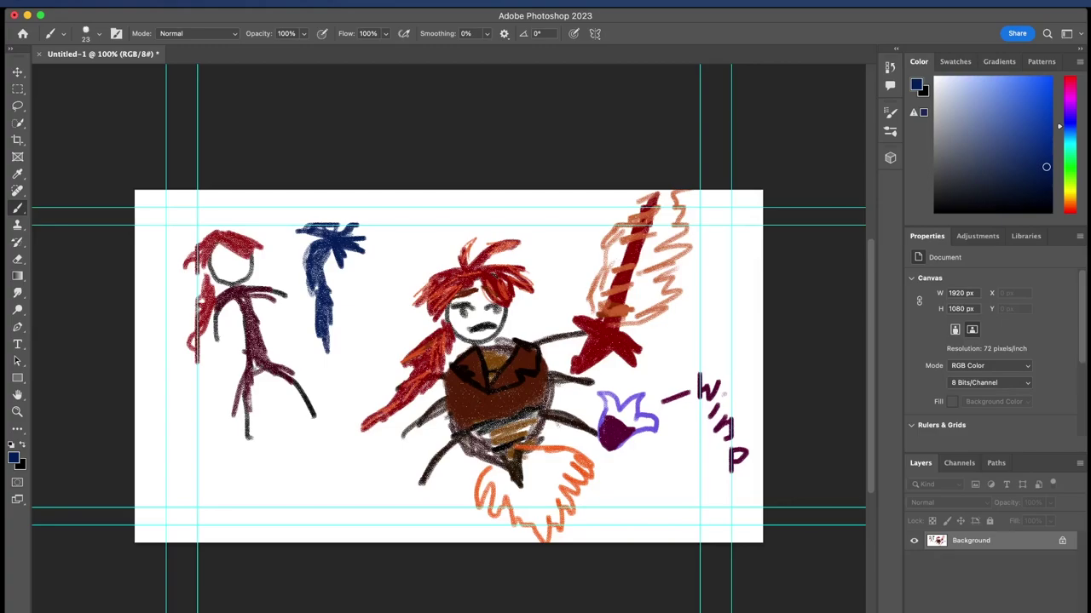
Set the foreground colour to muted brown 764c41 and paint the third character's filled-in face under the blue hair
{"action": "left_click", "coordinate": [13, 458]}
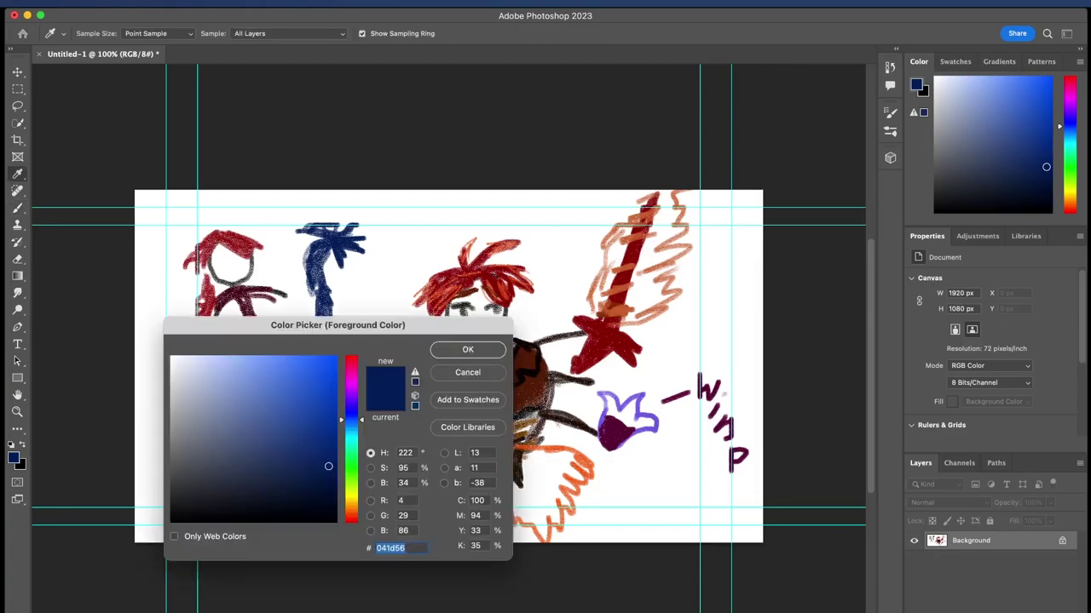
{"action": "left_click_drag", "start_coordinate": [351, 420], "coordinate": [351, 508]}
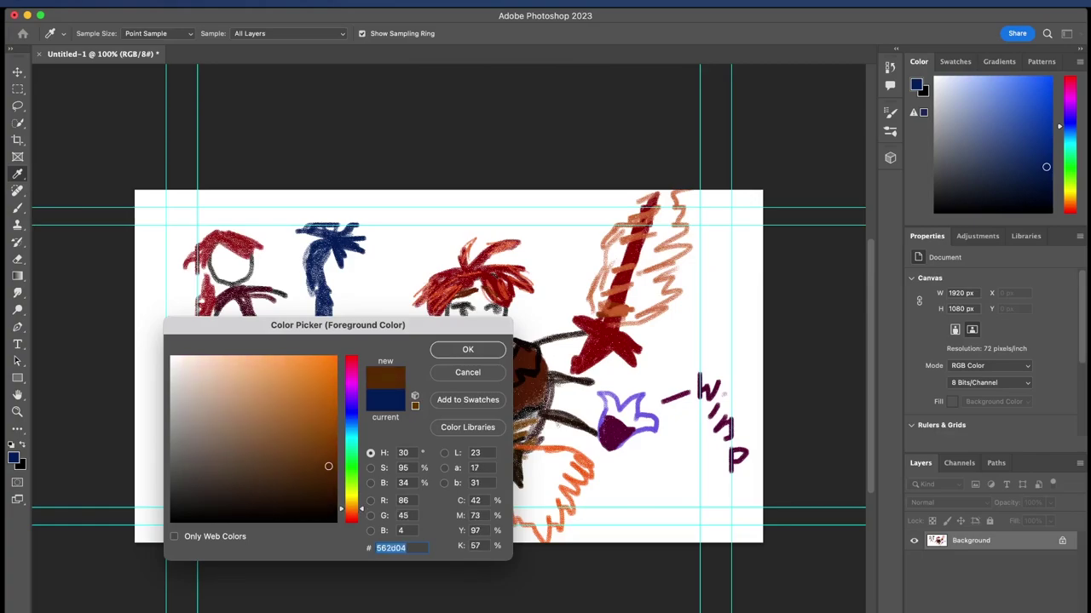
{"action": "mouse_move", "coordinate": [329, 466]}
{"action": "left_mouse_down"}
{"action": "mouse_move", "coordinate": [274, 455]}
{"action": "mouse_move", "coordinate": [247, 429]}
{"action": "mouse_move", "coordinate": [257, 464]}
{"action": "mouse_move", "coordinate": [256, 448]}
{"action": "left_mouse_up"}
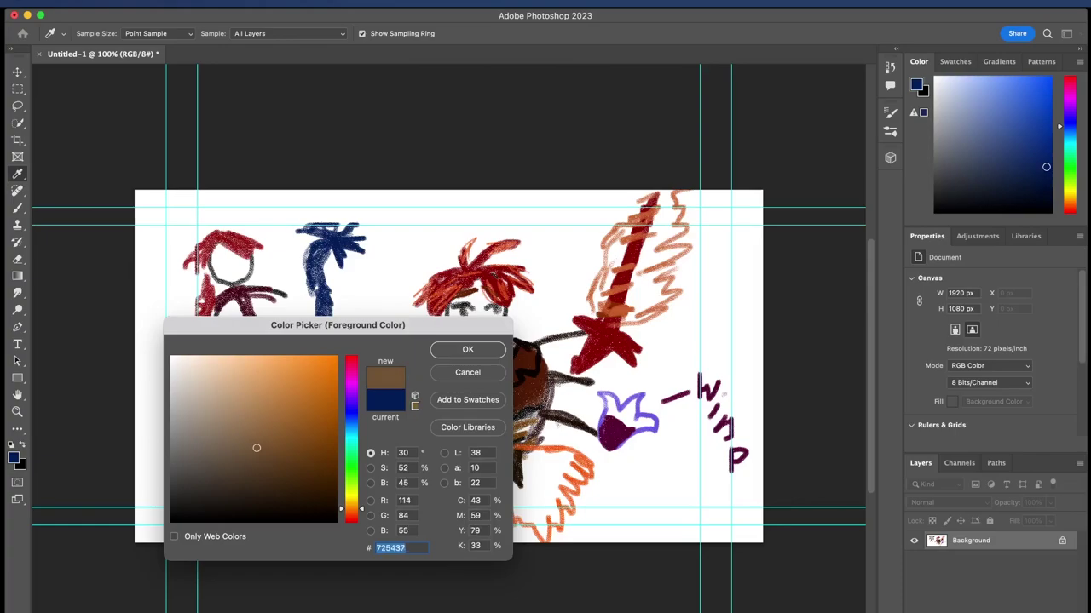
{"action": "left_click_drag", "start_coordinate": [351, 509], "coordinate": [351, 362]}
{"action": "left_click_drag", "start_coordinate": [256, 448], "coordinate": [234, 448]}
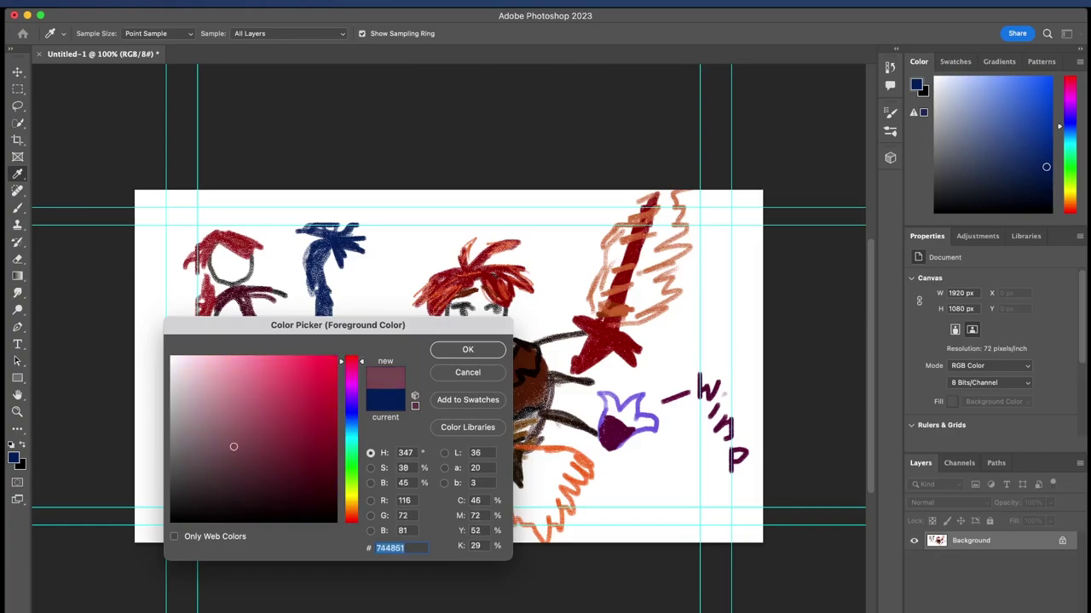
{"action": "mouse_move", "coordinate": [351, 362]}
{"action": "left_mouse_down"}
{"action": "mouse_move", "coordinate": [351, 491]}
{"action": "mouse_move", "coordinate": [351, 356]}
{"action": "left_mouse_up"}
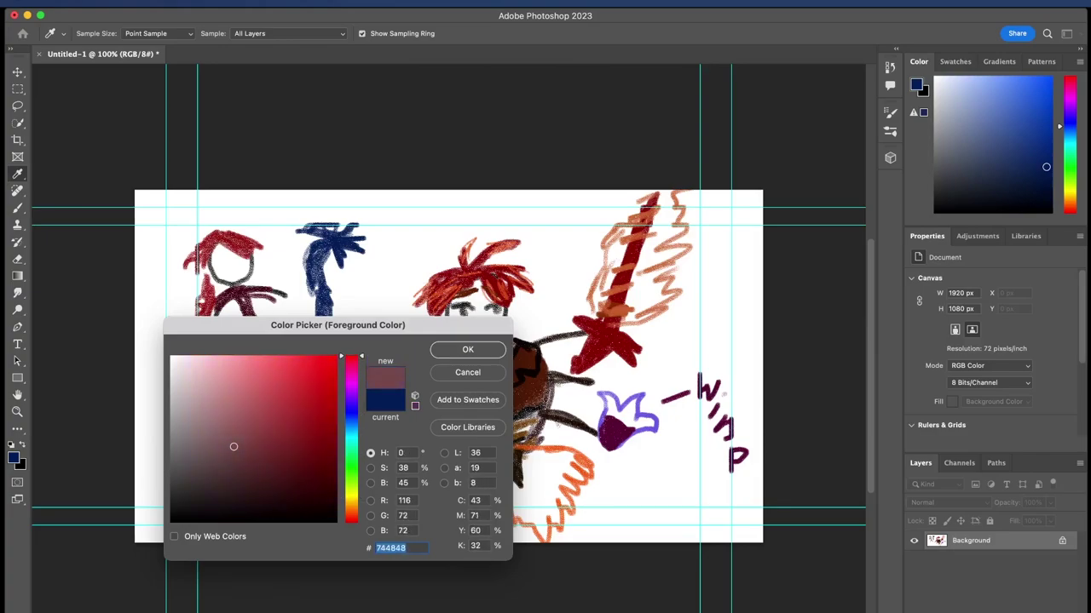
{"action": "left_click_drag", "start_coordinate": [234, 447], "coordinate": [224, 459]}
{"action": "left_click_drag", "start_coordinate": [351, 358], "coordinate": [351, 522]}
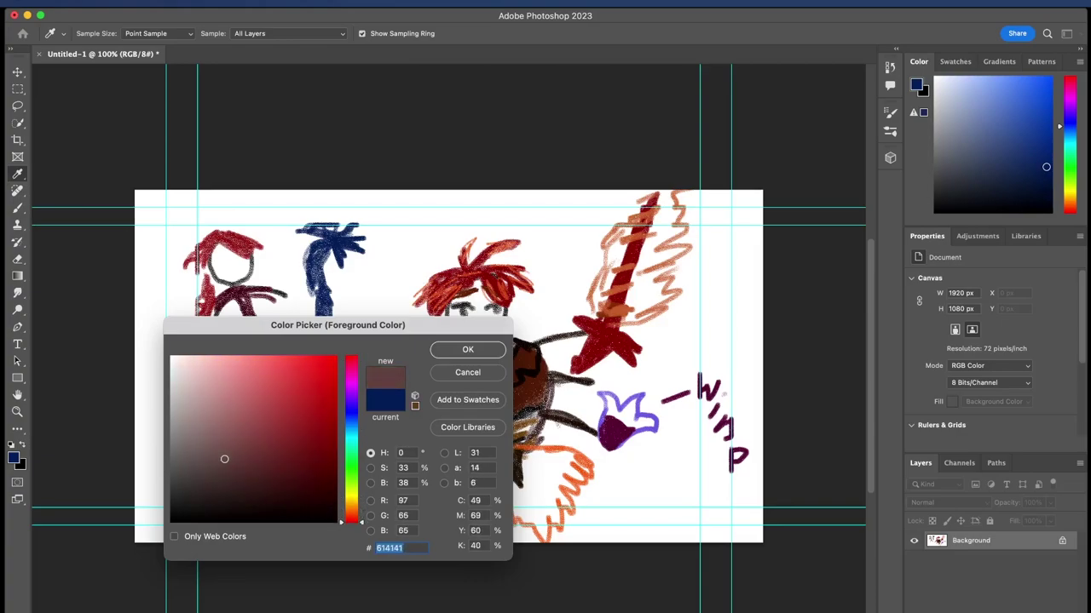
{"action": "type", "text": "7b4f4f"}
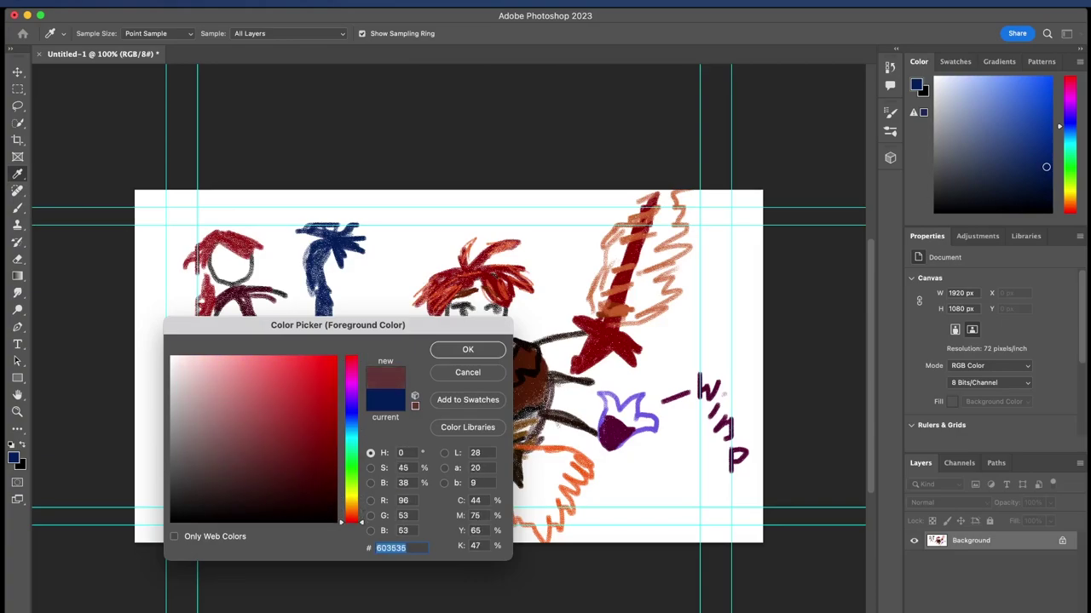
{"action": "mouse_move", "coordinate": [351, 521]}
{"action": "left_mouse_down"}
{"action": "mouse_move", "coordinate": [351, 503]}
{"action": "mouse_move", "coordinate": [351, 516]}
{"action": "left_mouse_up"}
{"action": "left_click_drag", "start_coordinate": [230, 443], "coordinate": [245, 445]}
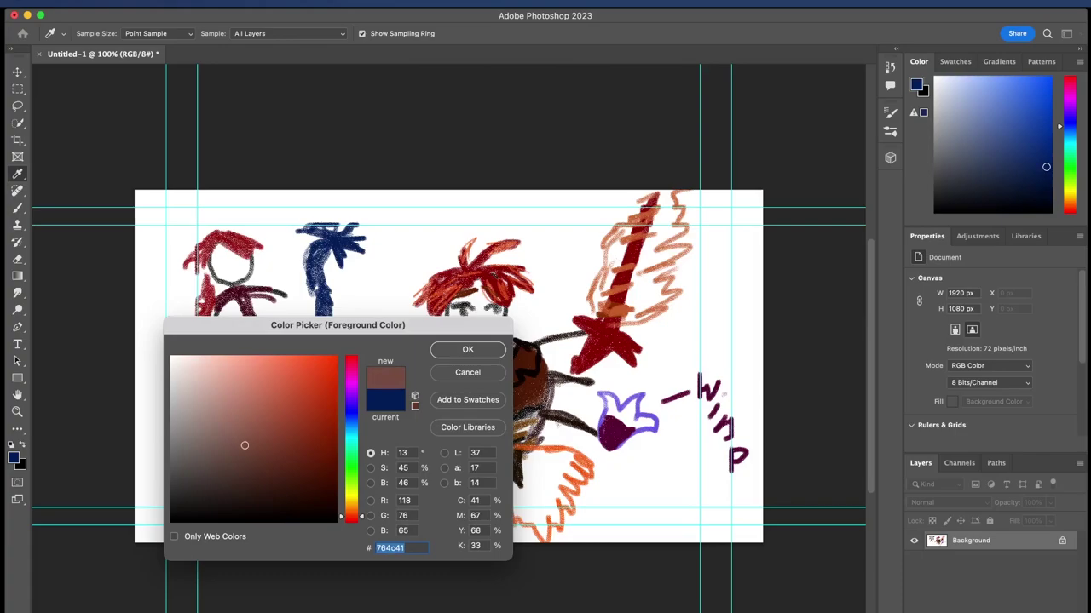
{"action": "key", "text": "Return"}
{"action": "key", "text": "b"}
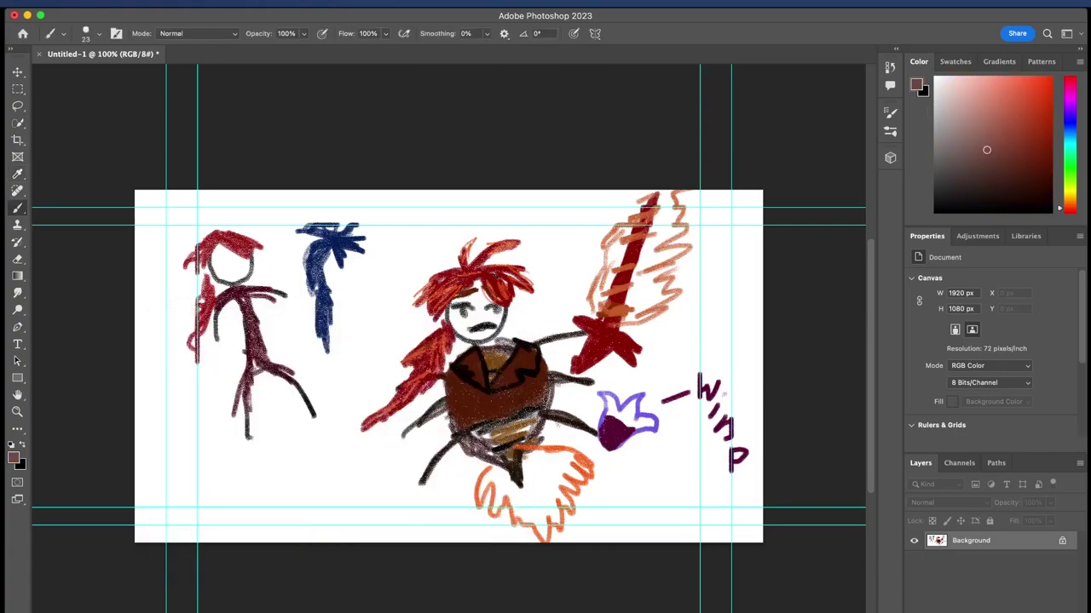
{"action": "mouse_move", "coordinate": [330, 288]}
{"action": "left_mouse_down"}
{"action": "mouse_move", "coordinate": [341, 305]}
{"action": "mouse_move", "coordinate": [356, 271]}
{"action": "mouse_move", "coordinate": [345, 301]}
{"action": "mouse_move", "coordinate": [361, 279]}
{"action": "mouse_move", "coordinate": [363, 290]}
{"action": "mouse_move", "coordinate": [334, 304]}
{"action": "mouse_move", "coordinate": [367, 261]}
{"action": "mouse_move", "coordinate": [343, 295]}
{"action": "mouse_move", "coordinate": [345, 271]}
{"action": "mouse_move", "coordinate": [341, 281]}
{"action": "mouse_move", "coordinate": [327, 274]}
{"action": "mouse_move", "coordinate": [353, 274]}
{"action": "mouse_move", "coordinate": [351, 263]}
{"action": "mouse_move", "coordinate": [353, 309]}
{"action": "mouse_move", "coordinate": [366, 292]}
{"action": "mouse_move", "coordinate": [367, 312]}
{"action": "mouse_move", "coordinate": [352, 312]}
{"action": "mouse_move", "coordinate": [366, 305]}
{"action": "left_mouse_up"}
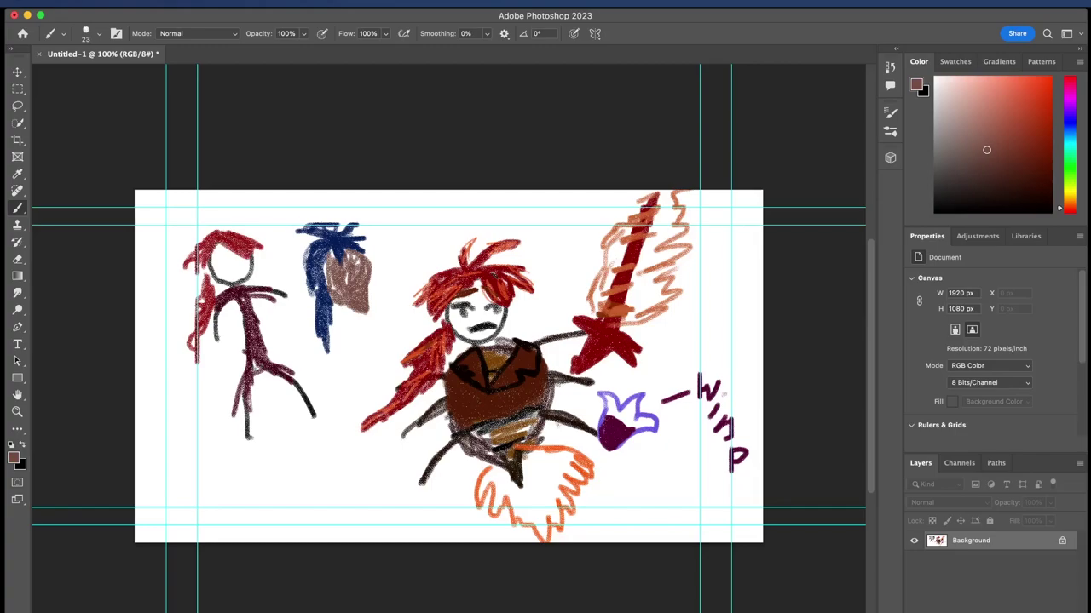
Set the foreground colour to 0b0301 and outline a large oval body with a pointed lower tip below the brown face
{"action": "left_click", "coordinate": [14, 458]}
{"action": "type", "text": "0b0301"}
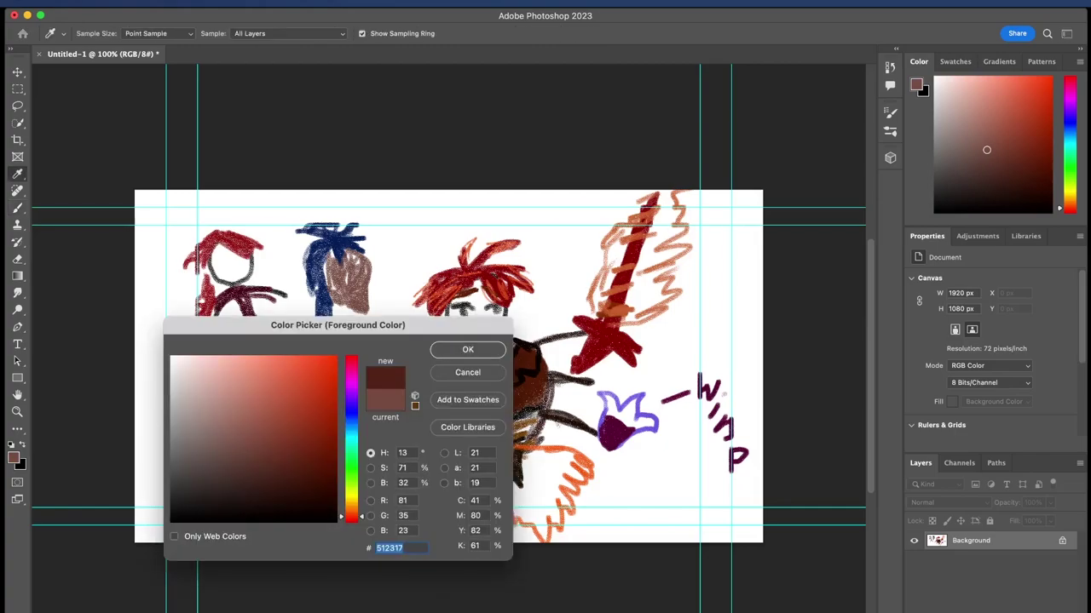
{"action": "left_click", "coordinate": [468, 349]}
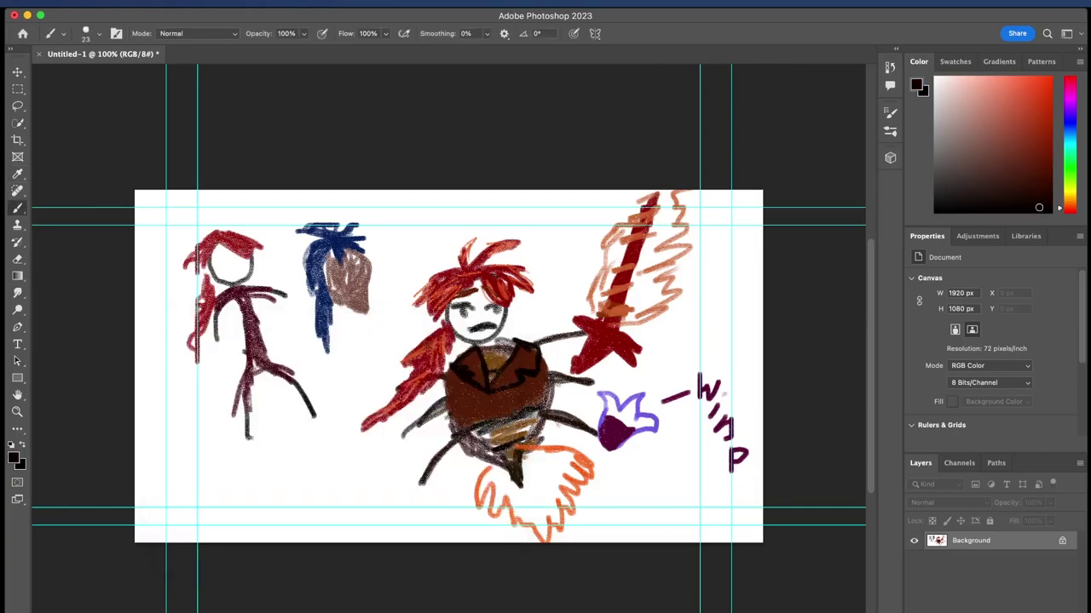
{"action": "mouse_move", "coordinate": [367, 312]}
{"action": "left_mouse_down"}
{"action": "mouse_move", "coordinate": [353, 316]}
{"action": "mouse_move", "coordinate": [334, 372]}
{"action": "mouse_move", "coordinate": [358, 416]}
{"action": "left_mouse_up"}
{"action": "mouse_move", "coordinate": [366, 303]}
{"action": "left_mouse_down"}
{"action": "mouse_move", "coordinate": [407, 299]}
{"action": "mouse_move", "coordinate": [427, 334]}
{"action": "left_mouse_up"}
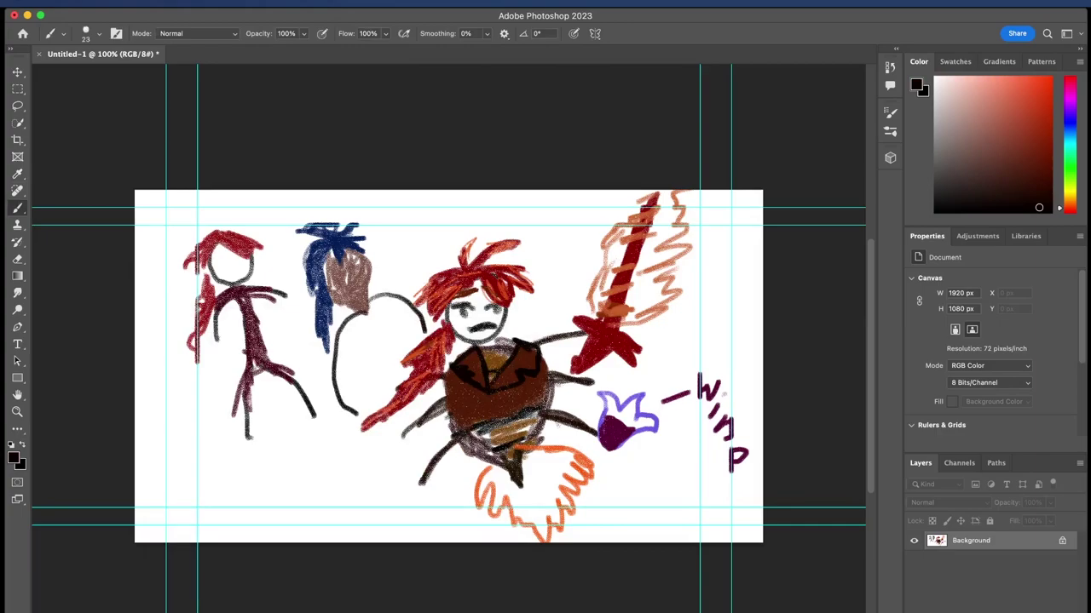
{"action": "left_click_drag", "start_coordinate": [351, 407], "coordinate": [371, 416]}
{"action": "mouse_move", "coordinate": [427, 395]}
{"action": "left_mouse_down"}
{"action": "mouse_move", "coordinate": [384, 417]}
{"action": "mouse_move", "coordinate": [404, 433]}
{"action": "mouse_move", "coordinate": [399, 413]}
{"action": "left_mouse_up"}
Draw dark limbs around the oval body and add eyes and a frowning mouth to the brown face
{"action": "mouse_move", "coordinate": [352, 349]}
{"action": "left_mouse_down"}
{"action": "mouse_move", "coordinate": [285, 349]}
{"action": "mouse_move", "coordinate": [349, 348]}
{"action": "left_mouse_up"}
{"action": "mouse_move", "coordinate": [414, 284]}
{"action": "left_mouse_down"}
{"action": "mouse_move", "coordinate": [396, 306]}
{"action": "mouse_move", "coordinate": [431, 268]}
{"action": "left_mouse_up"}
{"action": "mouse_move", "coordinate": [347, 375]}
{"action": "left_mouse_down"}
{"action": "mouse_move", "coordinate": [305, 387]}
{"action": "mouse_move", "coordinate": [330, 427]}
{"action": "left_mouse_up"}
{"action": "left_click_drag", "start_coordinate": [395, 341], "coordinate": [442, 325]}
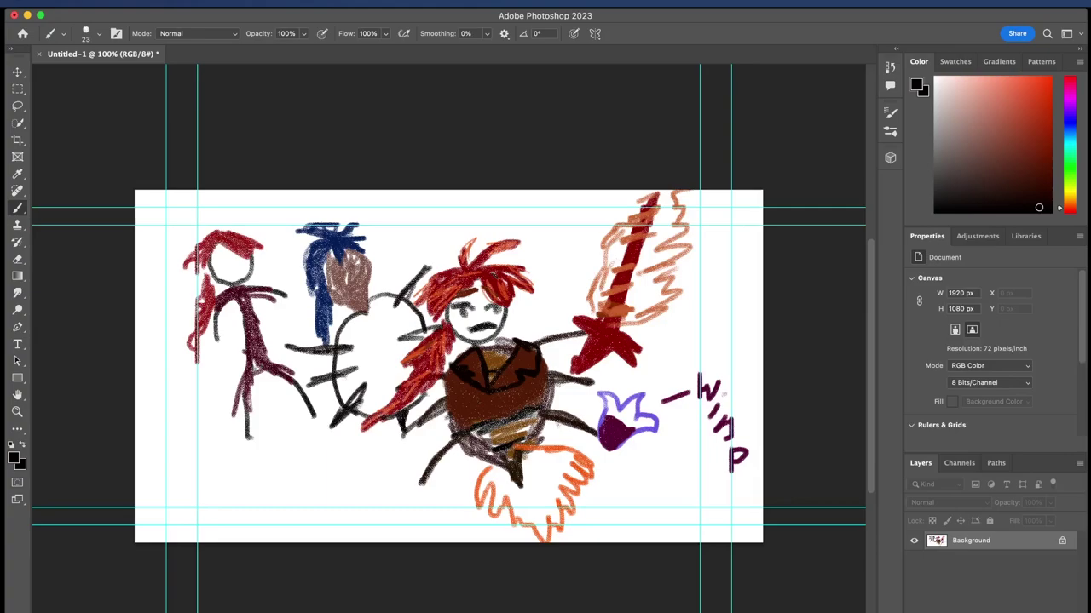
{"action": "mouse_move", "coordinate": [346, 293]}
{"action": "left_mouse_down"}
{"action": "mouse_move", "coordinate": [360, 276]}
{"action": "mouse_move", "coordinate": [346, 288]}
{"action": "mouse_move", "coordinate": [338, 265]}
{"action": "mouse_move", "coordinate": [353, 263]}
{"action": "left_mouse_up"}
Set the foreground colour to ce9c44 and paint diagonal golden stripes across the blue-haired character's oval body
{"action": "left_click", "coordinate": [14, 458]}
{"action": "mouse_move", "coordinate": [352, 517]}
{"action": "left_mouse_down"}
{"action": "mouse_move", "coordinate": [352, 362]}
{"action": "mouse_move", "coordinate": [350, 504]}
{"action": "mouse_move", "coordinate": [323, 417]}
{"action": "mouse_move", "coordinate": [335, 451]}
{"action": "mouse_move", "coordinate": [281, 388]}
{"action": "left_mouse_up"}
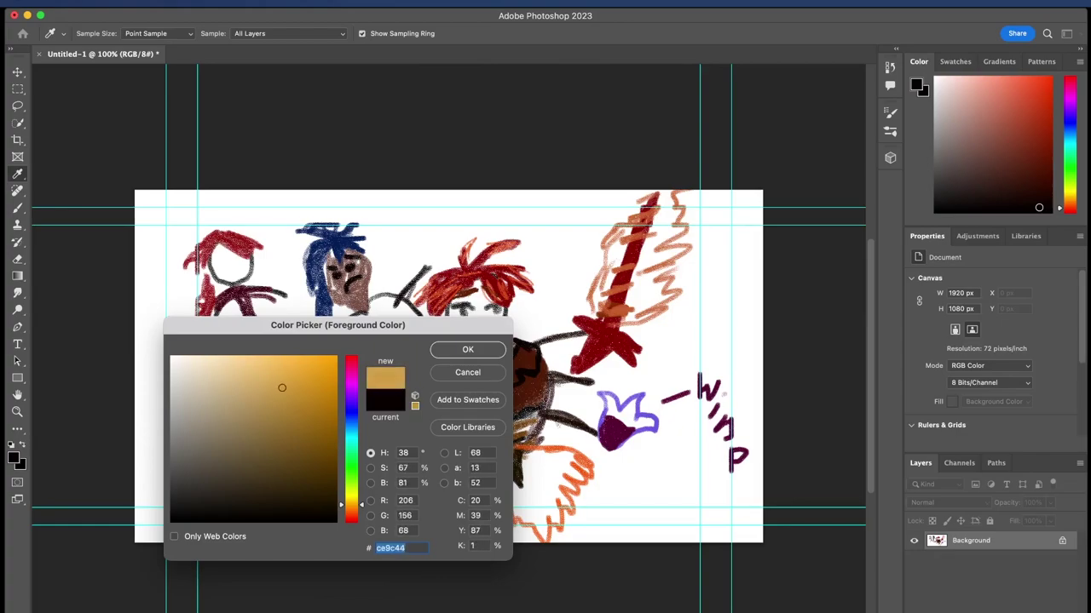
{"action": "key", "text": "Return"}
{"action": "mouse_move", "coordinate": [400, 320]}
{"action": "left_mouse_down"}
{"action": "mouse_move", "coordinate": [344, 335]}
{"action": "mouse_move", "coordinate": [394, 312]}
{"action": "mouse_move", "coordinate": [344, 368]}
{"action": "mouse_move", "coordinate": [422, 343]}
{"action": "left_mouse_up"}
{"action": "mouse_move", "coordinate": [393, 378]}
{"action": "left_mouse_down"}
{"action": "mouse_move", "coordinate": [361, 399]}
{"action": "mouse_move", "coordinate": [399, 372]}
{"action": "left_mouse_up"}
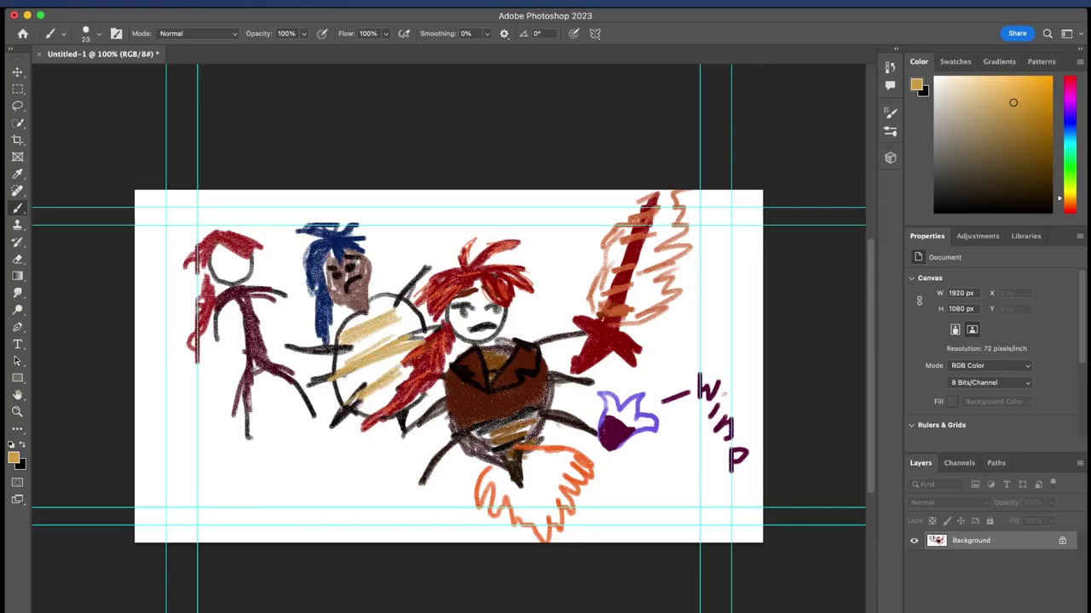
Set the foreground colour to 161107
{"action": "left_click", "coordinate": [13, 458]}
{"action": "left_click_drag", "start_coordinate": [282, 388], "coordinate": [284, 509]}
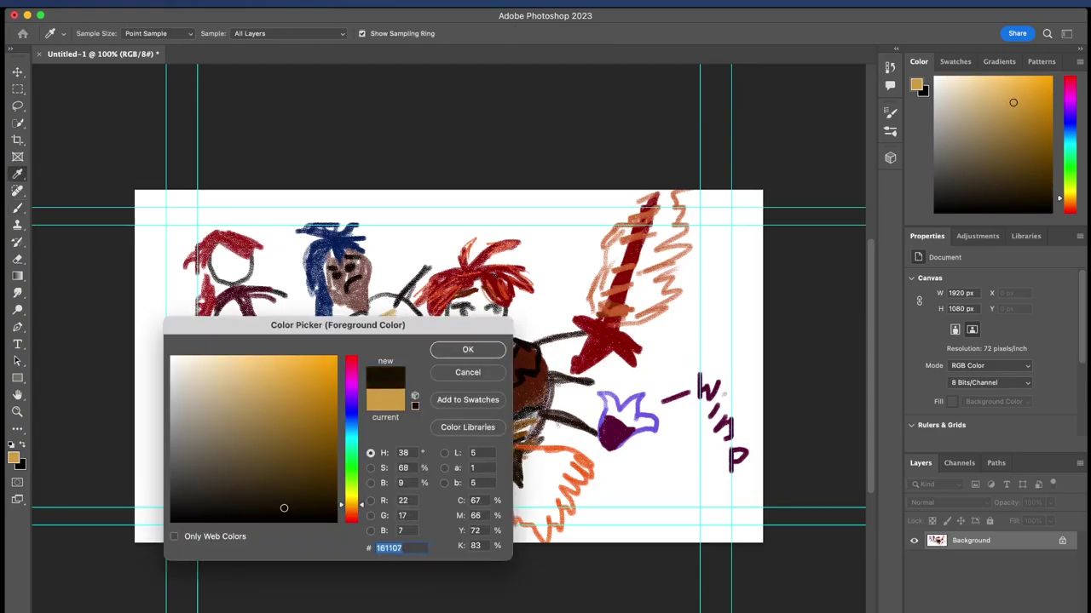
{"action": "key", "text": "Return"}
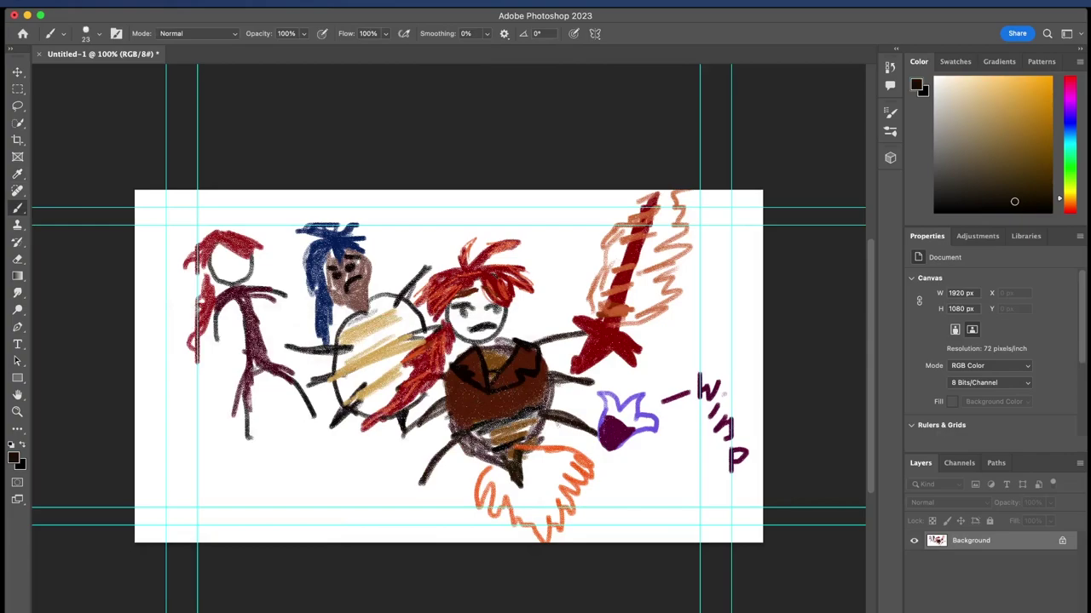
Paint dark stripes between the golden ones on the blue-haired character's body and add a 0f2e87 blue collar across its upper part
{"action": "mouse_move", "coordinate": [366, 305]}
{"action": "left_mouse_down"}
{"action": "mouse_move", "coordinate": [388, 295]}
{"action": "mouse_move", "coordinate": [397, 310]}
{"action": "mouse_move", "coordinate": [345, 356]}
{"action": "mouse_move", "coordinate": [405, 329]}
{"action": "mouse_move", "coordinate": [341, 371]}
{"action": "mouse_move", "coordinate": [382, 370]}
{"action": "mouse_move", "coordinate": [345, 392]}
{"action": "mouse_move", "coordinate": [400, 355]}
{"action": "mouse_move", "coordinate": [340, 387]}
{"action": "mouse_move", "coordinate": [402, 357]}
{"action": "mouse_move", "coordinate": [387, 405]}
{"action": "mouse_move", "coordinate": [399, 383]}
{"action": "mouse_move", "coordinate": [377, 399]}
{"action": "left_mouse_up"}
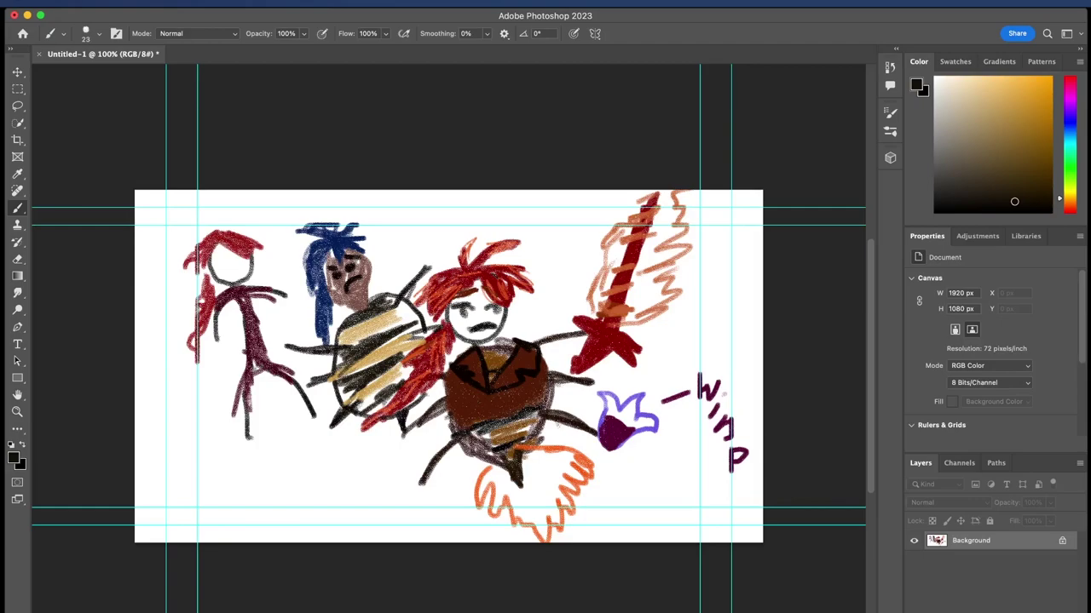
{"action": "left_click", "coordinate": [14, 458]}
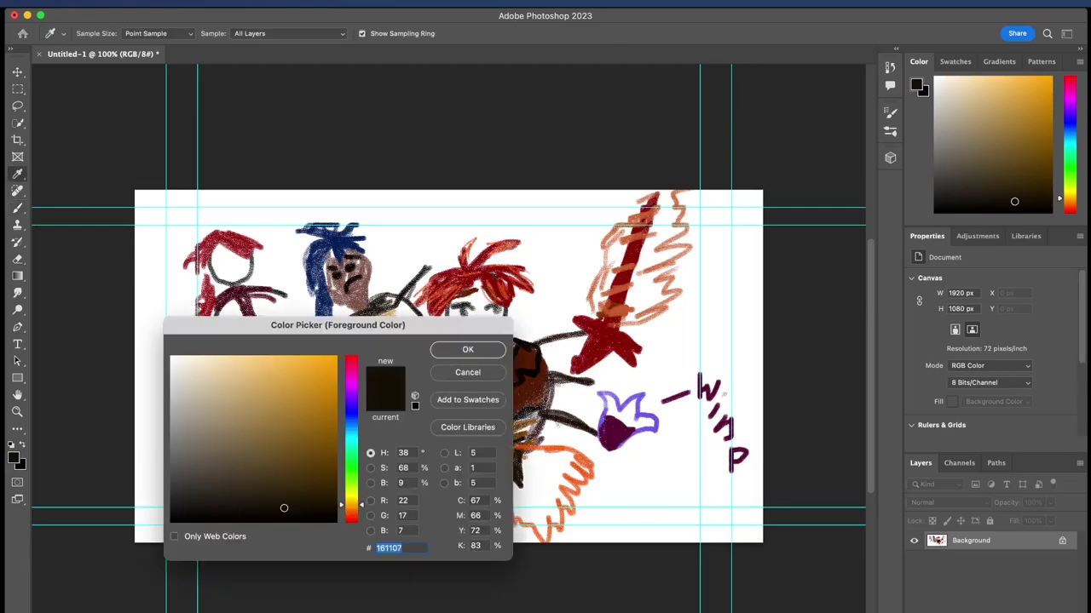
{"action": "type", "text": "1c1078"}
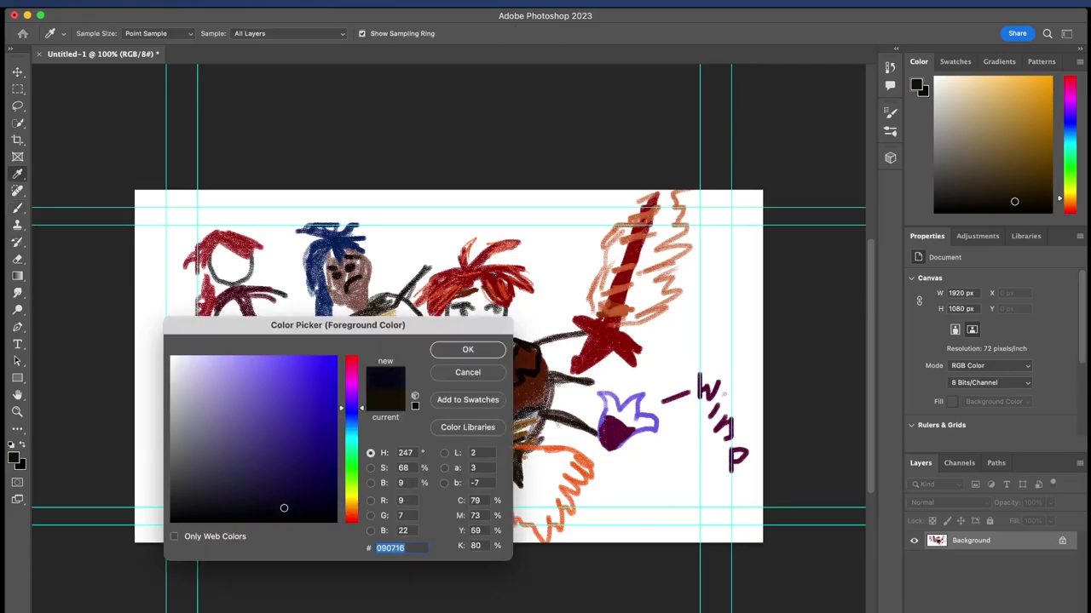
{"action": "type", "text": "251889"}
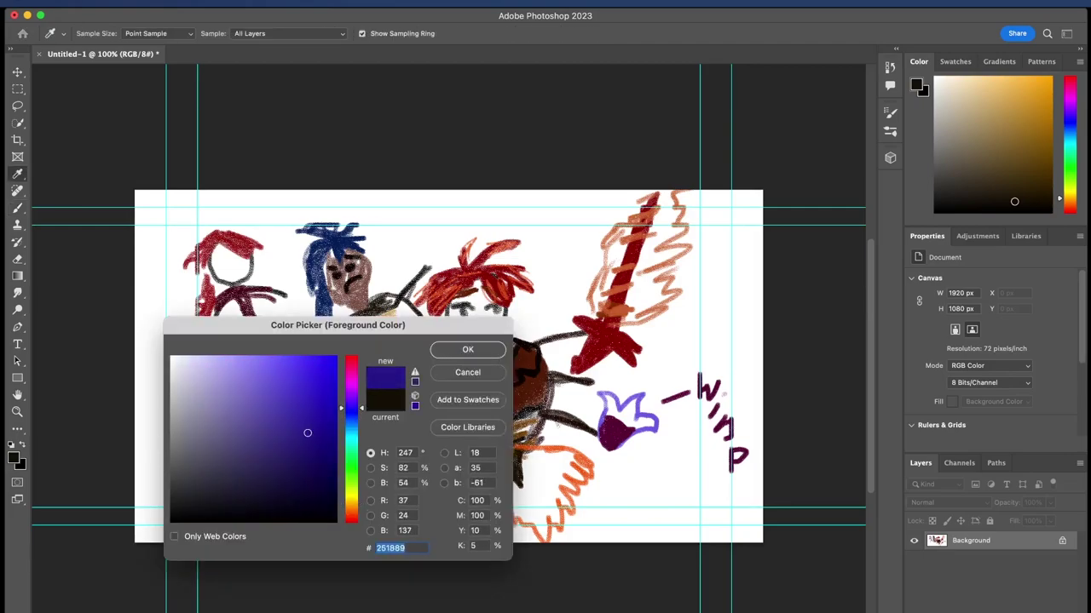
{"action": "type", "text": "0d2d88"}
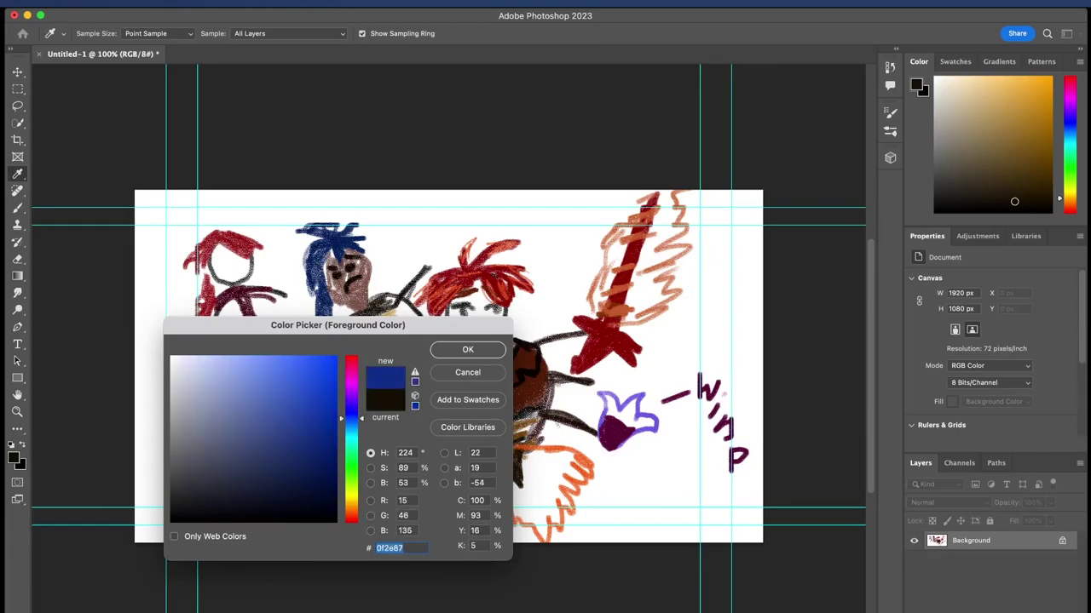
{"action": "key", "text": "Return"}
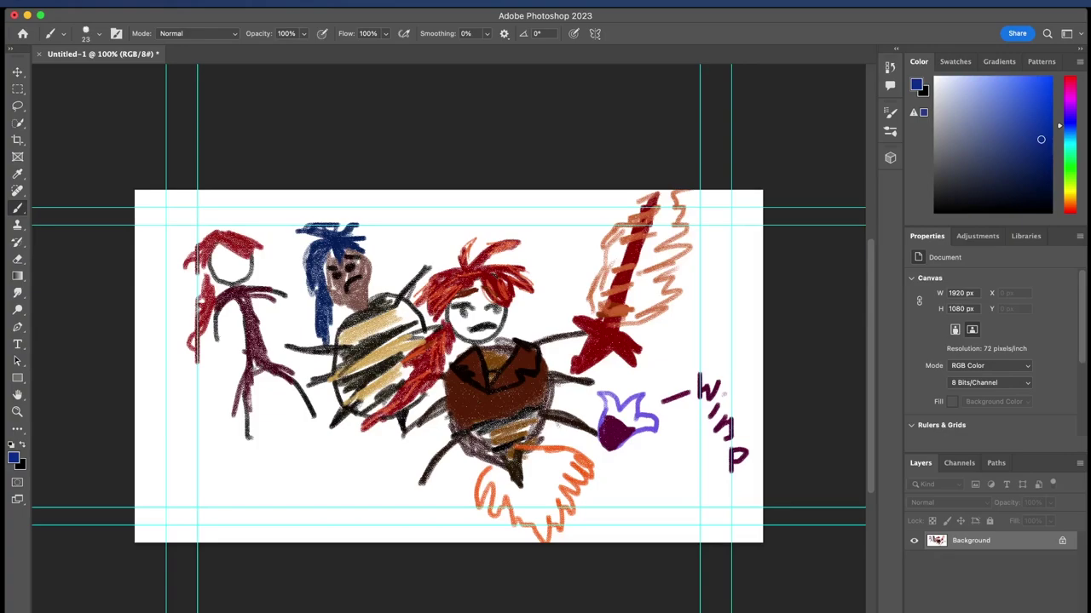
{"action": "mouse_move", "coordinate": [366, 329]}
{"action": "left_mouse_down"}
{"action": "mouse_move", "coordinate": [346, 346]}
{"action": "mouse_move", "coordinate": [339, 337]}
{"action": "mouse_move", "coordinate": [340, 357]}
{"action": "left_mouse_up"}
{"action": "mouse_move", "coordinate": [387, 315]}
{"action": "left_mouse_down"}
{"action": "mouse_move", "coordinate": [380, 329]}
{"action": "mouse_move", "coordinate": [389, 300]}
{"action": "mouse_move", "coordinate": [395, 323]}
{"action": "mouse_move", "coordinate": [421, 312]}
{"action": "mouse_move", "coordinate": [416, 329]}
{"action": "left_mouse_up"}
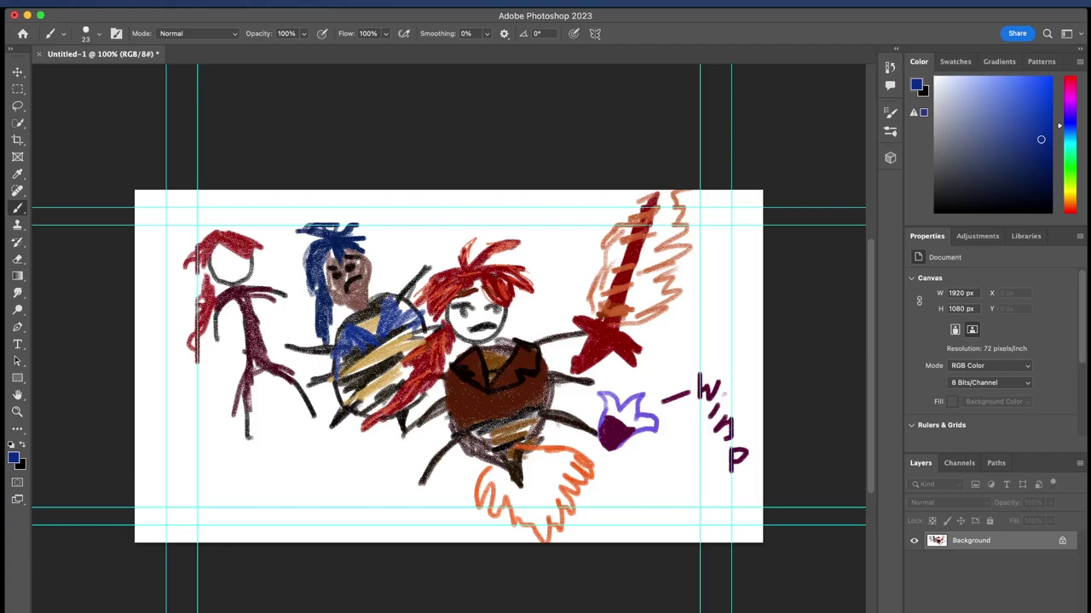
Set the foreground colour to a1b3e8 and paint light blue highlights over the blue-haired character's collar
{"action": "left_click", "coordinate": [13, 458]}
{"action": "left_click_drag", "start_coordinate": [240, 390], "coordinate": [222, 371]}
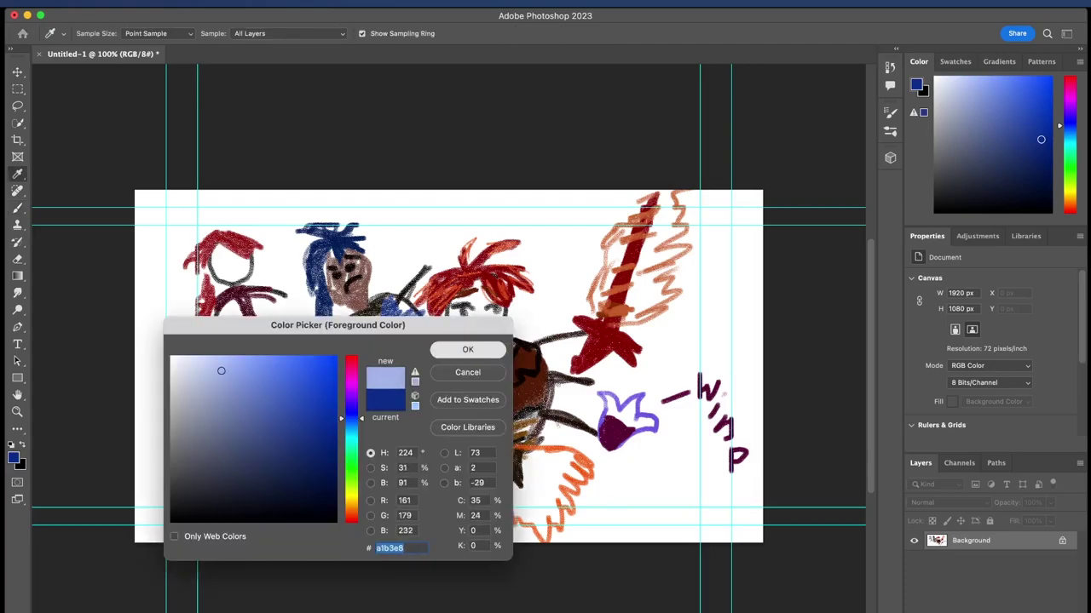
{"action": "key", "text": "Return"}
{"action": "left_click_drag", "start_coordinate": [375, 340], "coordinate": [390, 295]}
{"action": "mouse_move", "coordinate": [348, 329]}
{"action": "left_mouse_down"}
{"action": "mouse_move", "coordinate": [356, 319]}
{"action": "mouse_move", "coordinate": [370, 337]}
{"action": "mouse_move", "coordinate": [341, 321]}
{"action": "left_mouse_up"}
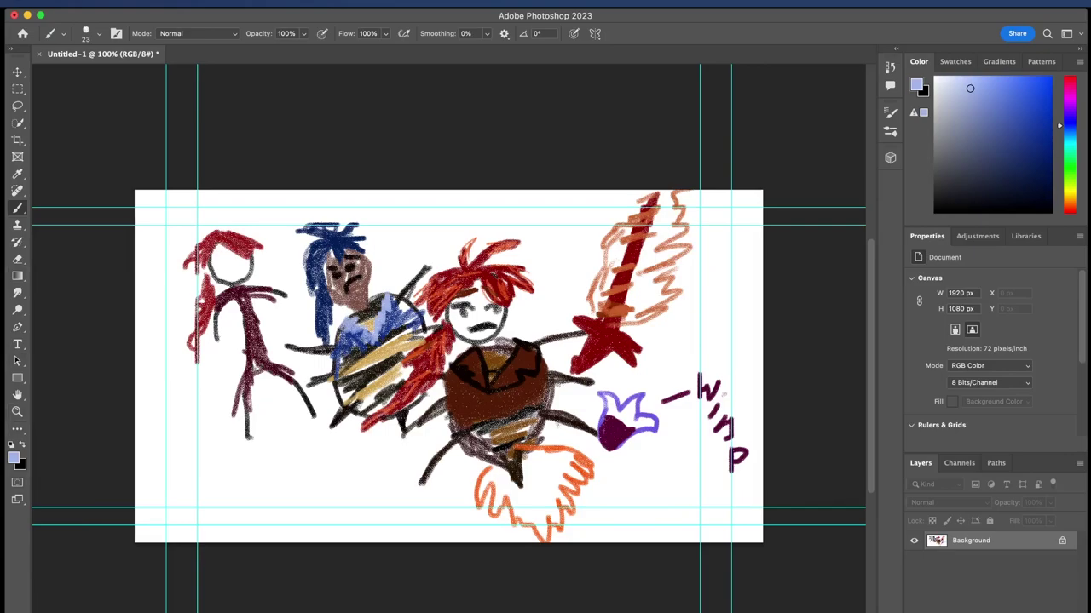
Set the foreground colour to 18327c and draw a small sword with a crossguard at the blue-haired character's raised arm
{"action": "left_click", "coordinate": [12, 457]}
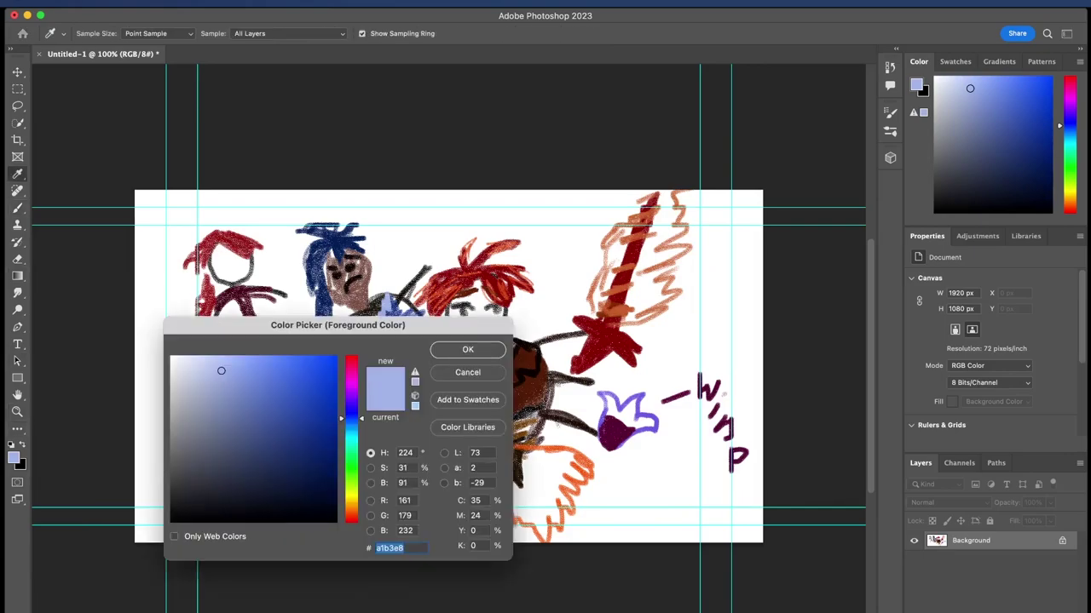
{"action": "left_click_drag", "start_coordinate": [337, 325], "coordinate": [410, 352]}
{"action": "mouse_move", "coordinate": [295, 399]}
{"action": "left_mouse_down"}
{"action": "mouse_move", "coordinate": [360, 423]}
{"action": "mouse_move", "coordinate": [378, 468]}
{"action": "left_mouse_up"}
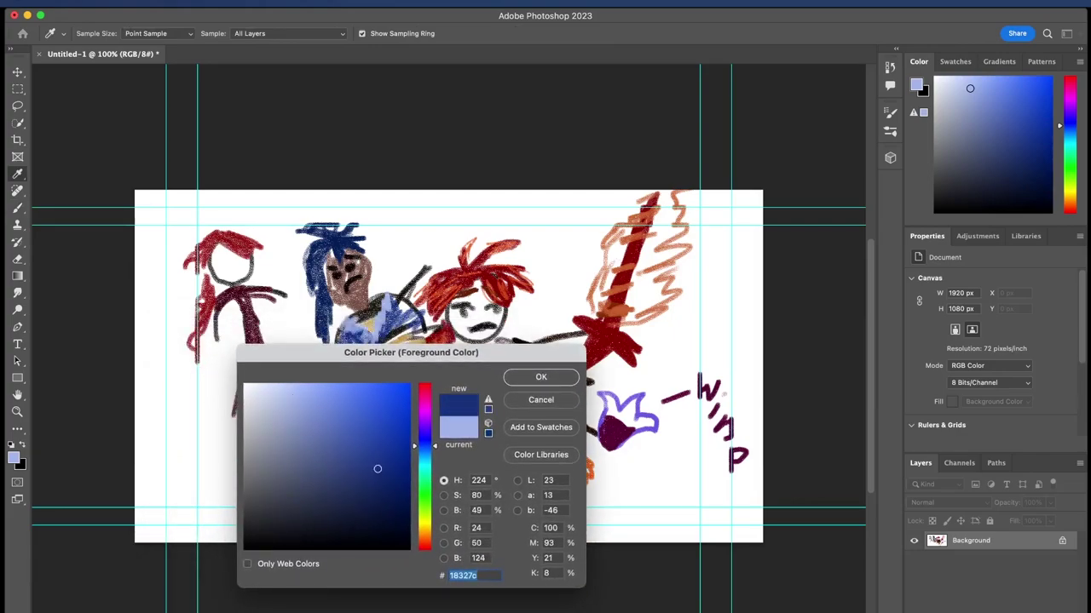
{"action": "key", "text": "Return"}
{"action": "left_click_drag", "start_coordinate": [424, 259], "coordinate": [433, 267]}
{"action": "mouse_move", "coordinate": [416, 207]}
{"action": "left_mouse_down"}
{"action": "mouse_move", "coordinate": [417, 247]}
{"action": "mouse_move", "coordinate": [436, 271]}
{"action": "mouse_move", "coordinate": [416, 273]}
{"action": "mouse_move", "coordinate": [449, 260]}
{"action": "left_mouse_up"}
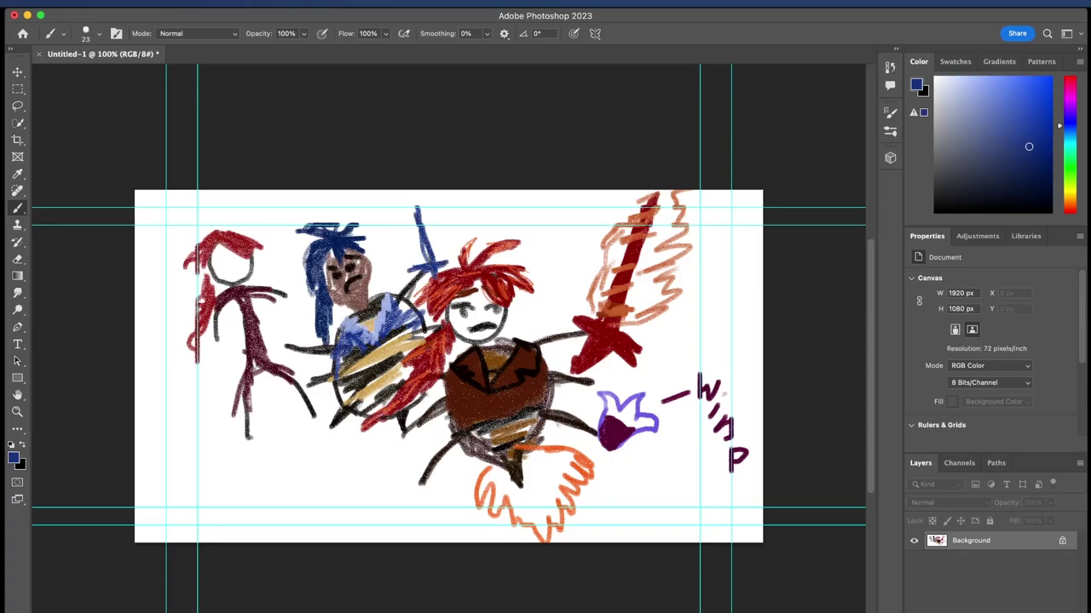
Set the foreground colour to 657dc1 and draw jagged ice shards and small snowflakes around the blue sword
{"action": "left_click", "coordinate": [13, 458]}
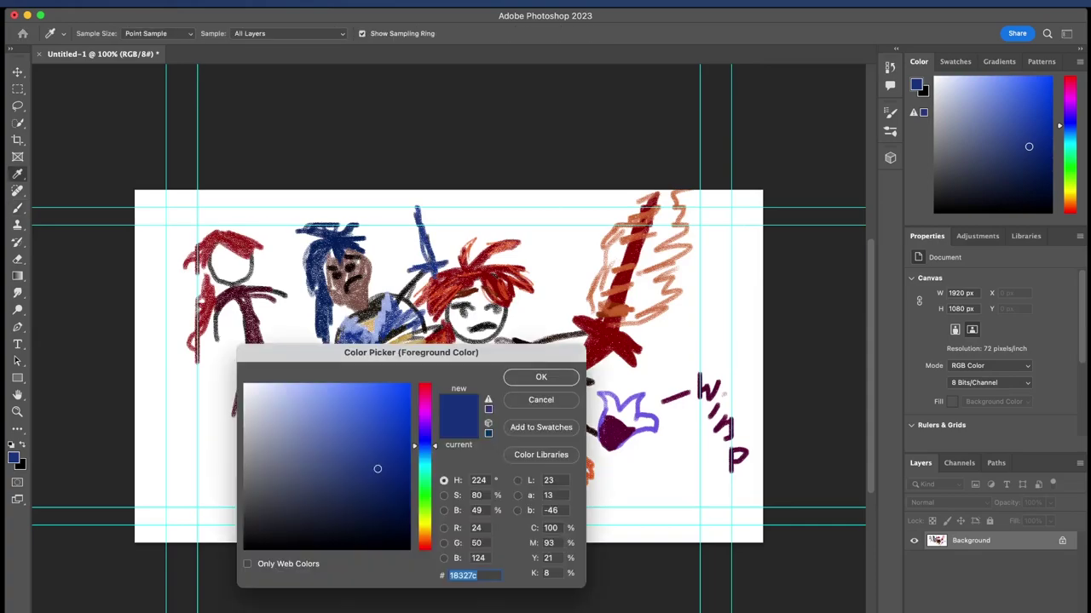
{"action": "left_click_drag", "start_coordinate": [378, 468], "coordinate": [322, 423]}
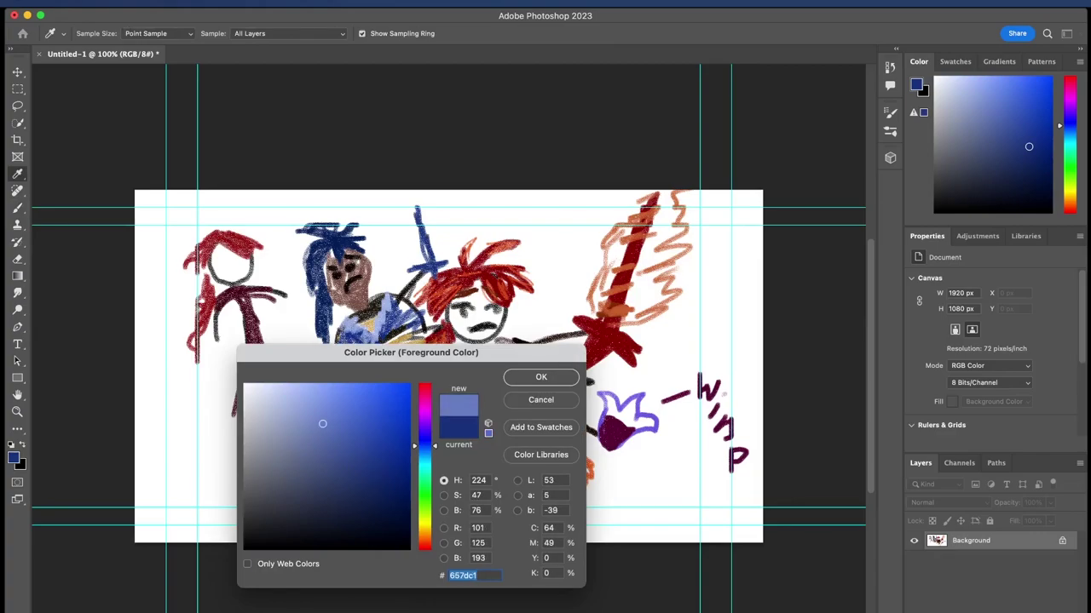
{"action": "key", "text": "Return"}
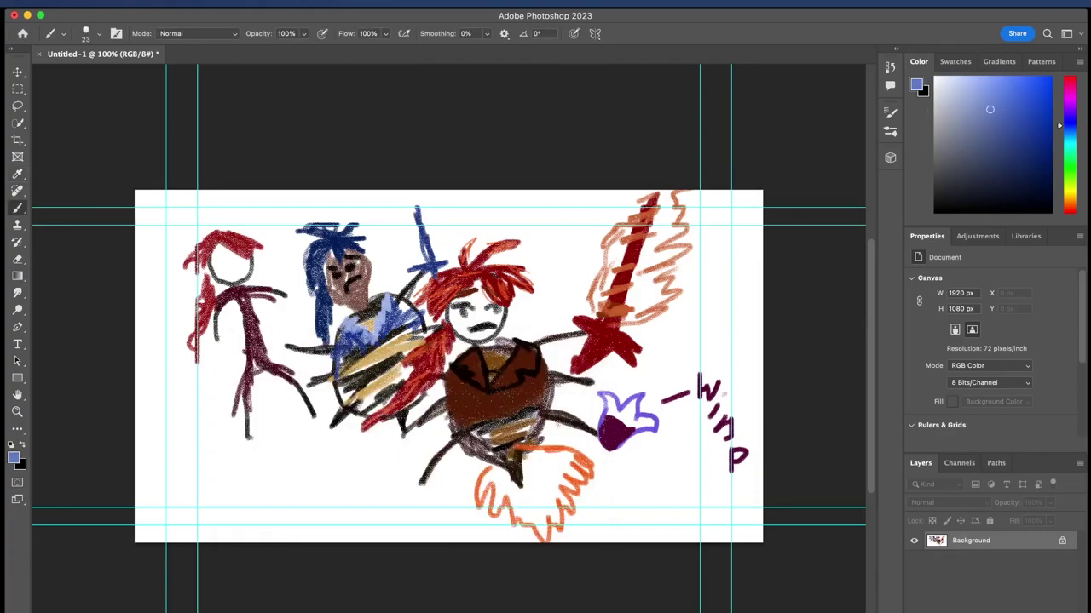
{"action": "mouse_move", "coordinate": [407, 259]}
{"action": "left_mouse_down"}
{"action": "mouse_move", "coordinate": [396, 246]}
{"action": "mouse_move", "coordinate": [475, 225]}
{"action": "mouse_move", "coordinate": [440, 234]}
{"action": "mouse_move", "coordinate": [418, 205]}
{"action": "mouse_move", "coordinate": [448, 203]}
{"action": "mouse_move", "coordinate": [438, 208]}
{"action": "left_mouse_up"}
{"action": "mouse_move", "coordinate": [480, 211]}
{"action": "left_mouse_down"}
{"action": "mouse_move", "coordinate": [486, 232]}
{"action": "mouse_move", "coordinate": [499, 210]}
{"action": "mouse_move", "coordinate": [486, 228]}
{"action": "mouse_move", "coordinate": [481, 208]}
{"action": "left_mouse_up"}
{"action": "mouse_move", "coordinate": [484, 206]}
{"action": "left_mouse_down"}
{"action": "mouse_move", "coordinate": [493, 218]}
{"action": "mouse_move", "coordinate": [483, 208]}
{"action": "left_mouse_up"}
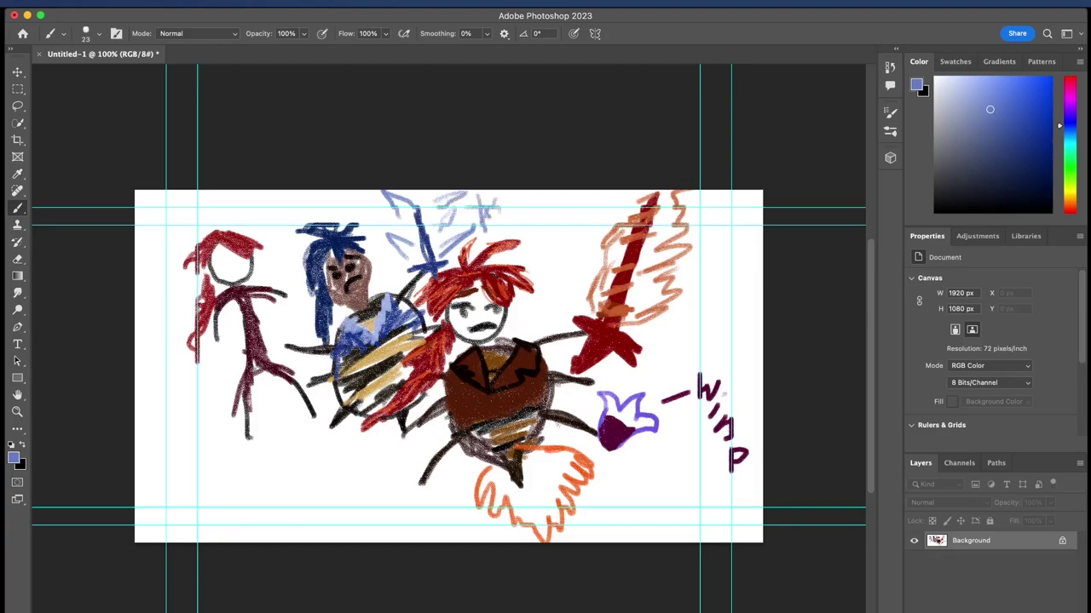
{"action": "mouse_move", "coordinate": [375, 206]}
{"action": "left_mouse_down"}
{"action": "mouse_move", "coordinate": [373, 227]}
{"action": "mouse_move", "coordinate": [383, 206]}
{"action": "left_mouse_up"}
{"action": "left_click_drag", "start_coordinate": [510, 224], "coordinate": [511, 238]}
{"action": "mouse_move", "coordinate": [500, 226]}
{"action": "left_mouse_down"}
{"action": "mouse_move", "coordinate": [517, 223]}
{"action": "mouse_move", "coordinate": [511, 234]}
{"action": "left_mouse_up"}
Set the foreground colour to 3d4e80 and outline rounded wings on both sides of the blue-haired character's body
{"action": "left_click", "coordinate": [14, 458]}
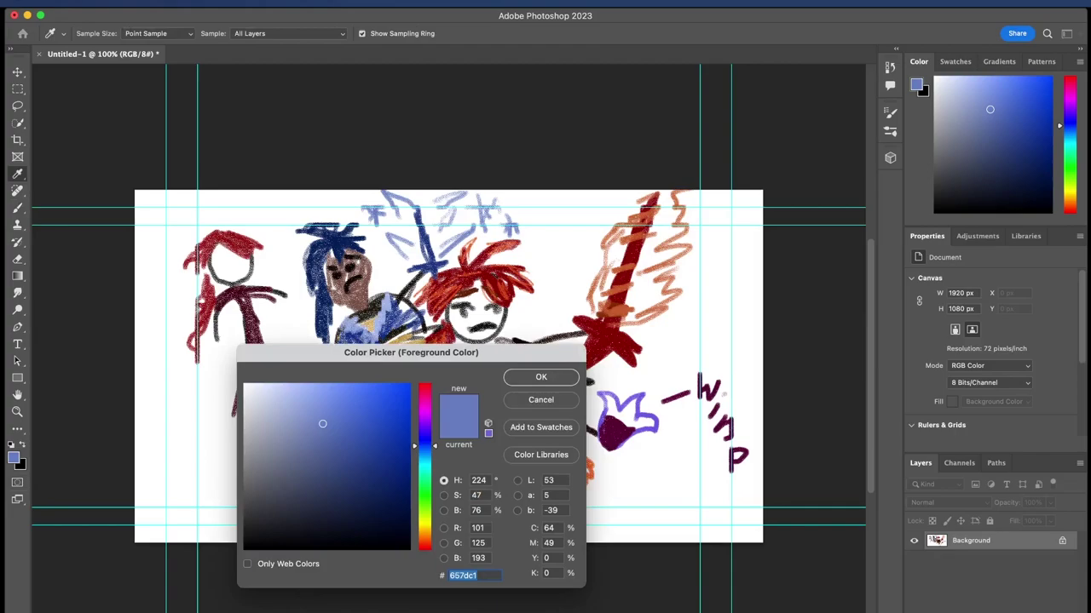
{"action": "left_click_drag", "start_coordinate": [410, 353], "coordinate": [408, 358]}
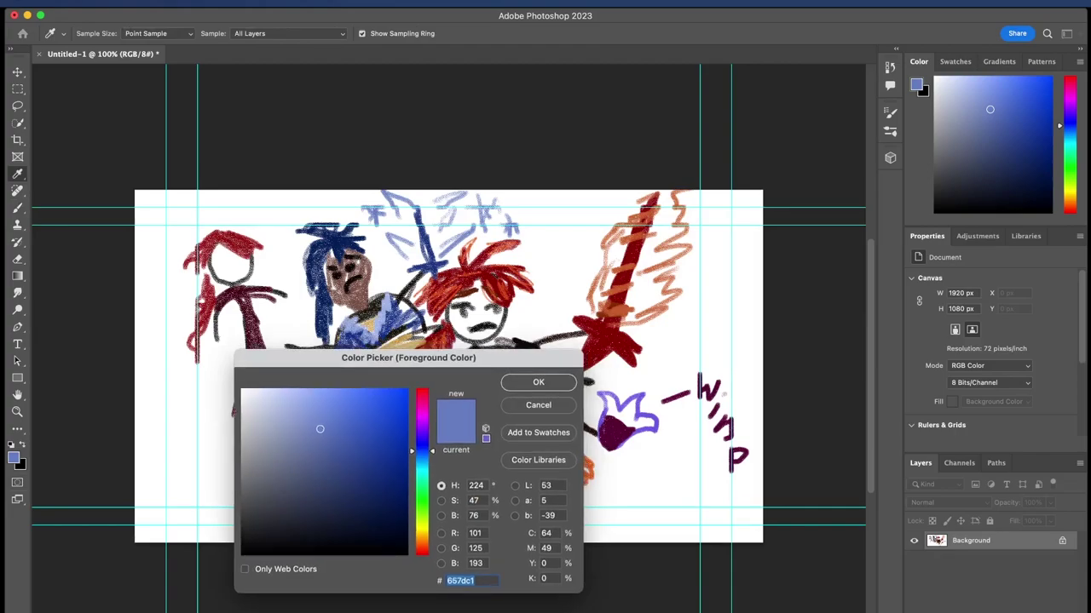
{"action": "type", "text": "2b3962"}
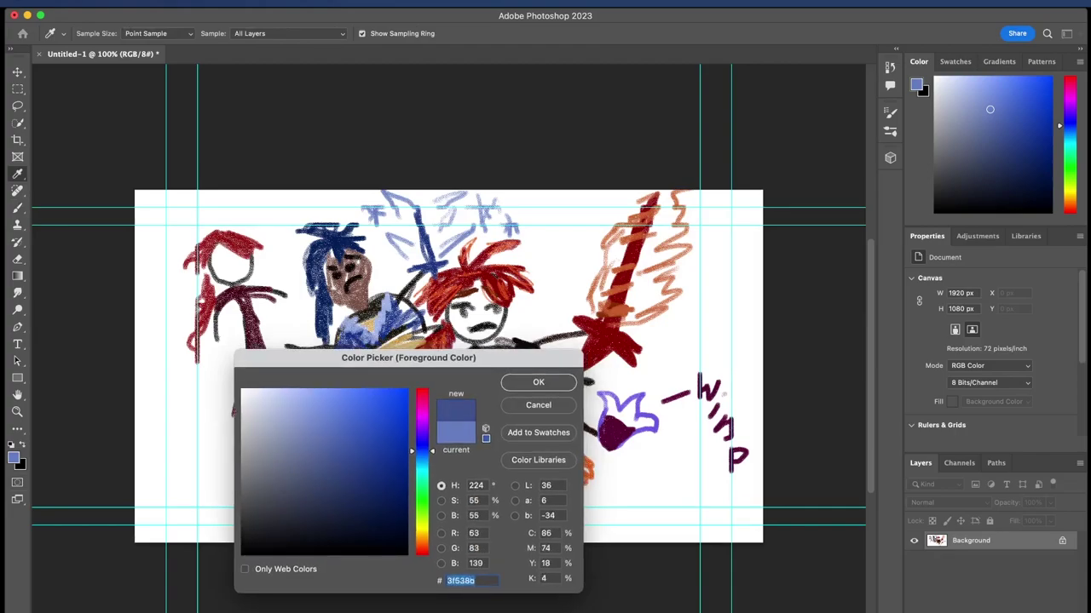
{"action": "left_click", "coordinate": [328, 472]}
{"action": "key", "text": "Return"}
{"action": "key", "text": "b"}
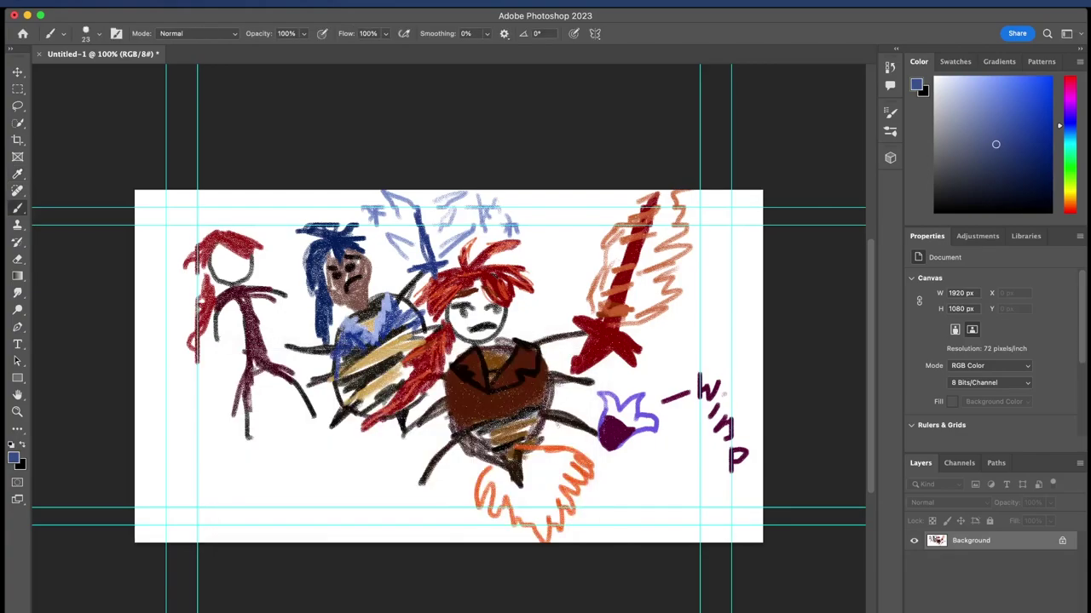
{"action": "mouse_move", "coordinate": [345, 317]}
{"action": "left_mouse_down"}
{"action": "mouse_move", "coordinate": [332, 309]}
{"action": "mouse_move", "coordinate": [285, 324]}
{"action": "mouse_move", "coordinate": [302, 368]}
{"action": "mouse_move", "coordinate": [321, 368]}
{"action": "left_mouse_up"}
{"action": "mouse_move", "coordinate": [372, 291]}
{"action": "left_mouse_down"}
{"action": "mouse_move", "coordinate": [408, 260]}
{"action": "mouse_move", "coordinate": [419, 303]}
{"action": "left_mouse_up"}
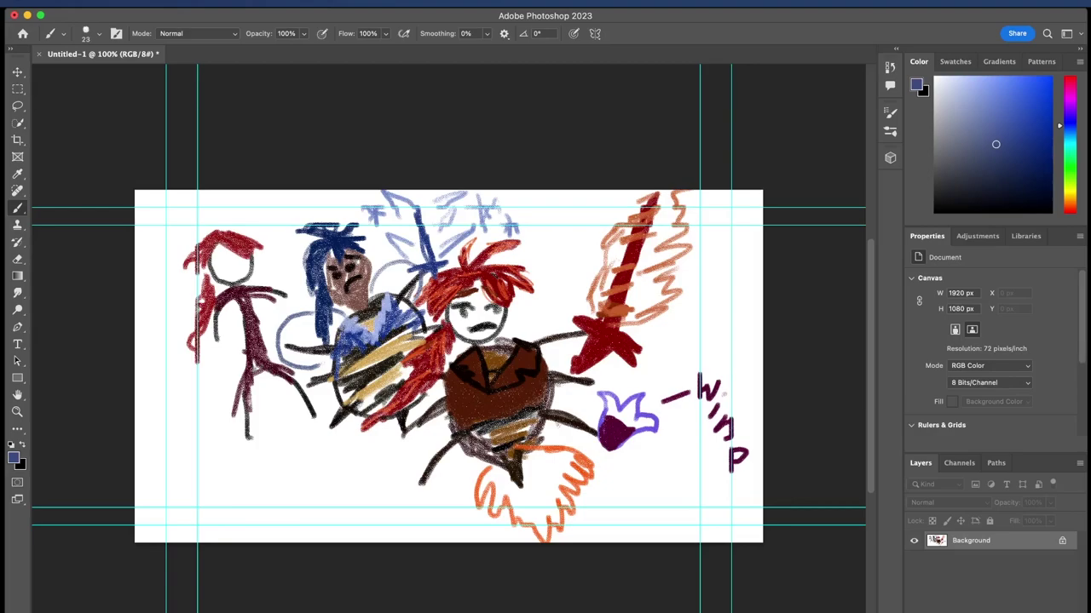
Set the foreground colour to 600909 and outline rounded wings on both sides of the red-haired bug figure's body
{"action": "left_click", "coordinate": [14, 458]}
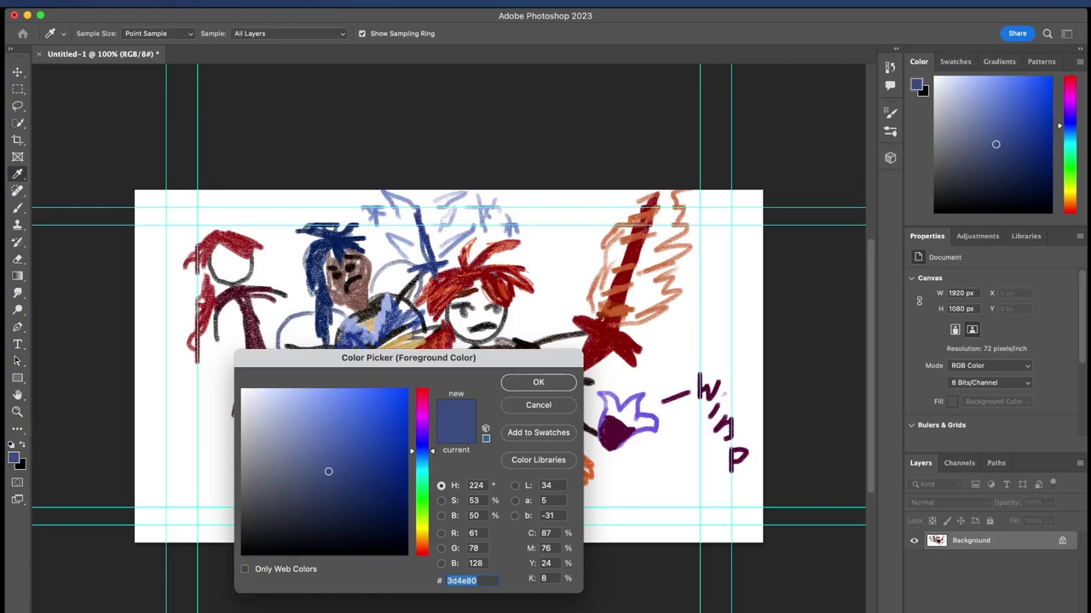
{"action": "key", "text": "Return"}
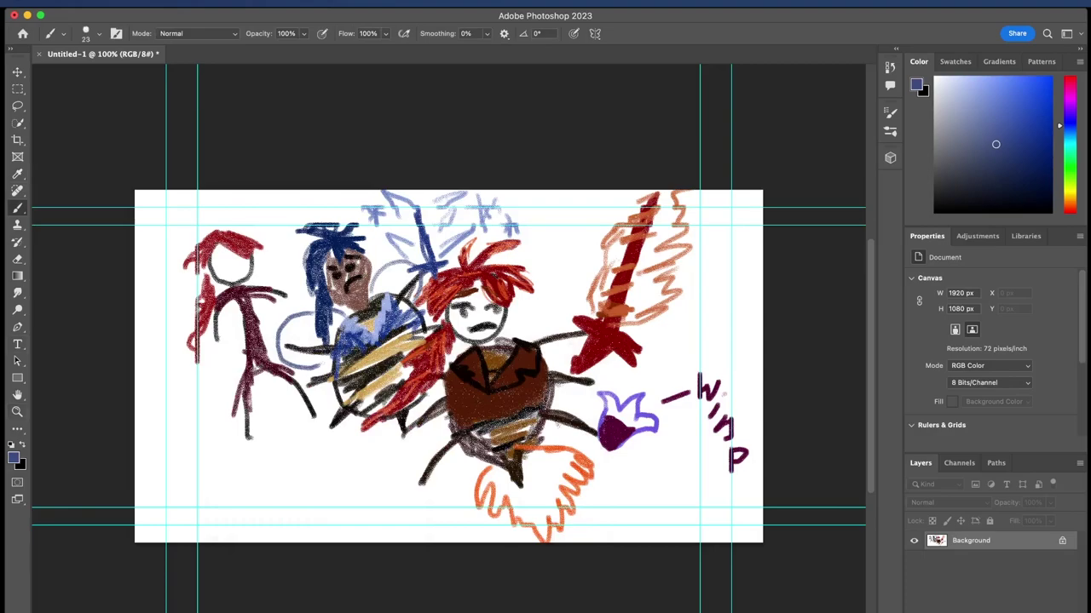
{"action": "left_click", "coordinate": [13, 459]}
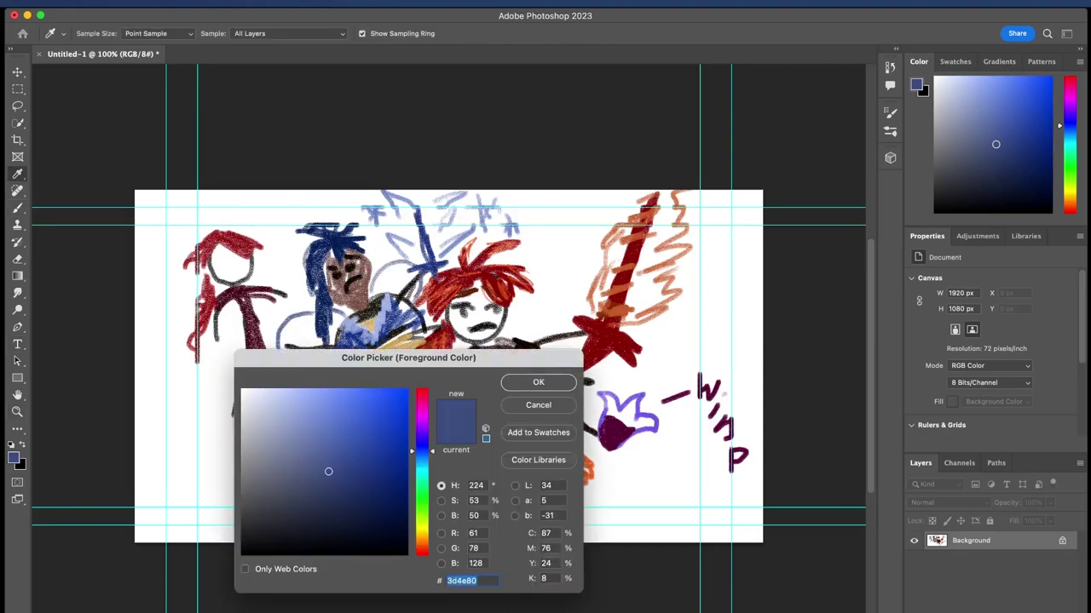
{"action": "left_click_drag", "start_coordinate": [423, 451], "coordinate": [422, 389]}
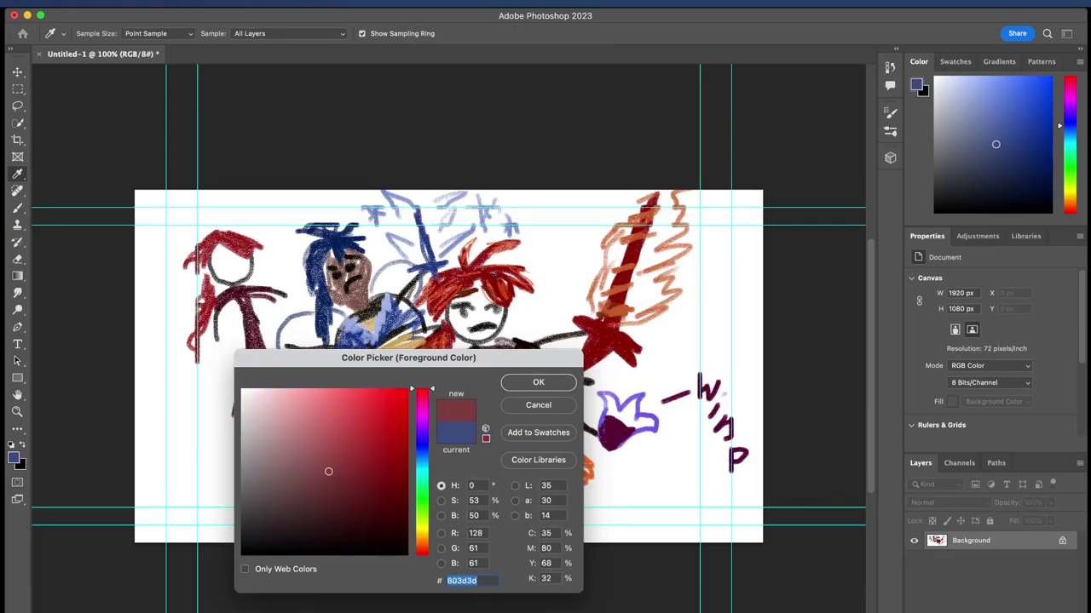
{"action": "key", "text": "Return"}
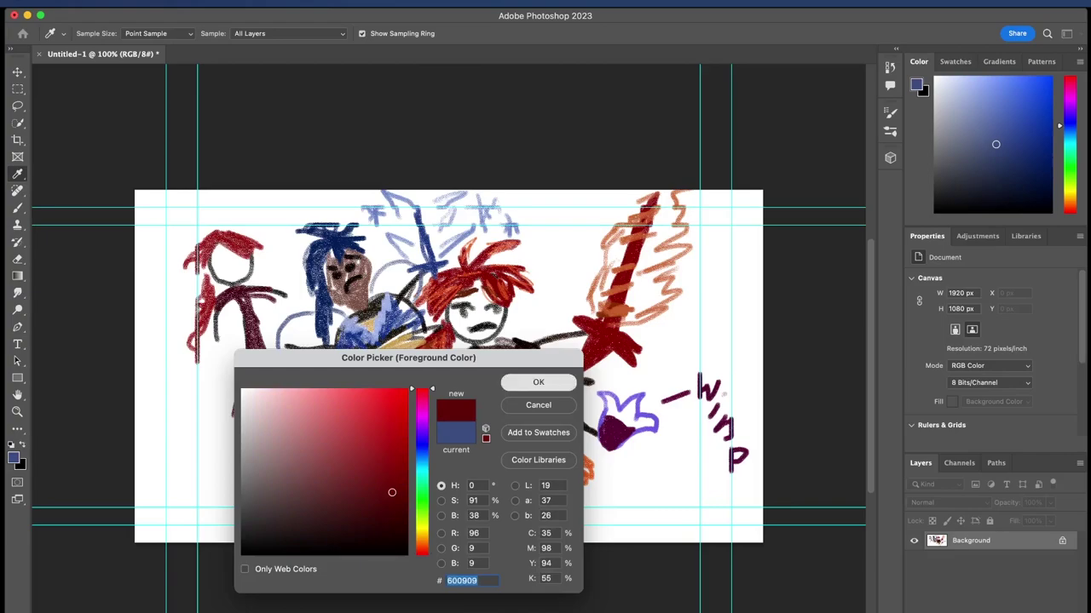
{"action": "key", "text": "b"}
{"action": "mouse_move", "coordinate": [509, 333]}
{"action": "left_mouse_down"}
{"action": "mouse_move", "coordinate": [533, 311]}
{"action": "mouse_move", "coordinate": [565, 326]}
{"action": "mouse_move", "coordinate": [559, 372]}
{"action": "left_mouse_up"}
{"action": "mouse_move", "coordinate": [453, 363]}
{"action": "left_mouse_down"}
{"action": "mouse_move", "coordinate": [445, 358]}
{"action": "mouse_move", "coordinate": [420, 419]}
{"action": "mouse_move", "coordinate": [445, 450]}
{"action": "mouse_move", "coordinate": [460, 446]}
{"action": "left_mouse_up"}
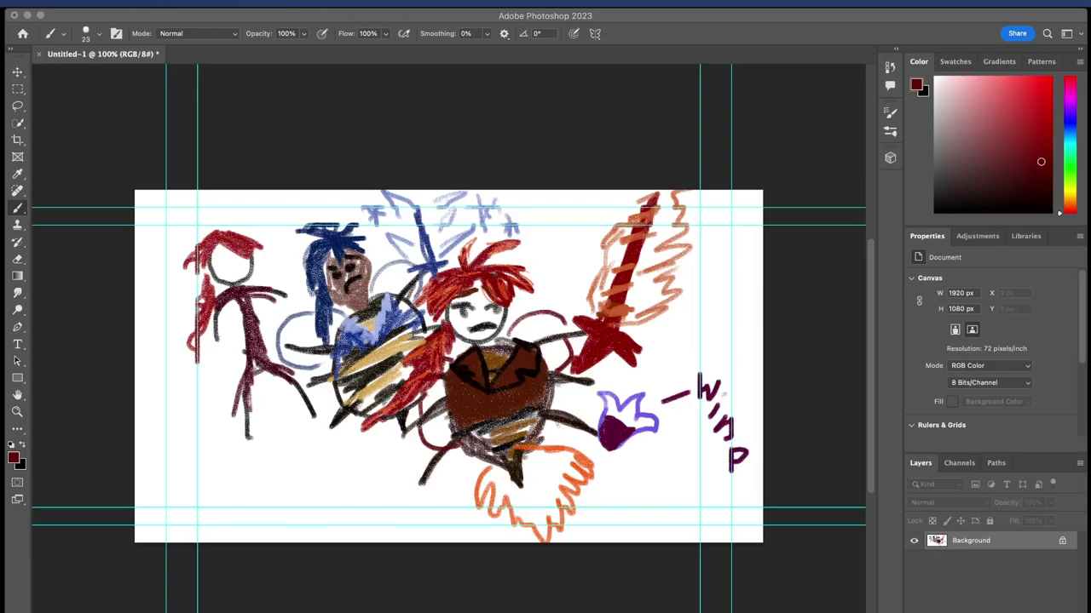
{"action": "left_click", "coordinate": [17, 259]}
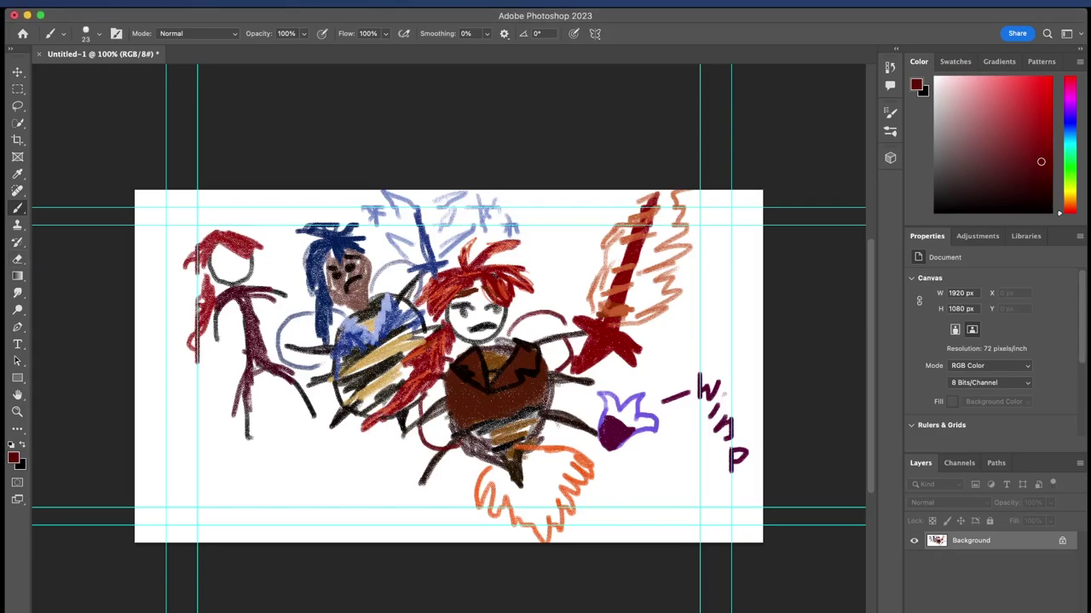
{"action": "left_click", "coordinate": [99, 34]}
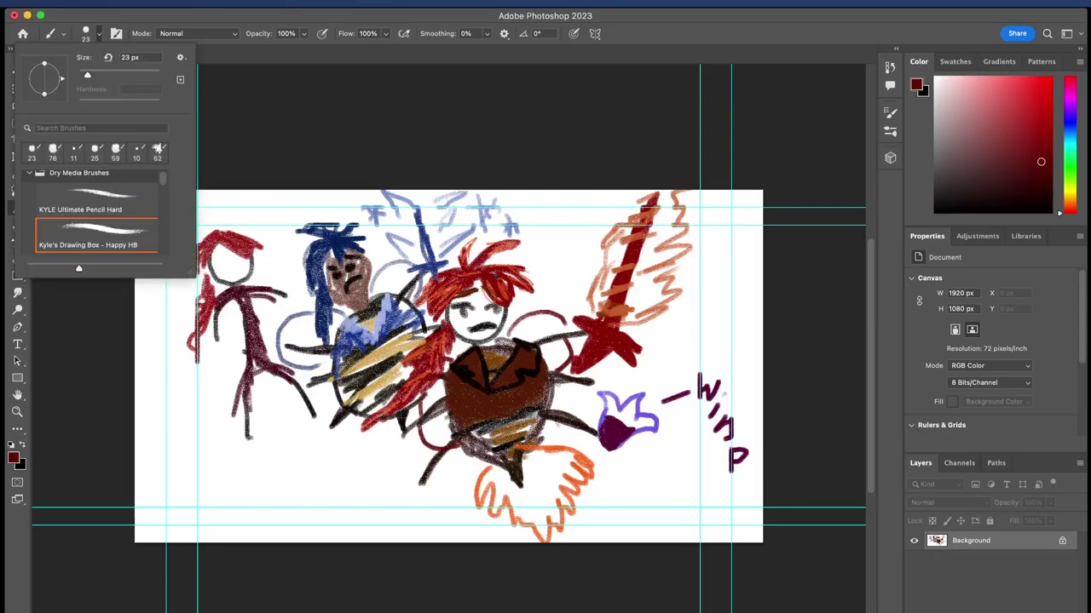
{"action": "left_click_drag", "start_coordinate": [86, 74], "coordinate": [114, 75]}
{"action": "left_click_drag", "start_coordinate": [242, 225], "coordinate": [184, 258]}
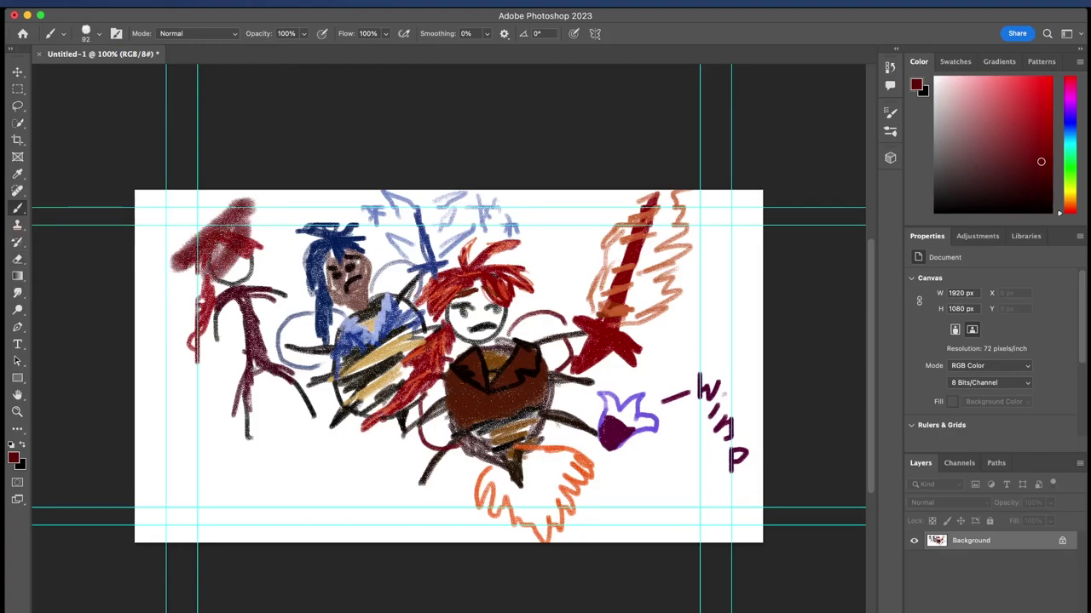
{"action": "key", "text": "super+z"}
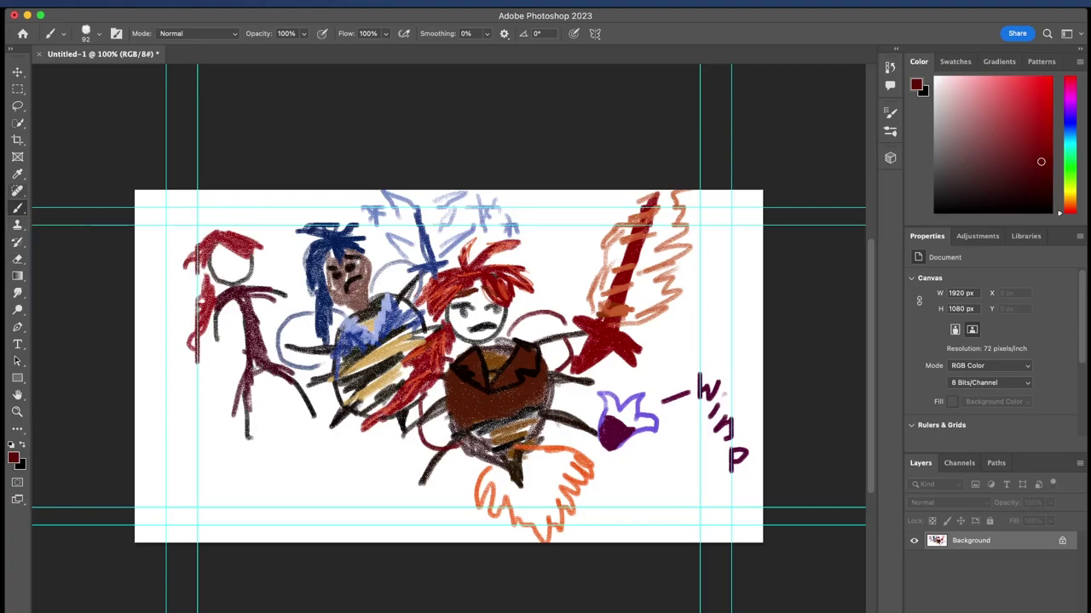
Set the background colour to fff7f7 and erase over the red-haired stick figure's hair with the Eraser
{"action": "left_click", "coordinate": [17, 259]}
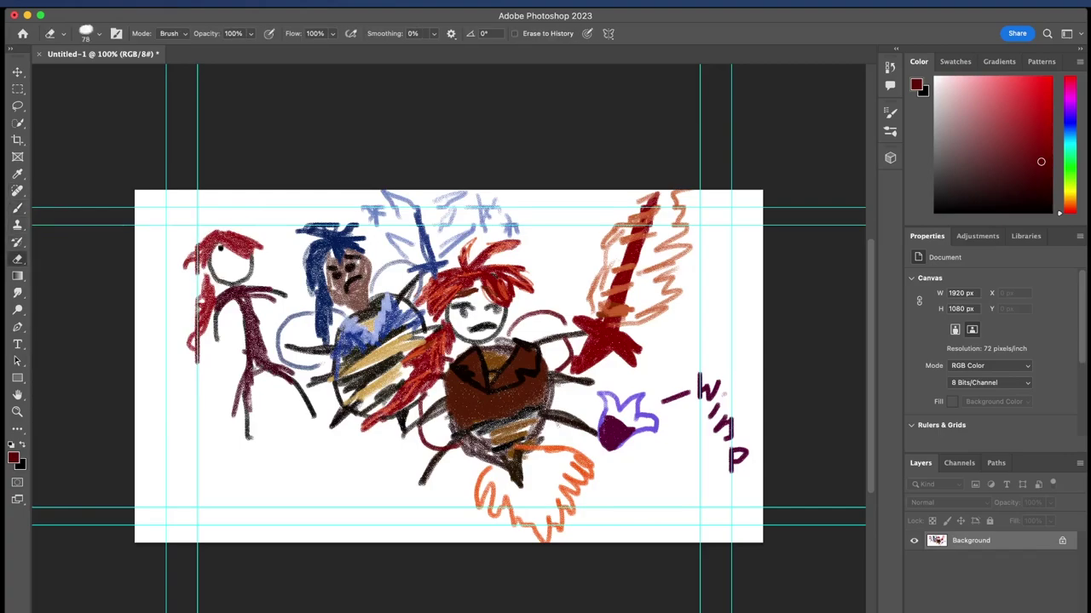
{"action": "left_click_drag", "start_coordinate": [246, 208], "coordinate": [166, 272]}
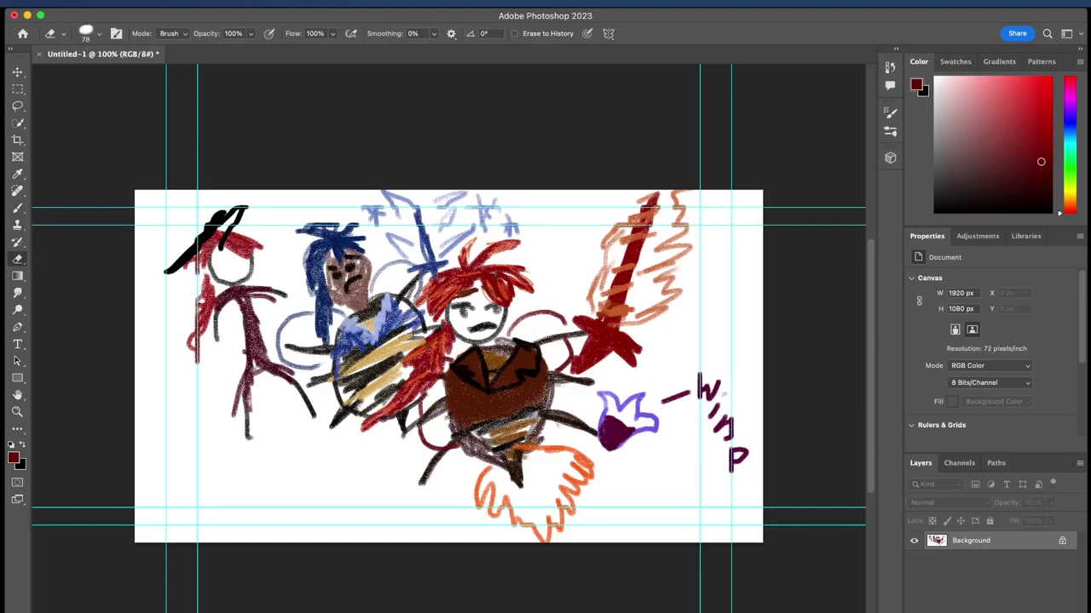
{"action": "left_click", "coordinate": [21, 465]}
{"action": "left_click_drag", "start_coordinate": [245, 412], "coordinate": [269, 415]}
{"action": "type", "text": "ffffff"}
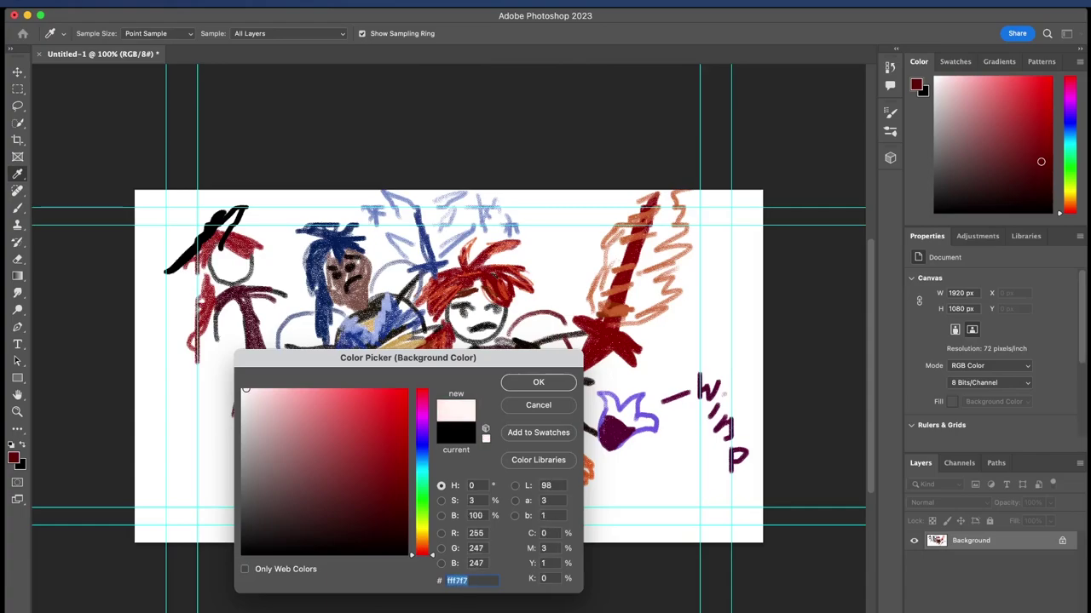
{"action": "key", "text": "Return"}
{"action": "mouse_move", "coordinate": [214, 225]}
{"action": "left_mouse_down"}
{"action": "mouse_move", "coordinate": [179, 259]}
{"action": "mouse_move", "coordinate": [239, 215]}
{"action": "mouse_move", "coordinate": [196, 256]}
{"action": "left_mouse_up"}
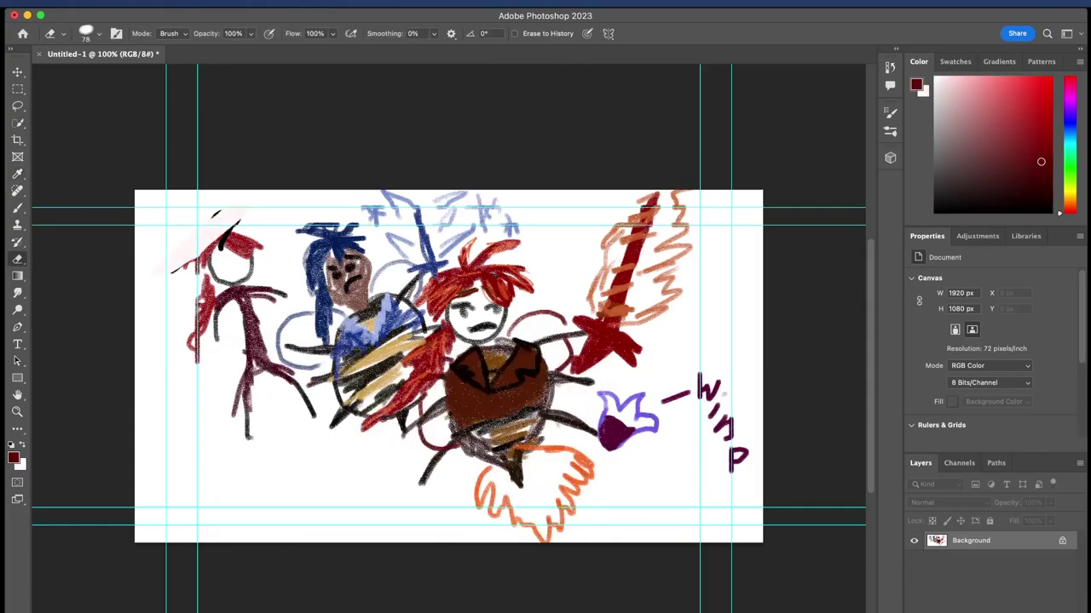
{"action": "left_click", "coordinate": [17, 259]}
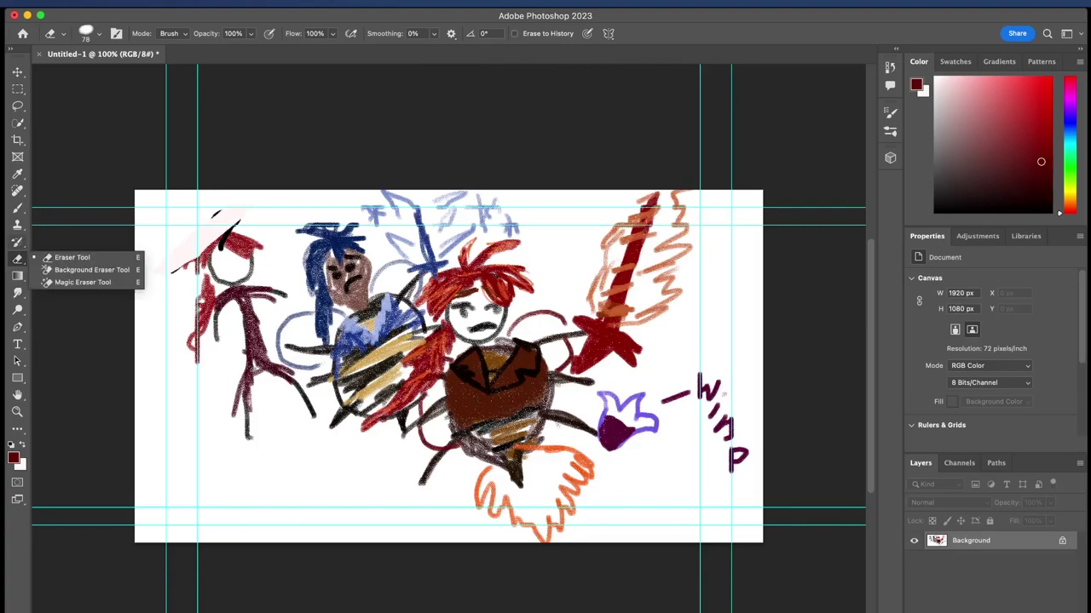
{"action": "left_click", "coordinate": [72, 257]}
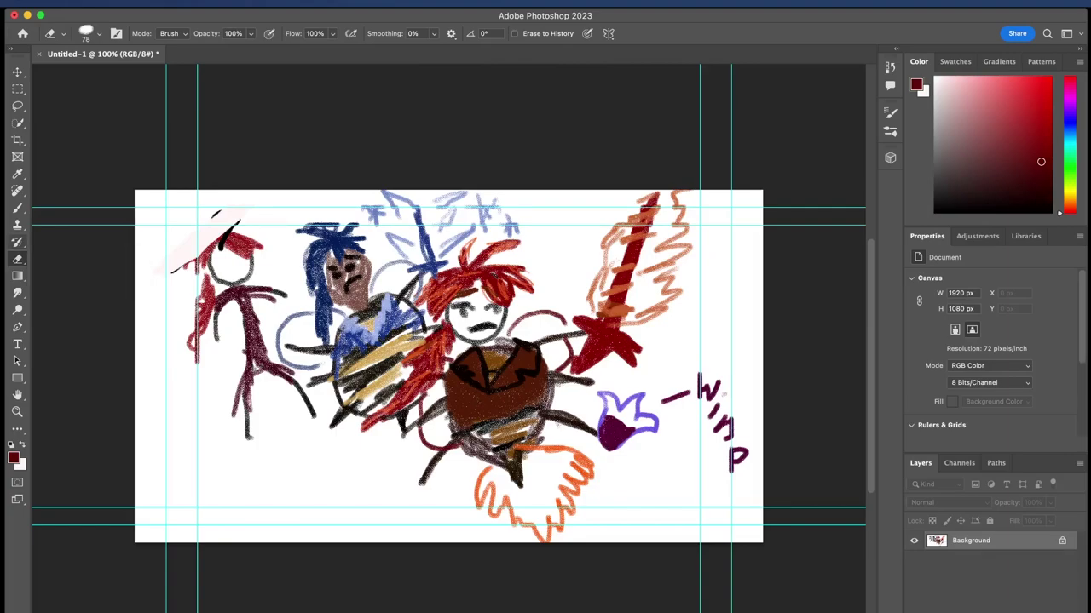
{"action": "mouse_move", "coordinate": [200, 266]}
{"action": "left_mouse_down"}
{"action": "mouse_move", "coordinate": [224, 237]}
{"action": "mouse_move", "coordinate": [175, 275]}
{"action": "mouse_move", "coordinate": [232, 236]}
{"action": "left_mouse_up"}
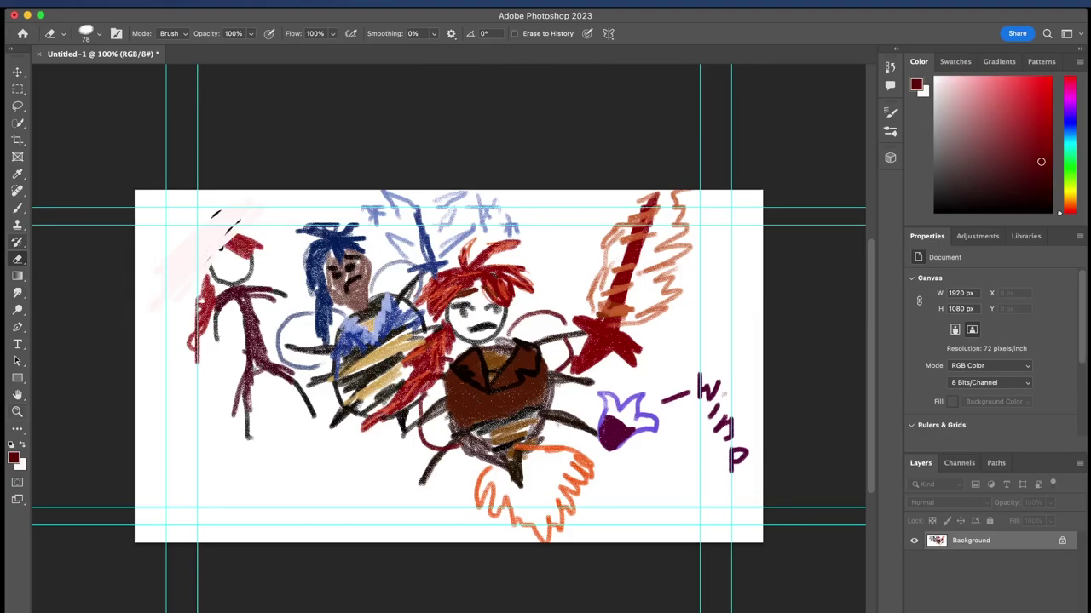
Set the background colour to ffffff and erase most of the red-haired stick figure's head, hair and nearest arm
{"action": "left_click", "coordinate": [21, 466]}
{"action": "type", "text": "ffffff"}
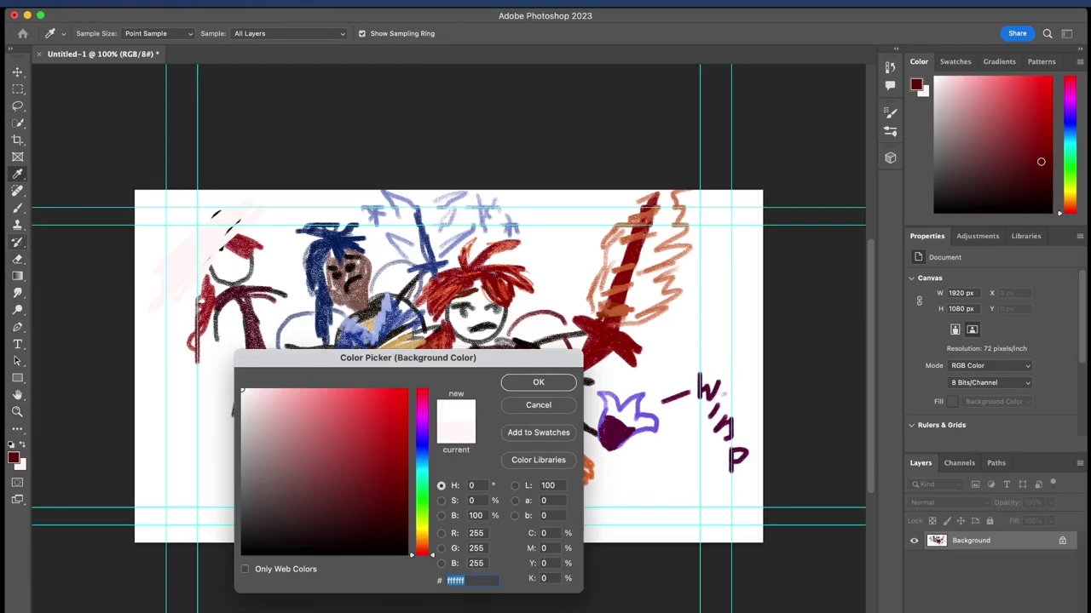
{"action": "key", "text": "Return"}
{"action": "mouse_move", "coordinate": [223, 208]}
{"action": "left_mouse_down"}
{"action": "mouse_move", "coordinate": [198, 232]}
{"action": "mouse_move", "coordinate": [239, 223]}
{"action": "mouse_move", "coordinate": [208, 276]}
{"action": "mouse_move", "coordinate": [205, 294]}
{"action": "mouse_move", "coordinate": [238, 244]}
{"action": "mouse_move", "coordinate": [210, 328]}
{"action": "mouse_move", "coordinate": [219, 300]}
{"action": "left_mouse_up"}
{"action": "left_click_drag", "start_coordinate": [188, 338], "coordinate": [189, 348]}
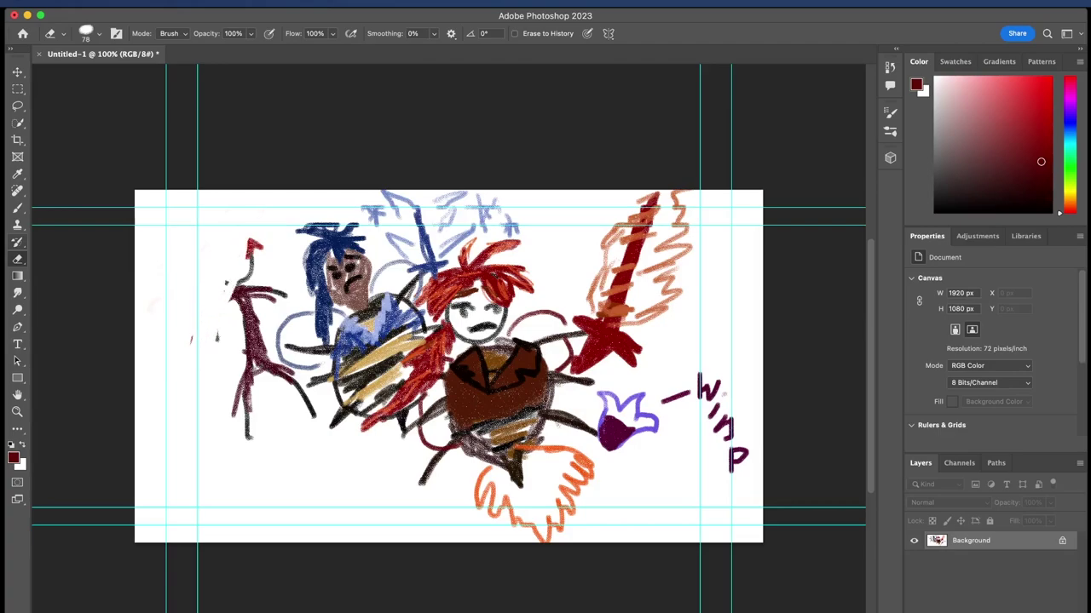
Increase the eraser size to 130 px and erase the rest of the stick figure, including its body and legs
{"action": "left_click", "coordinate": [99, 34]}
{"action": "left_click_drag", "start_coordinate": [110, 75], "coordinate": [126, 75]}
{"action": "mouse_move", "coordinate": [226, 284]}
{"action": "left_mouse_down"}
{"action": "mouse_move", "coordinate": [243, 313]}
{"action": "mouse_move", "coordinate": [261, 294]}
{"action": "mouse_move", "coordinate": [250, 323]}
{"action": "mouse_move", "coordinate": [285, 297]}
{"action": "left_mouse_up"}
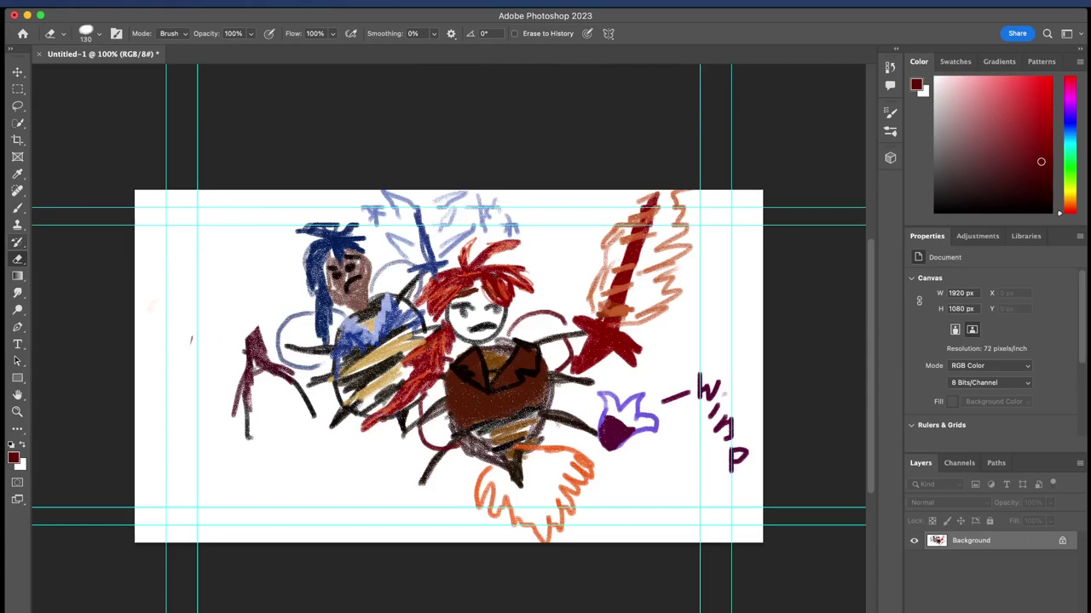
{"action": "mouse_move", "coordinate": [247, 345]}
{"action": "left_mouse_down"}
{"action": "mouse_move", "coordinate": [242, 387]}
{"action": "mouse_move", "coordinate": [256, 340]}
{"action": "mouse_move", "coordinate": [312, 413]}
{"action": "mouse_move", "coordinate": [304, 392]}
{"action": "left_mouse_up"}
{"action": "mouse_move", "coordinate": [235, 414]}
{"action": "left_mouse_down"}
{"action": "mouse_move", "coordinate": [249, 438]}
{"action": "mouse_move", "coordinate": [235, 399]}
{"action": "mouse_move", "coordinate": [237, 411]}
{"action": "left_mouse_up"}
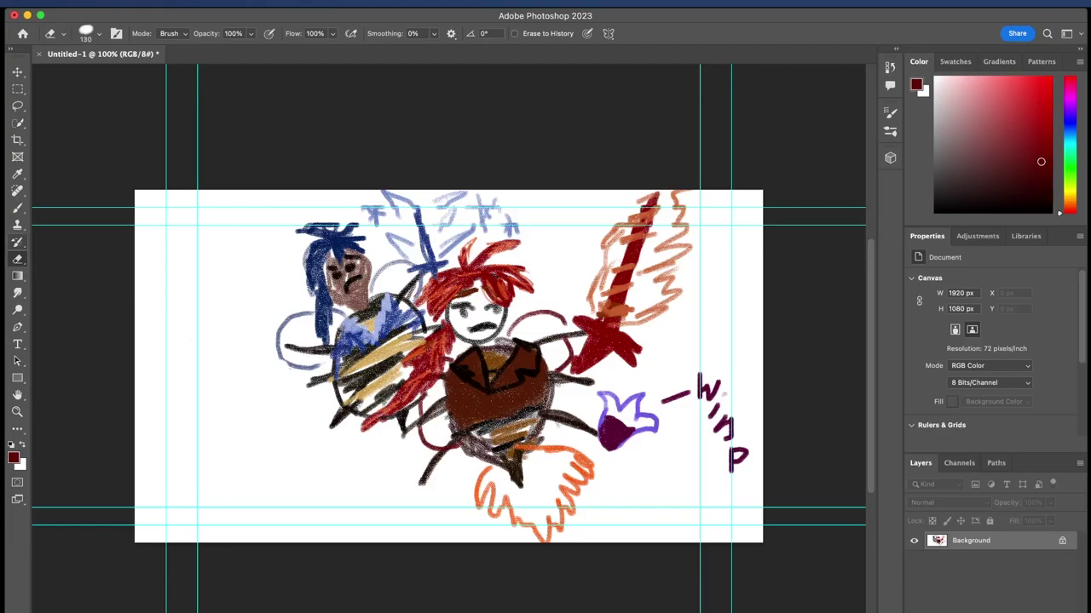
Set the foreground colour to black
{"action": "left_click", "coordinate": [14, 459]}
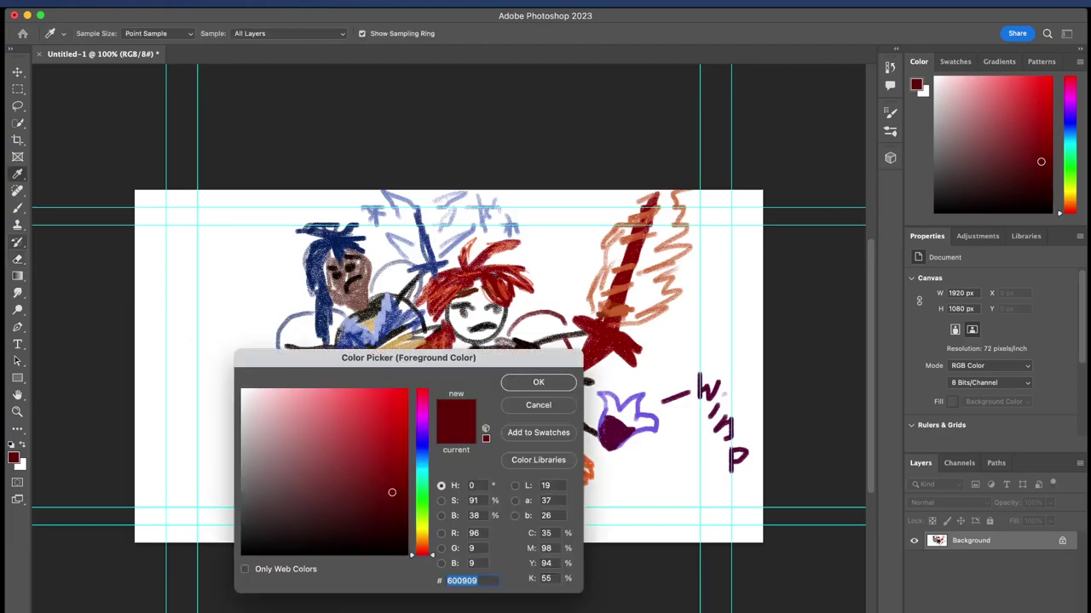
{"action": "mouse_move", "coordinate": [392, 492]}
{"action": "left_mouse_down"}
{"action": "mouse_move", "coordinate": [350, 482]}
{"action": "mouse_move", "coordinate": [333, 494]}
{"action": "left_mouse_up"}
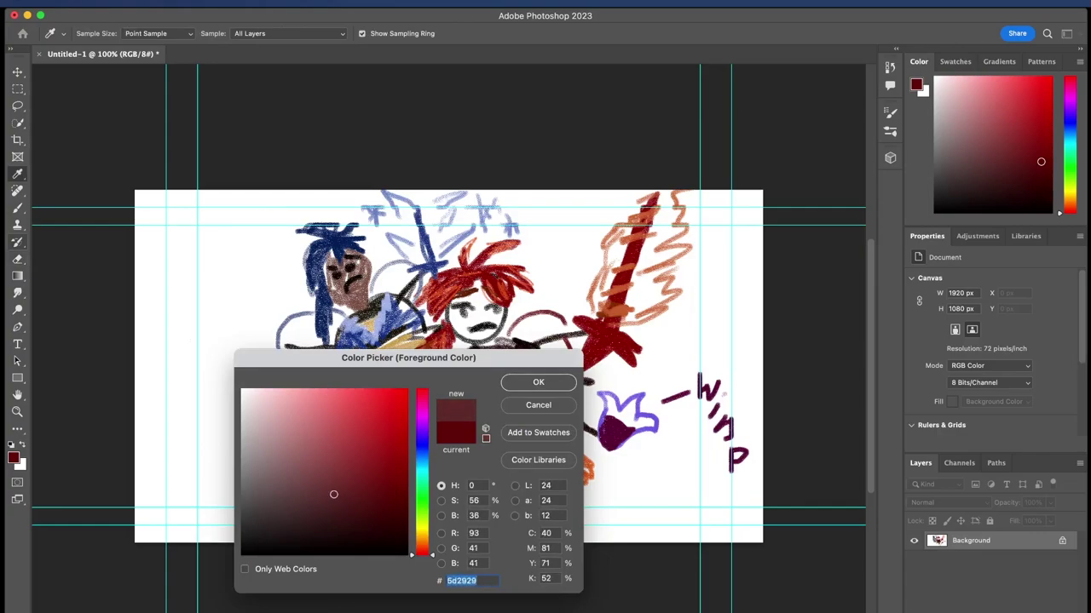
{"action": "left_click_drag", "start_coordinate": [333, 494], "coordinate": [242, 554]}
{"action": "key", "text": "Return"}
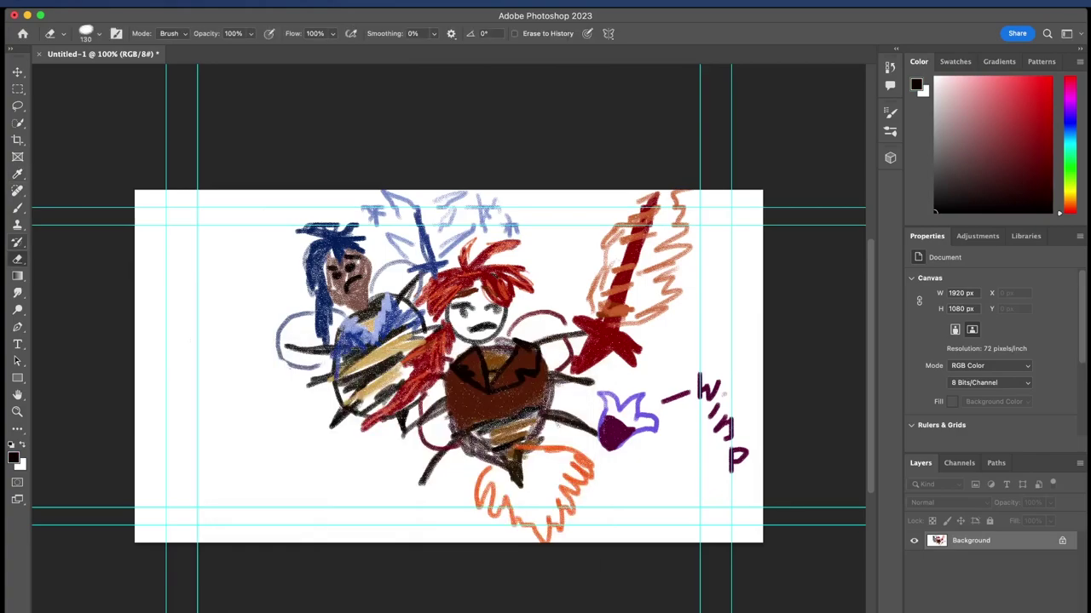
Switch to the Brush at 35 px and handwrite "phox" in the empty area beside the blue-haired character's body
{"action": "left_click", "coordinate": [99, 34]}
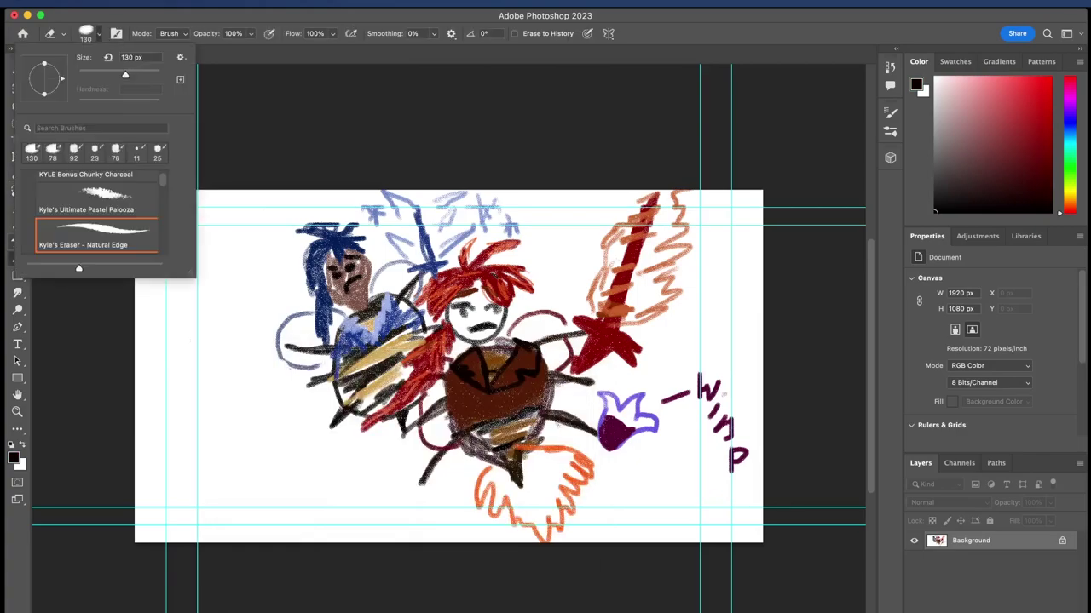
{"action": "key", "text": "Escape"}
{"action": "key", "text": "b"}
{"action": "left_click", "coordinate": [99, 34]}
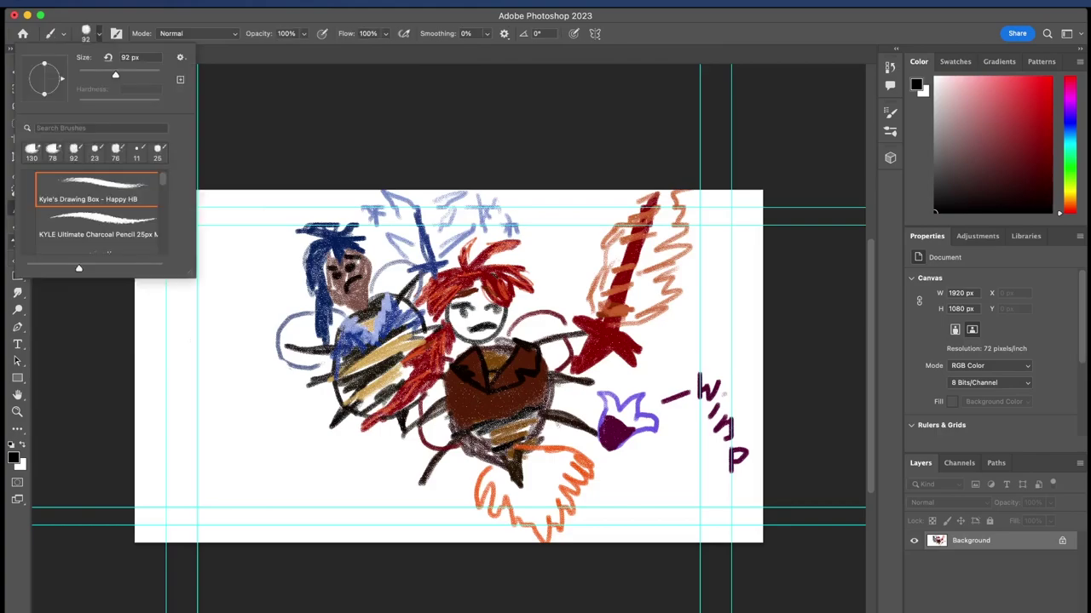
{"action": "left_click_drag", "start_coordinate": [116, 75], "coordinate": [92, 75]}
{"action": "left_click", "coordinate": [167, 417]}
{"action": "mouse_move", "coordinate": [166, 423]}
{"action": "left_mouse_down"}
{"action": "mouse_move", "coordinate": [173, 383]}
{"action": "mouse_move", "coordinate": [187, 438]}
{"action": "mouse_move", "coordinate": [173, 383]}
{"action": "mouse_move", "coordinate": [197, 389]}
{"action": "mouse_move", "coordinate": [175, 421]}
{"action": "left_mouse_up"}
{"action": "mouse_move", "coordinate": [196, 358]}
{"action": "left_mouse_down"}
{"action": "mouse_move", "coordinate": [209, 397]}
{"action": "mouse_move", "coordinate": [235, 399]}
{"action": "mouse_move", "coordinate": [223, 384]}
{"action": "mouse_move", "coordinate": [264, 406]}
{"action": "left_mouse_up"}
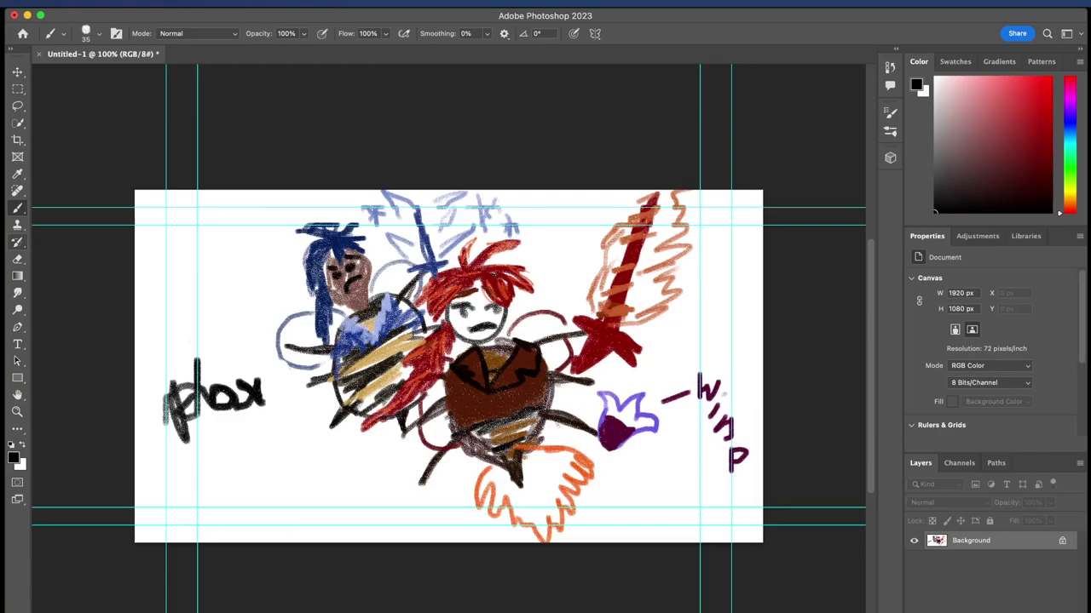
Scrawl extra strokes over and below the handwritten word, and write "Phlox" in the upper-left corner of the canvas
{"action": "mouse_move", "coordinate": [146, 355]}
{"action": "left_mouse_down"}
{"action": "mouse_move", "coordinate": [189, 344]}
{"action": "mouse_move", "coordinate": [252, 441]}
{"action": "left_mouse_up"}
{"action": "mouse_move", "coordinate": [174, 514]}
{"action": "left_mouse_down"}
{"action": "mouse_move", "coordinate": [205, 449]}
{"action": "mouse_move", "coordinate": [213, 518]}
{"action": "left_mouse_up"}
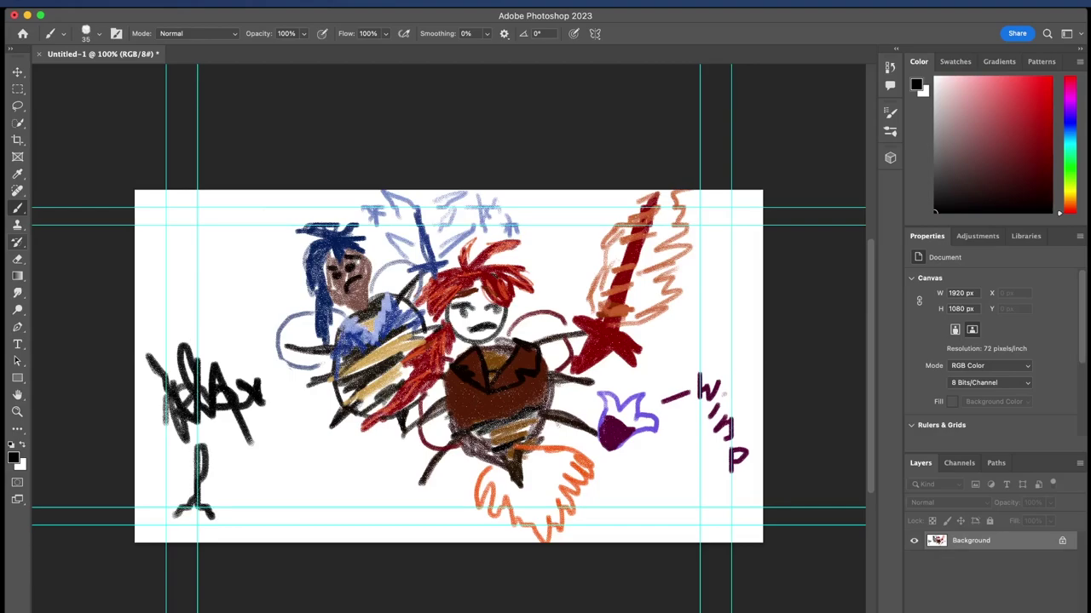
{"action": "mouse_move", "coordinate": [164, 287]}
{"action": "left_mouse_down"}
{"action": "mouse_move", "coordinate": [179, 218]}
{"action": "mouse_move", "coordinate": [169, 247]}
{"action": "mouse_move", "coordinate": [203, 237]}
{"action": "mouse_move", "coordinate": [212, 209]}
{"action": "mouse_move", "coordinate": [209, 248]}
{"action": "mouse_move", "coordinate": [221, 230]}
{"action": "mouse_move", "coordinate": [229, 249]}
{"action": "mouse_move", "coordinate": [240, 209]}
{"action": "mouse_move", "coordinate": [241, 251]}
{"action": "mouse_move", "coordinate": [260, 249]}
{"action": "mouse_move", "coordinate": [282, 209]}
{"action": "mouse_move", "coordinate": [272, 236]}
{"action": "mouse_move", "coordinate": [302, 230]}
{"action": "left_mouse_up"}
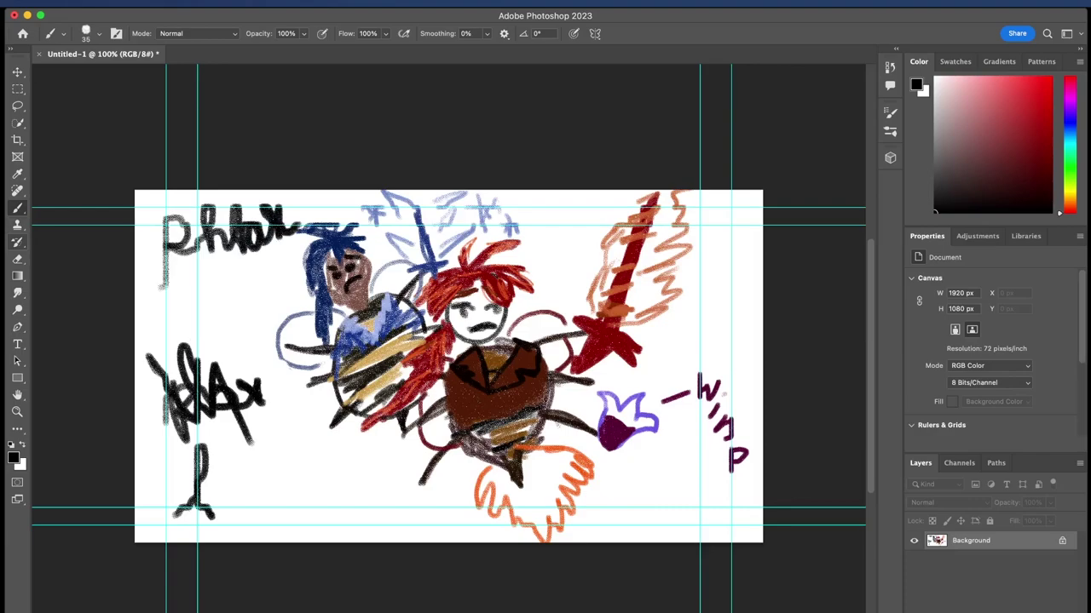